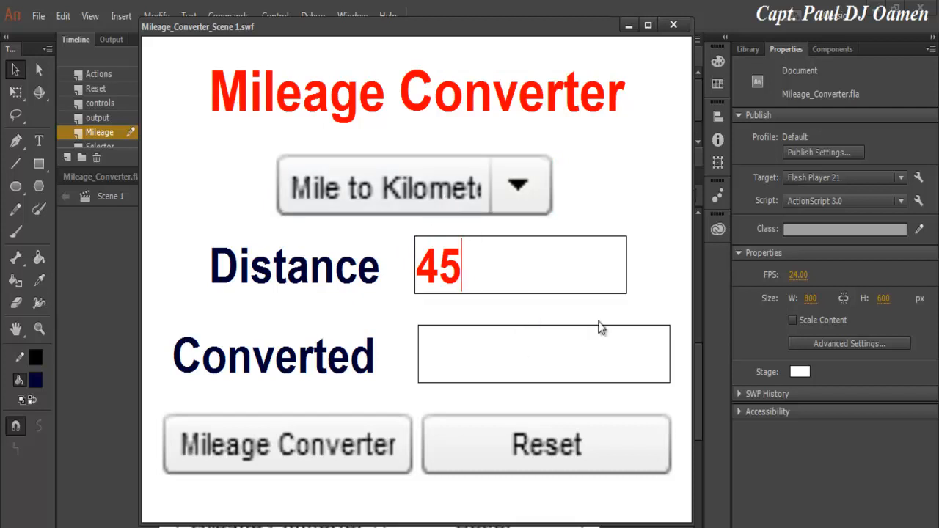
Convert 45 with each option: miles to km, km to miles, and miles to nautical miles.
{"action": "left_click", "coordinate": [292, 445]}
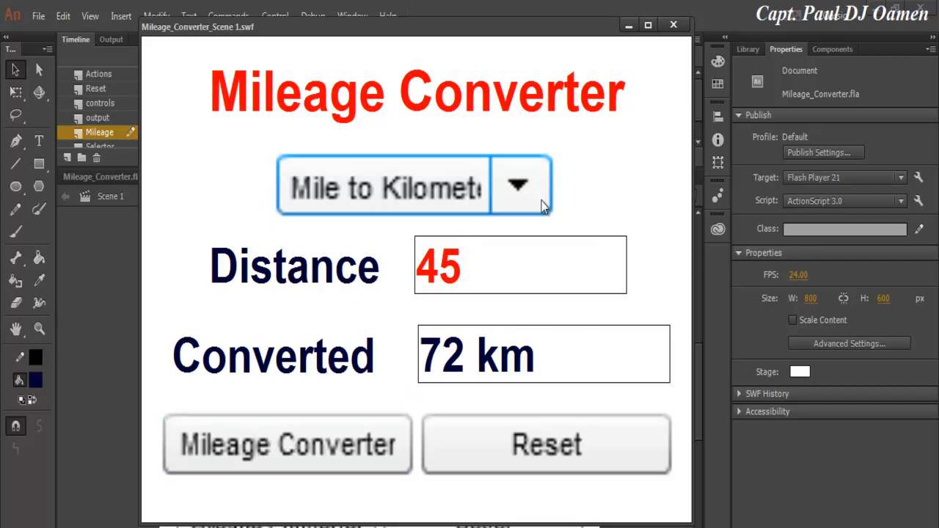
{"action": "left_click", "coordinate": [519, 188]}
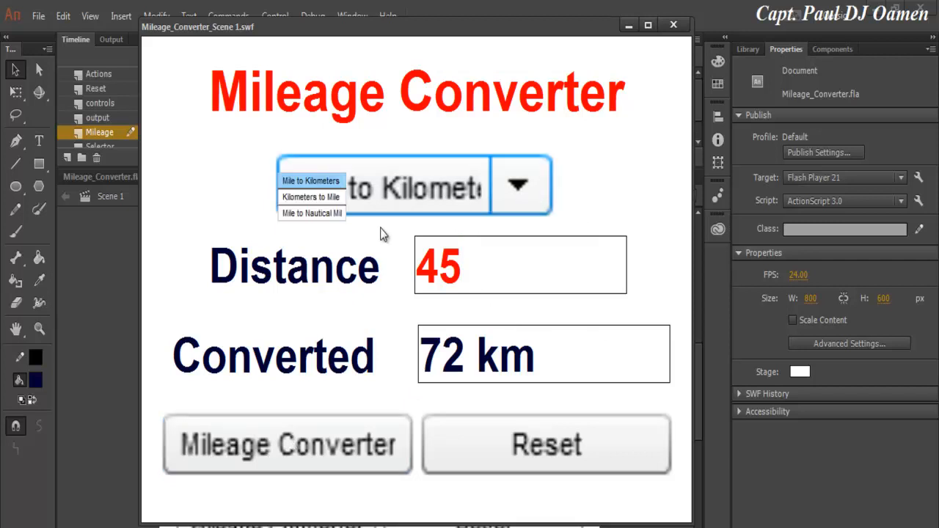
{"action": "left_click", "coordinate": [311, 197]}
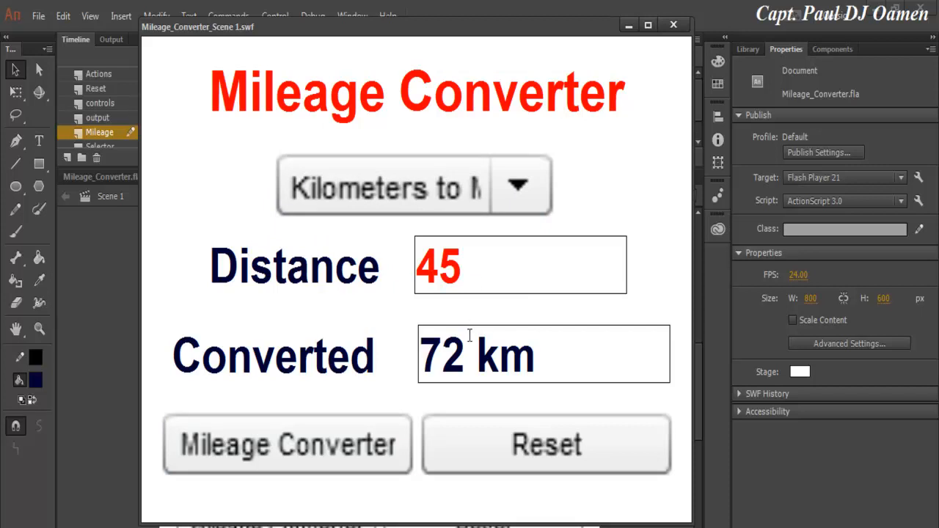
{"action": "left_click", "coordinate": [339, 438]}
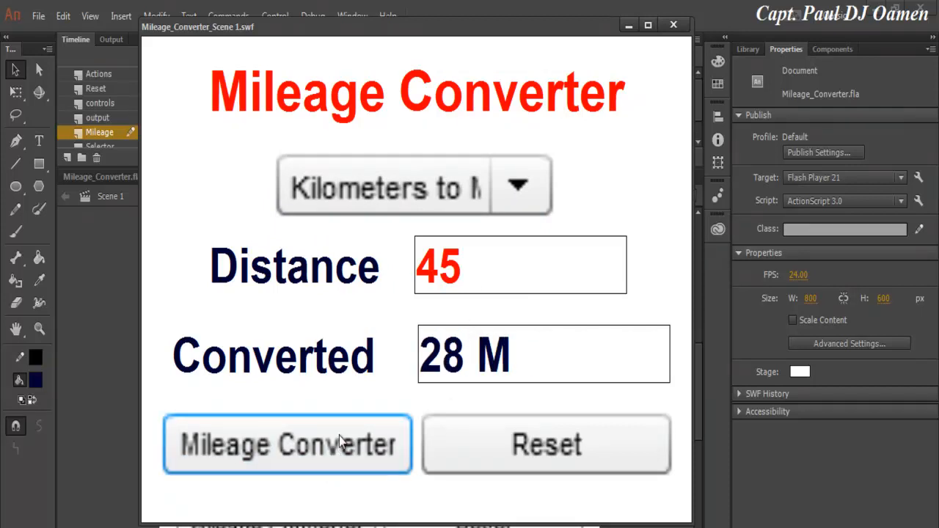
{"action": "left_click", "coordinate": [521, 190]}
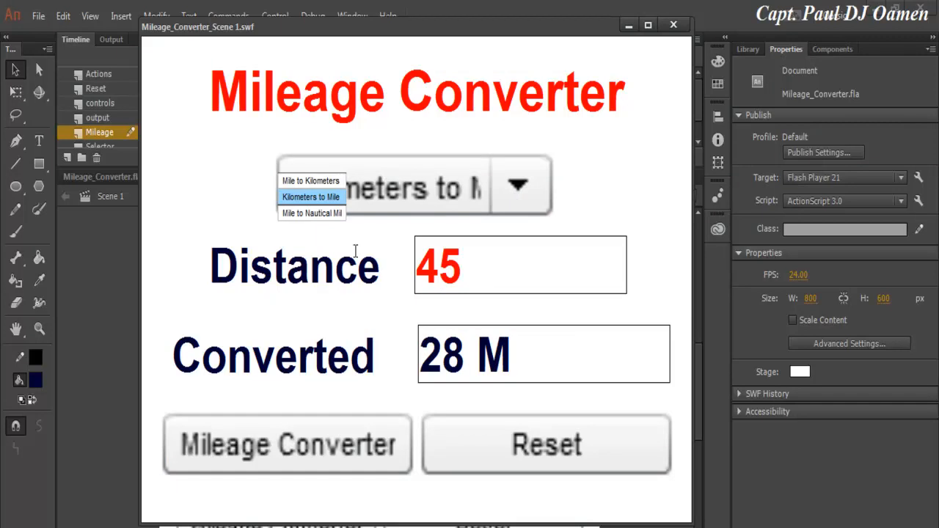
{"action": "left_click", "coordinate": [306, 214]}
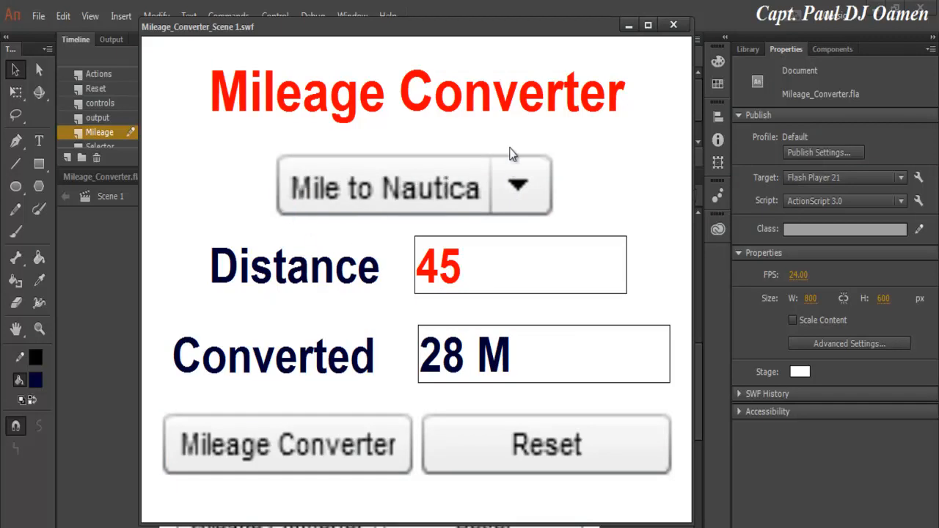
{"action": "left_click", "coordinate": [348, 453]}
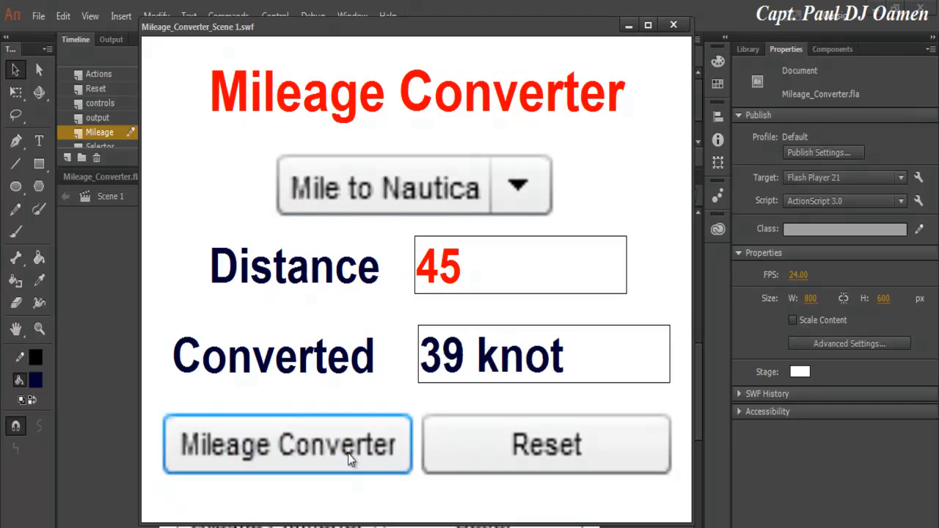
Reset, convert 54 miles to nautical miles (47 knot), and close the test window.
{"action": "left_click", "coordinate": [576, 461]}
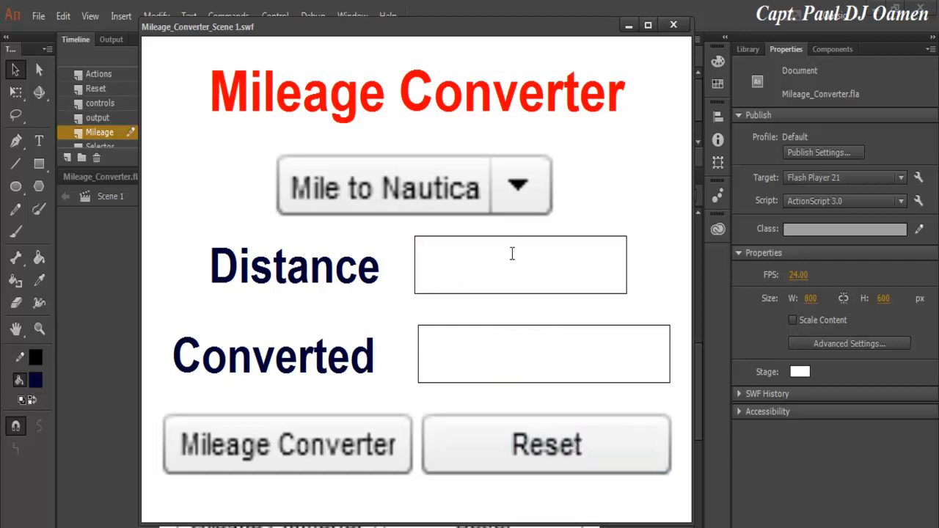
{"action": "type", "text": "54"}
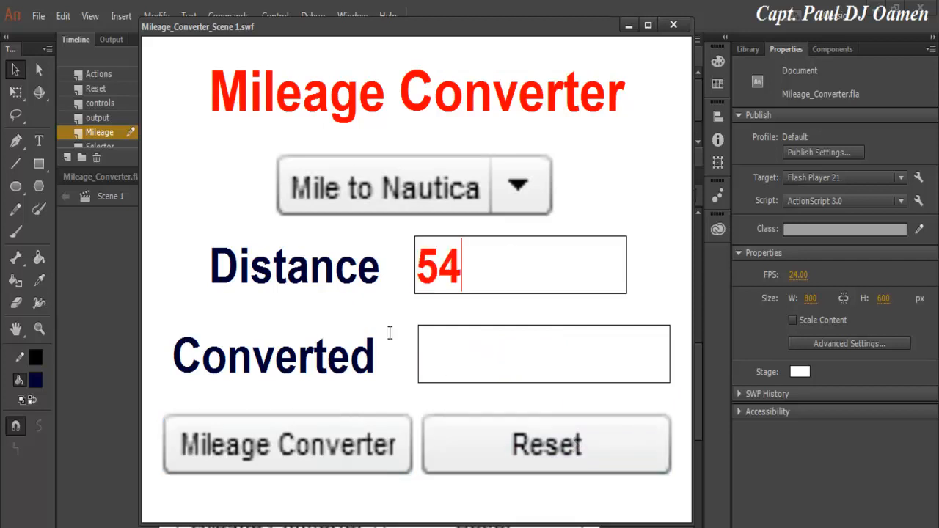
{"action": "left_click", "coordinate": [340, 452]}
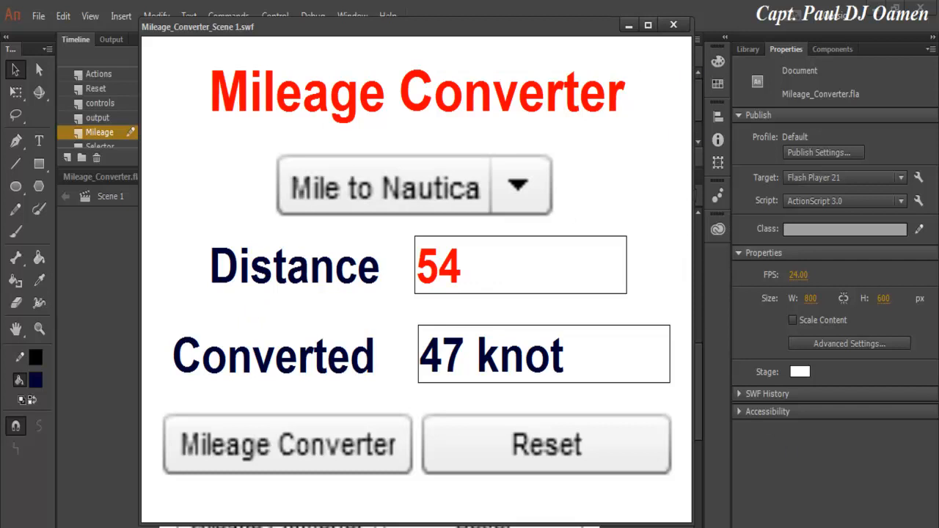
{"action": "left_click", "coordinate": [673, 25]}
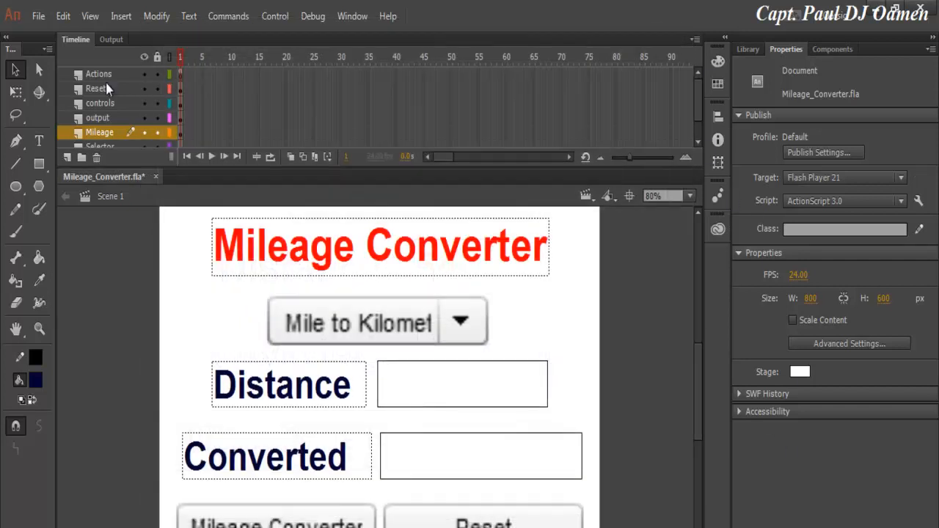
Create a new ActionScript 3.0 document sized 800 × 600.
{"action": "left_click", "coordinate": [38, 17]}
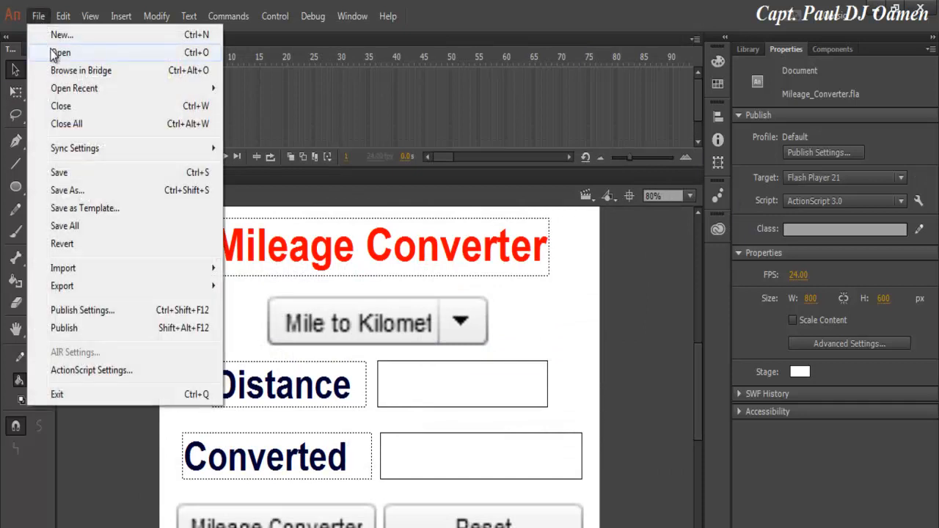
{"action": "left_click", "coordinate": [44, 33]}
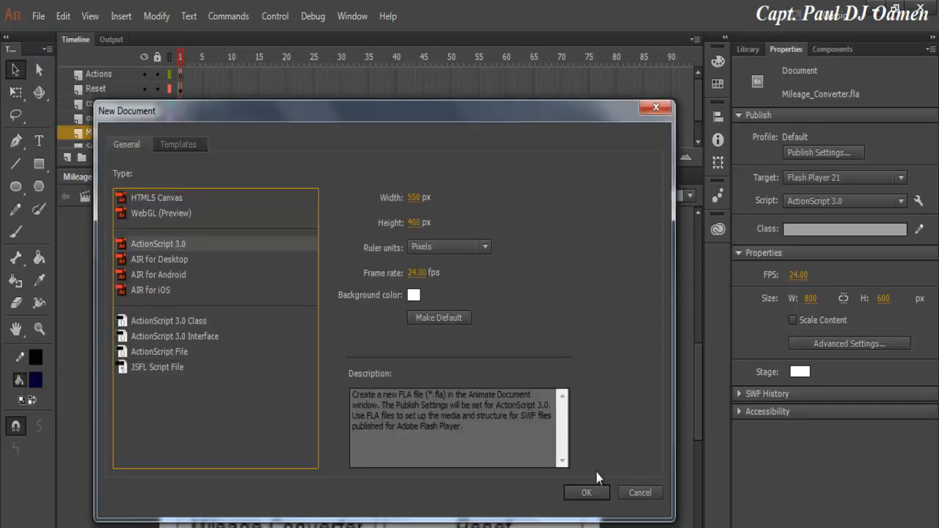
{"action": "key", "text": "Tab"}
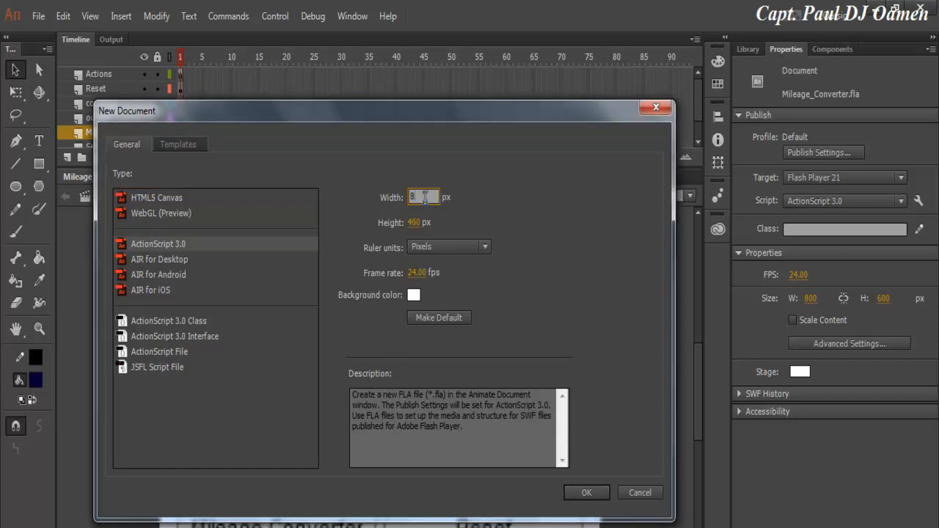
{"action": "left_click", "coordinate": [415, 222]}
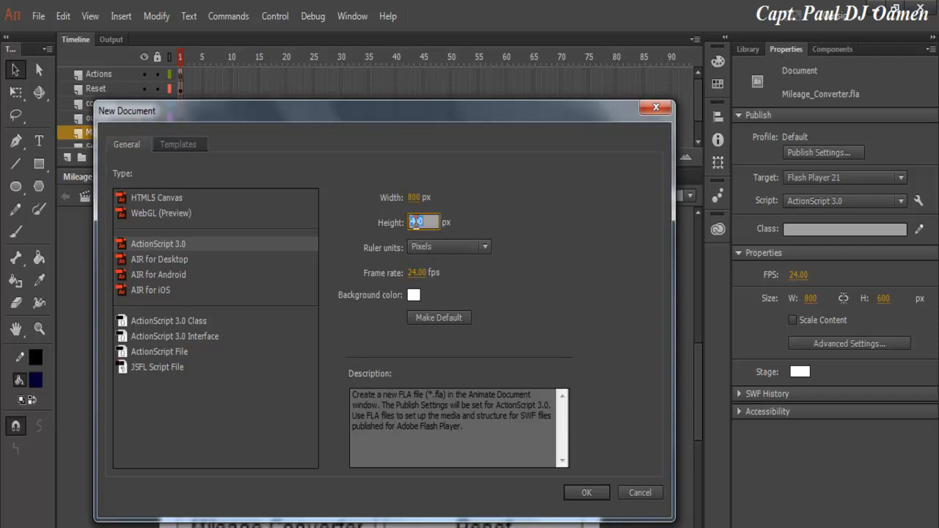
{"action": "type", "text": "600"}
{"action": "left_click", "coordinate": [587, 493]}
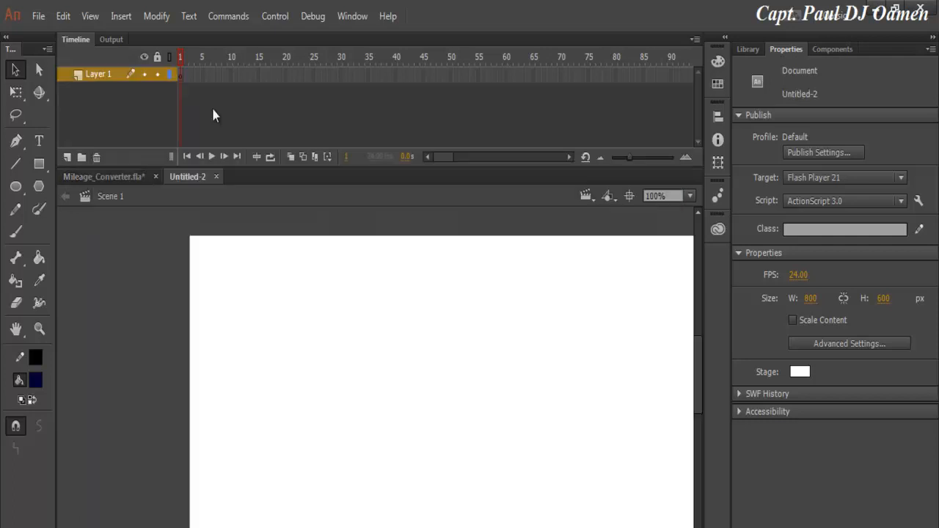
Save the new document as Mile_Converter.fla.
{"action": "left_click", "coordinate": [38, 16]}
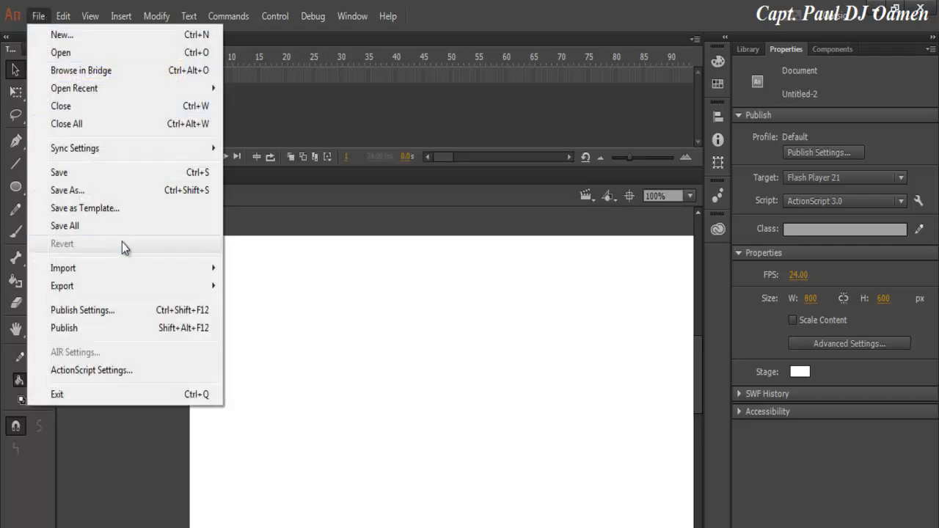
{"action": "left_click", "coordinate": [88, 191]}
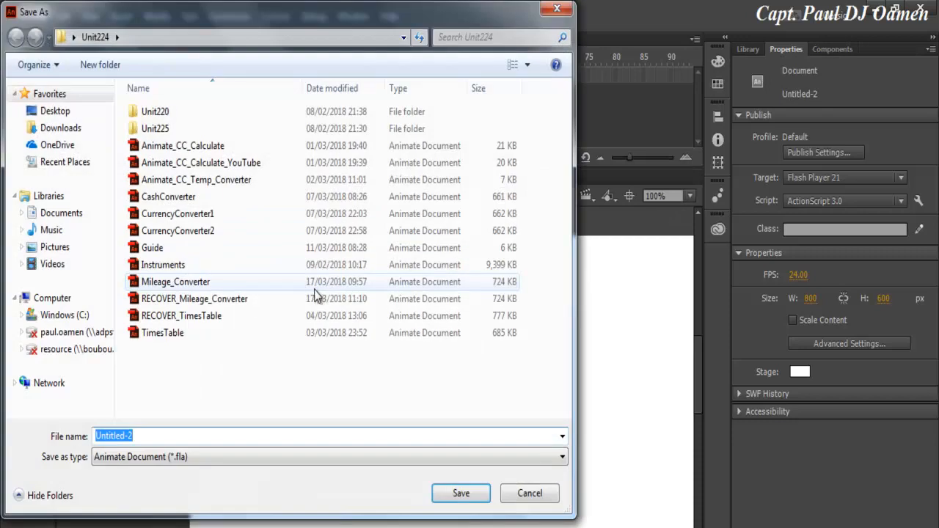
{"action": "left_click", "coordinate": [315, 287]}
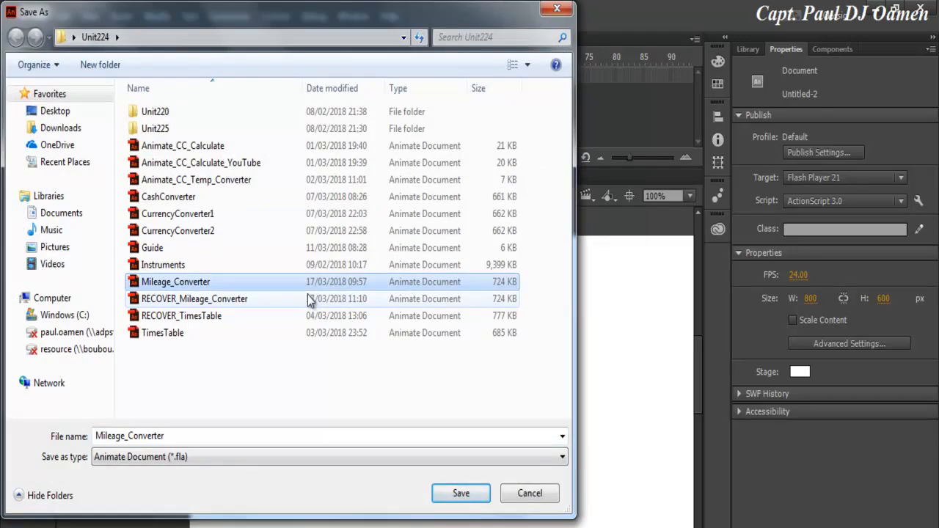
{"action": "left_click", "coordinate": [125, 436]}
{"action": "key", "text": "BackSpace"}
{"action": "key", "text": "BackSpace"}
{"action": "key", "text": "BackSpace"}
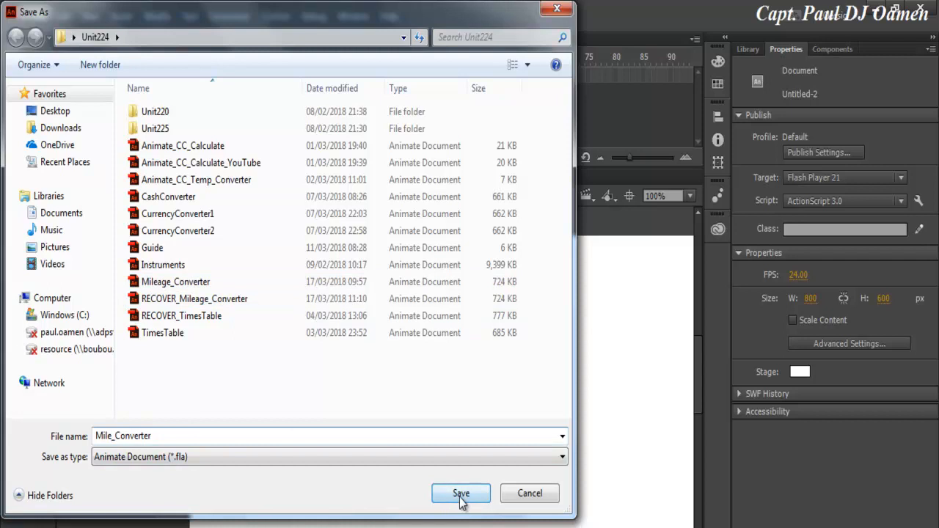
{"action": "left_click", "coordinate": [461, 494]}
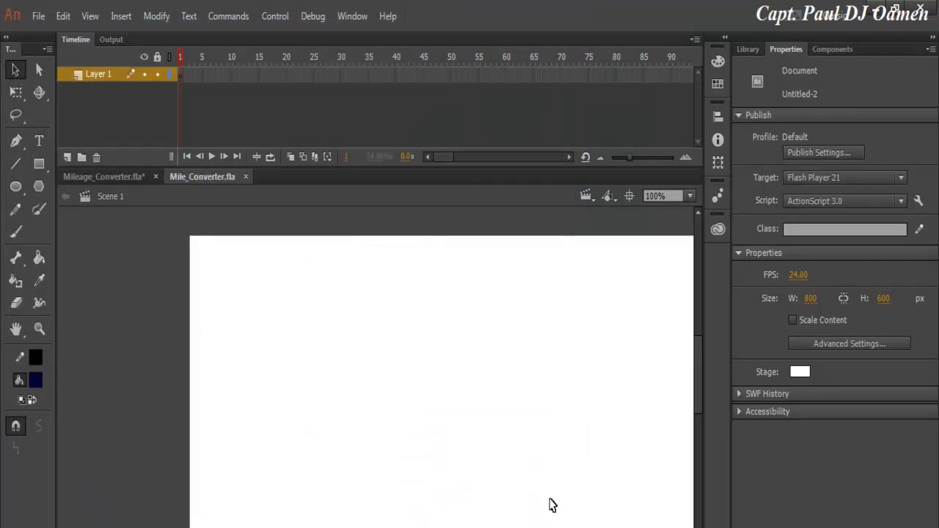
Add the title text 'Mileage Converted' near the top of the stage at 70 pt.
{"action": "left_click", "coordinate": [42, 143]}
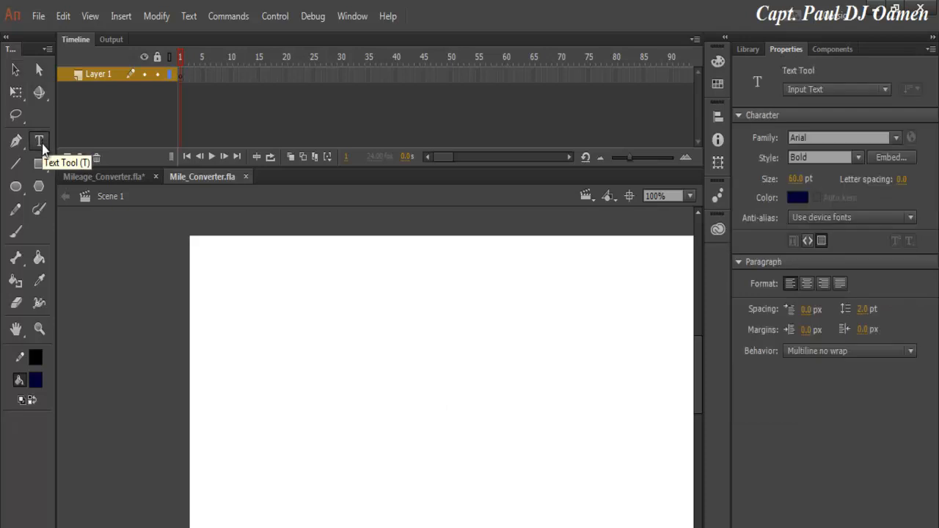
{"action": "left_click", "coordinate": [235, 279]}
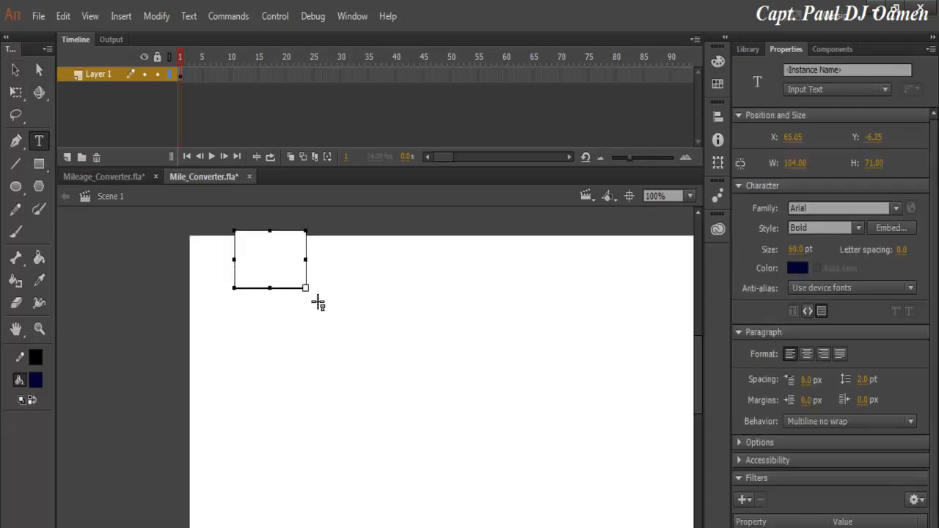
{"action": "type", "text": "M"}
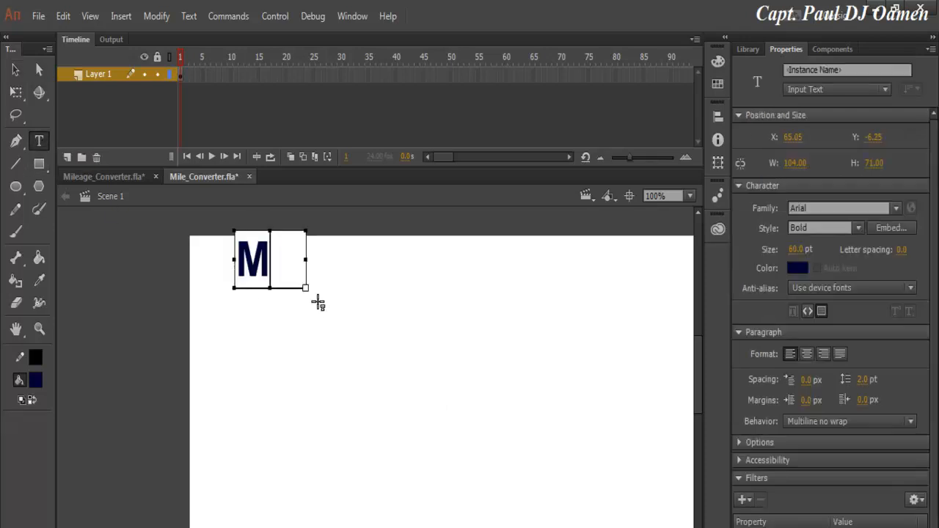
{"action": "type", "text": "ilegae"}
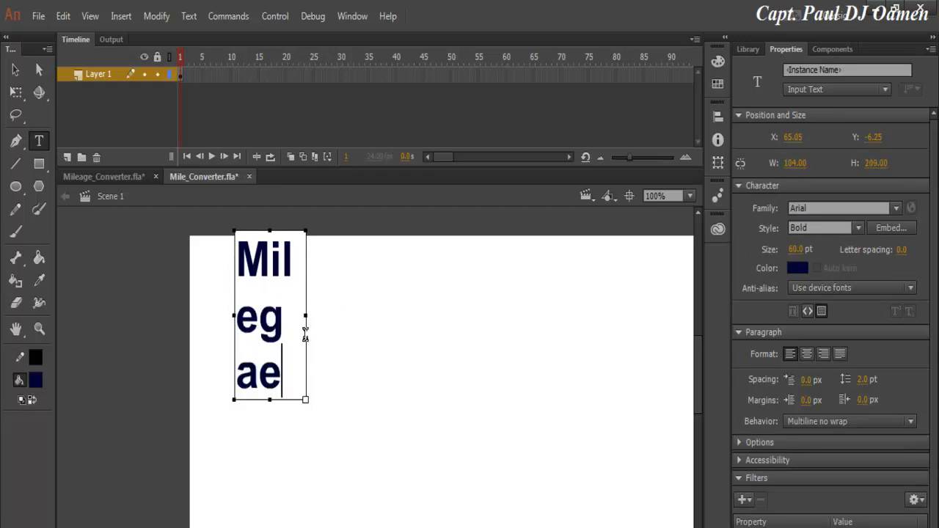
{"action": "left_click_drag", "start_coordinate": [307, 317], "coordinate": [568, 279]}
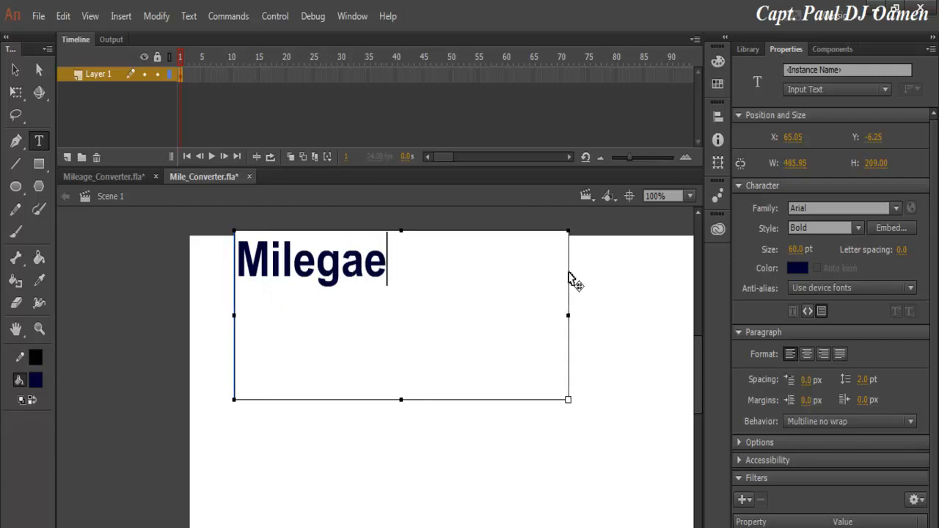
{"action": "left_click", "coordinate": [325, 271]}
{"action": "type", "text": "a"}
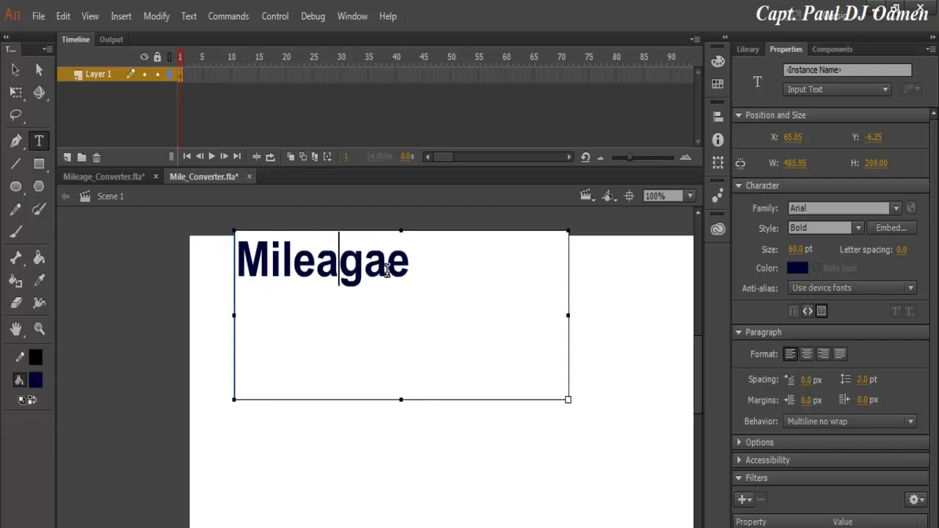
{"action": "key", "text": "BackSpace"}
{"action": "left_click", "coordinate": [452, 284]}
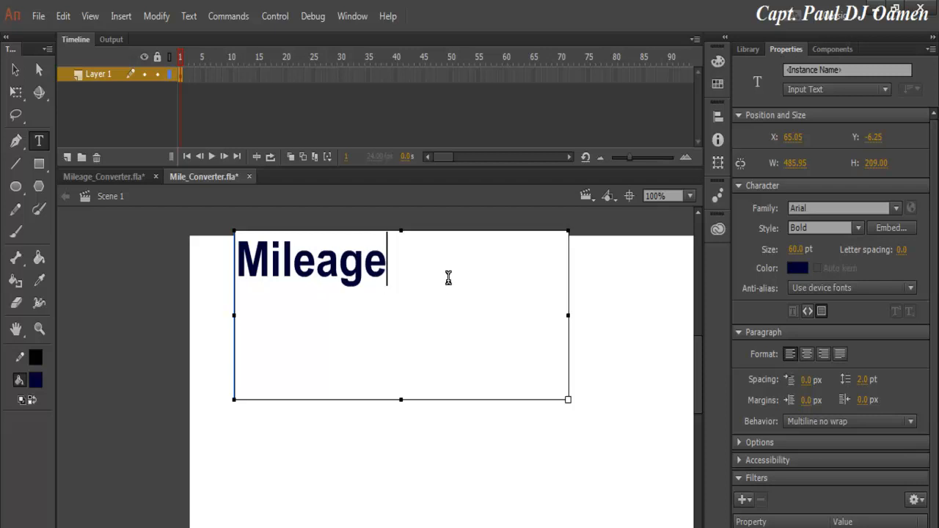
{"action": "type", "text": "Converted"}
{"action": "left_click_drag", "start_coordinate": [602, 262], "coordinate": [244, 293]}
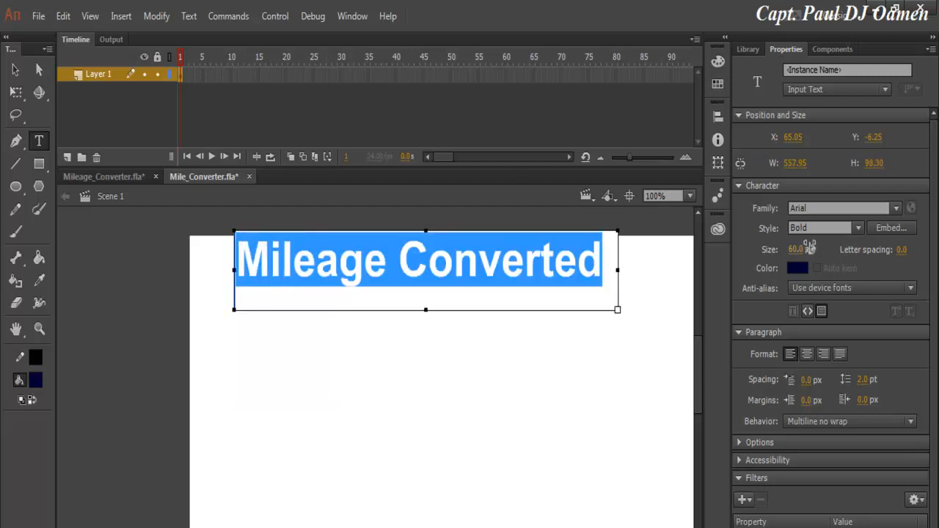
{"action": "left_click", "coordinate": [801, 249]}
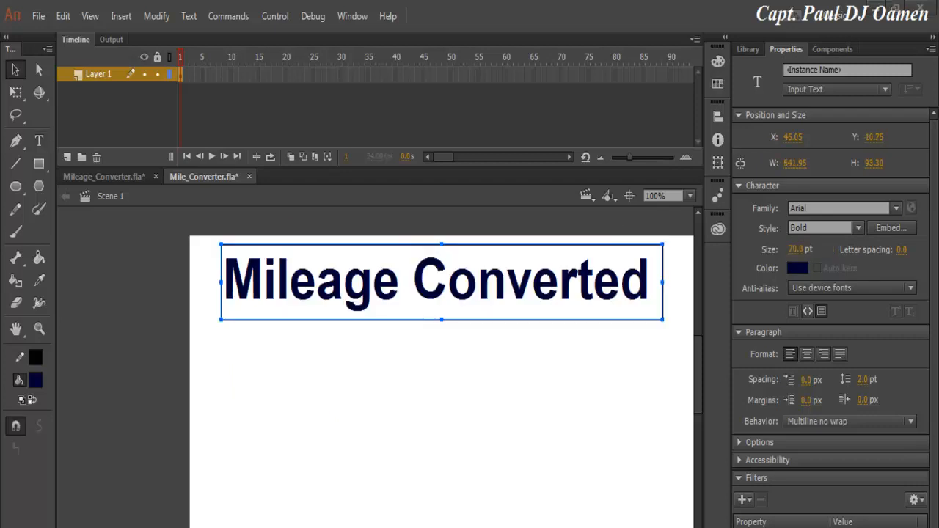
Rename Layer 1 to Titel.
{"action": "double_click", "coordinate": [99, 75]}
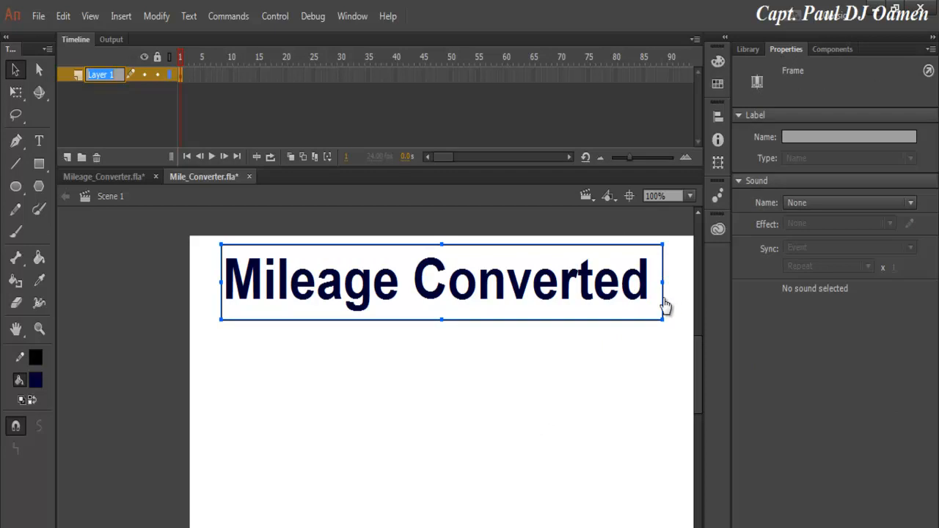
{"action": "type", "text": "Titel"}
{"action": "key", "text": "Return"}
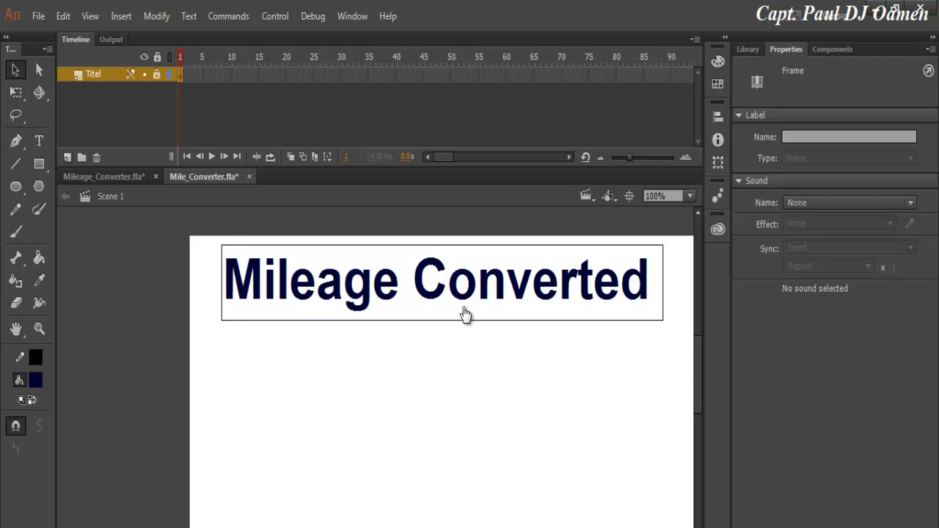
Insert a new layer above Titel and name it EnterMile.
{"action": "left_click", "coordinate": [66, 157]}
{"action": "double_click", "coordinate": [100, 75]}
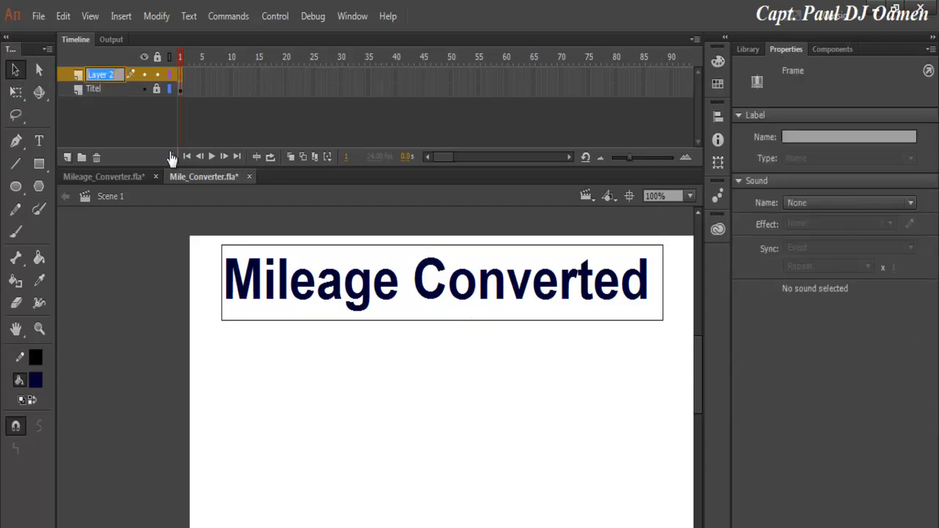
{"action": "type", "text": "EnterMile"}
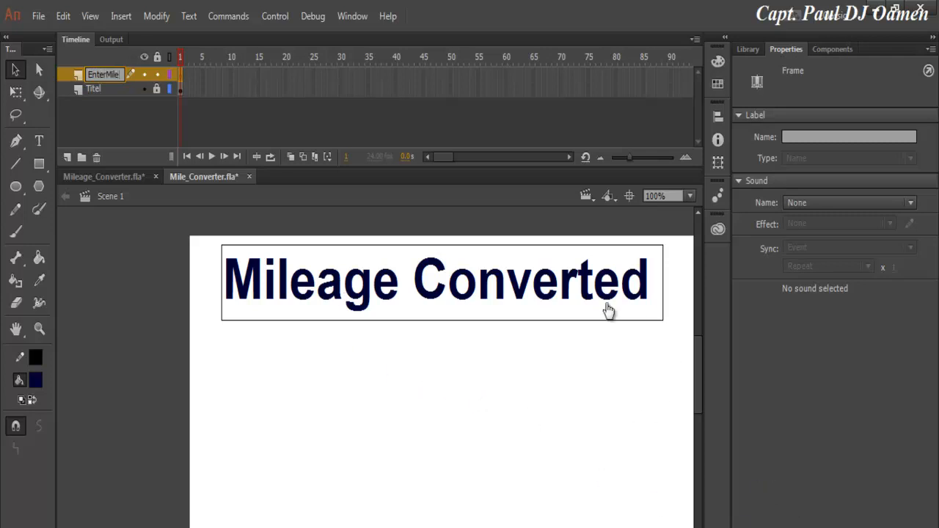
Add a 50 pt 'Enter Mileage' label and nudge it slightly down-left.
{"action": "left_click", "coordinate": [39, 140]}
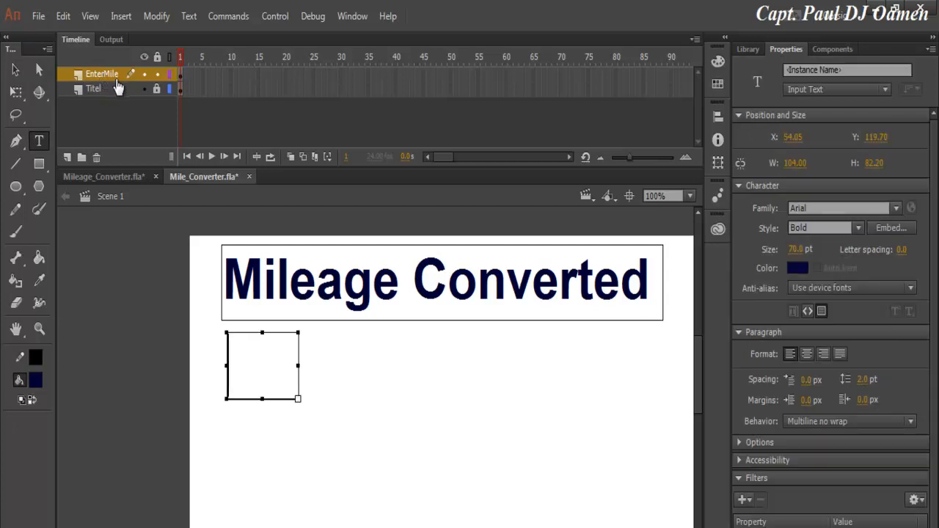
{"action": "left_click", "coordinate": [797, 249]}
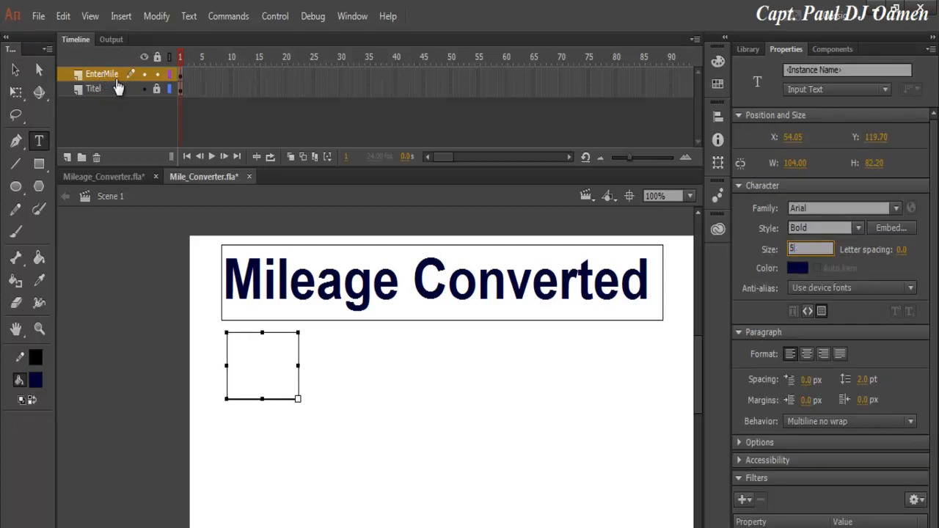
{"action": "key", "text": "Return"}
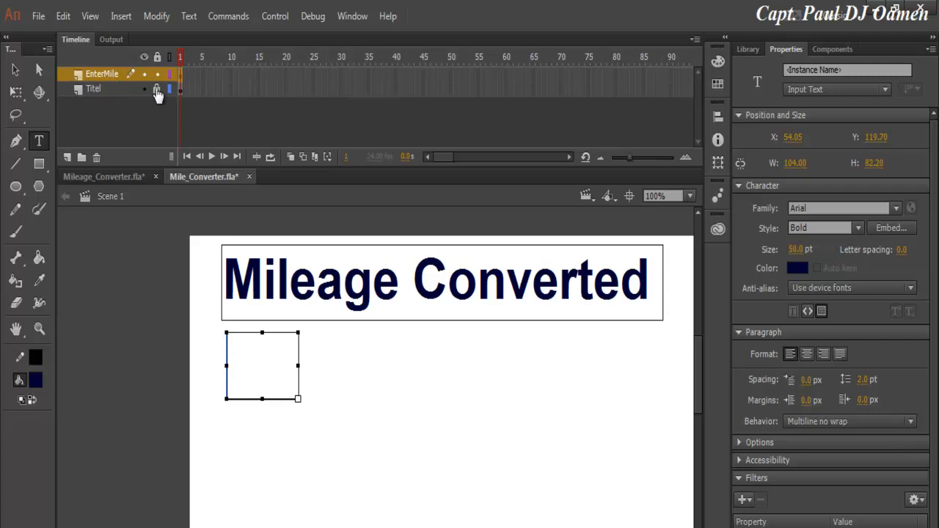
{"action": "type", "text": "Enter"}
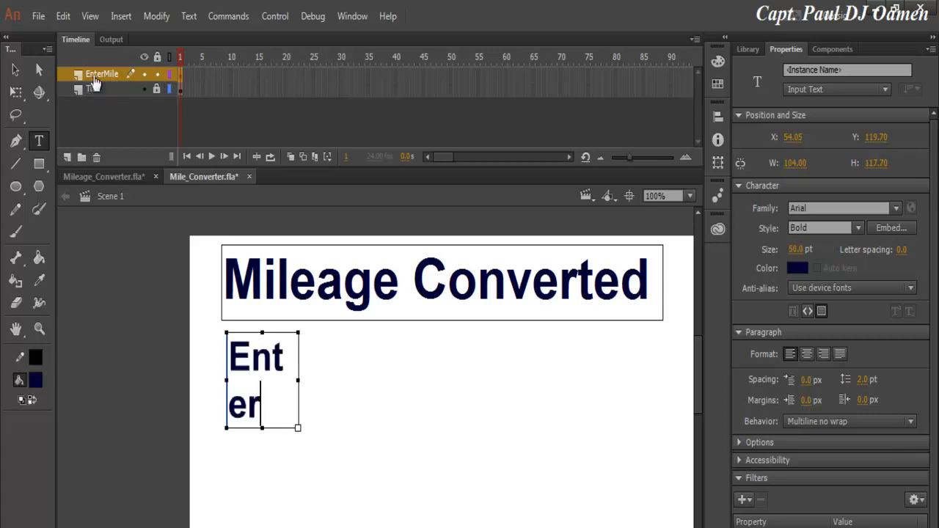
{"action": "type", "text": " Mileage"}
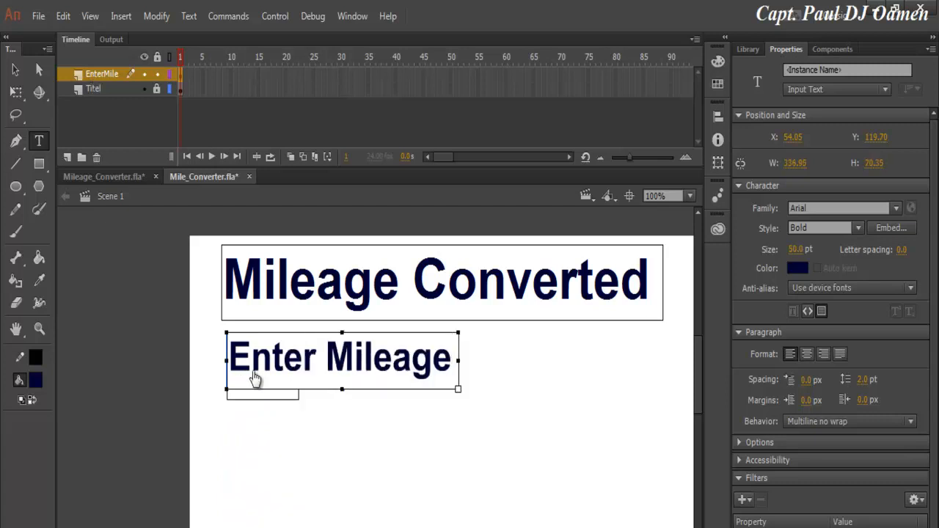
{"action": "left_click", "coordinate": [16, 70]}
{"action": "left_click_drag", "start_coordinate": [251, 349], "coordinate": [242, 380]}
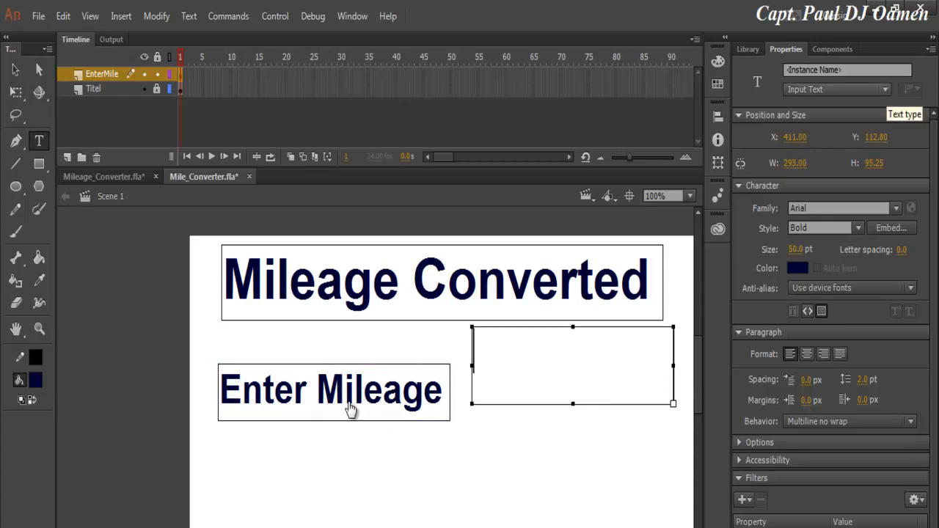
Make the empty box an Input Text field with instance name Entermile.
{"action": "left_click", "coordinate": [886, 90]}
{"action": "left_click", "coordinate": [818, 142]}
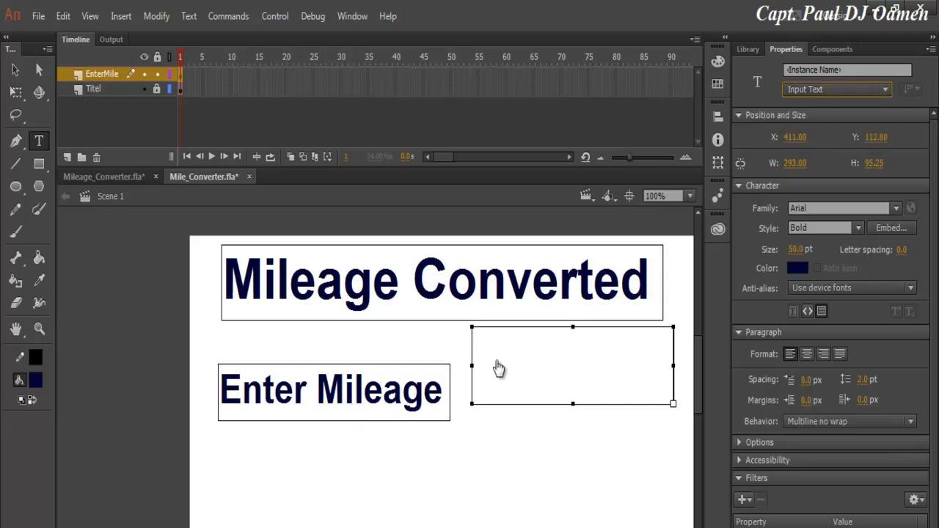
{"action": "left_click", "coordinate": [847, 70]}
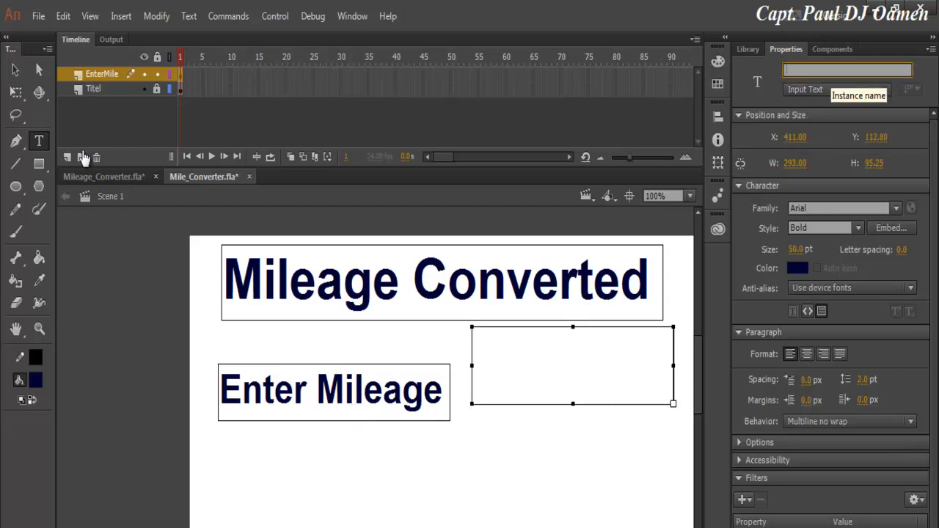
{"action": "type", "text": "Entermile"}
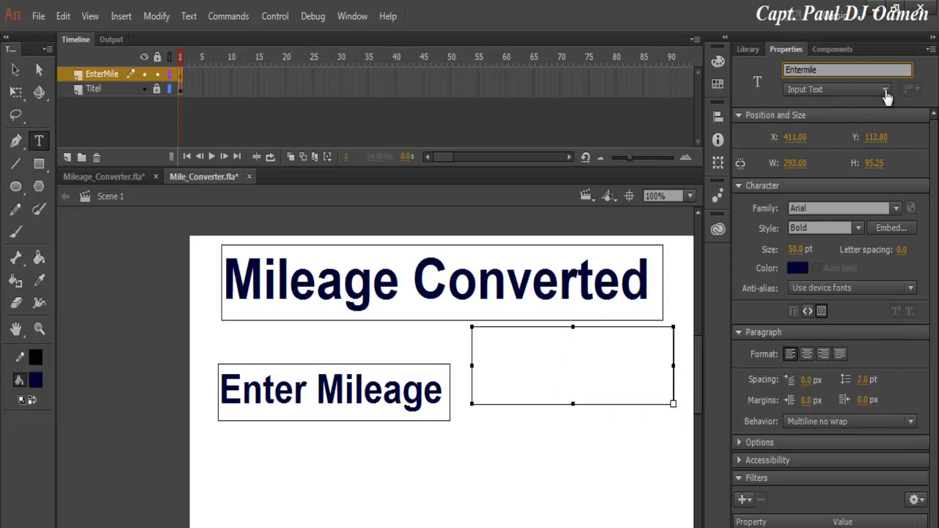
{"action": "left_click", "coordinate": [834, 83]}
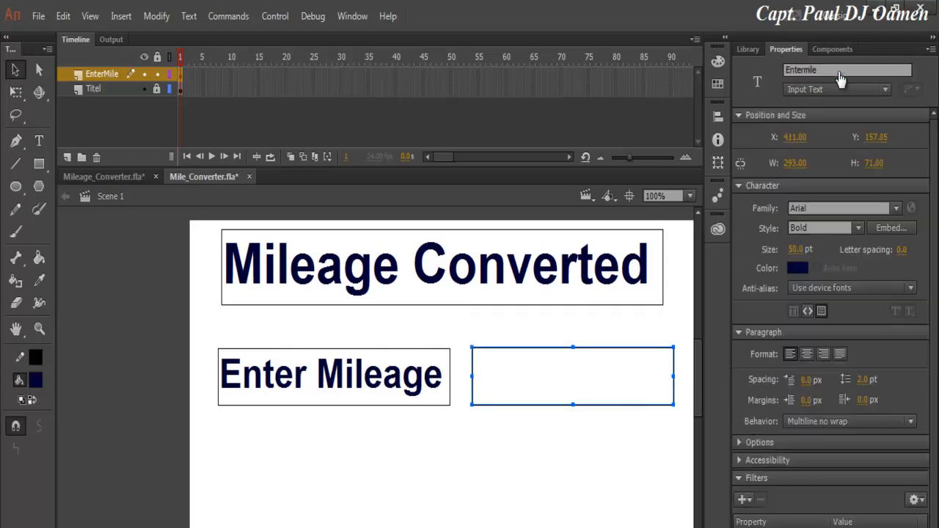
Select both text boxes, then add a new Layer 3 above EnterMile.
{"action": "key", "text": "ctrl+a"}
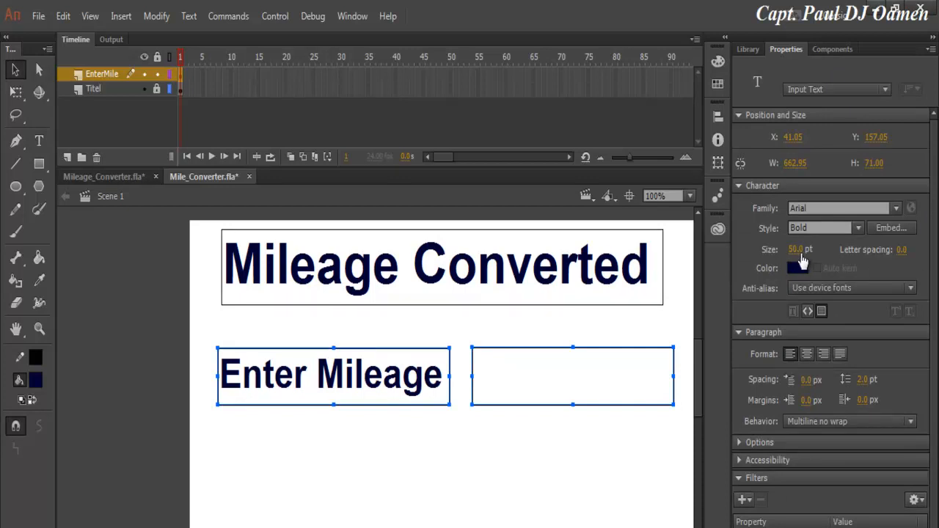
{"action": "key", "text": "ctrl+shift+a"}
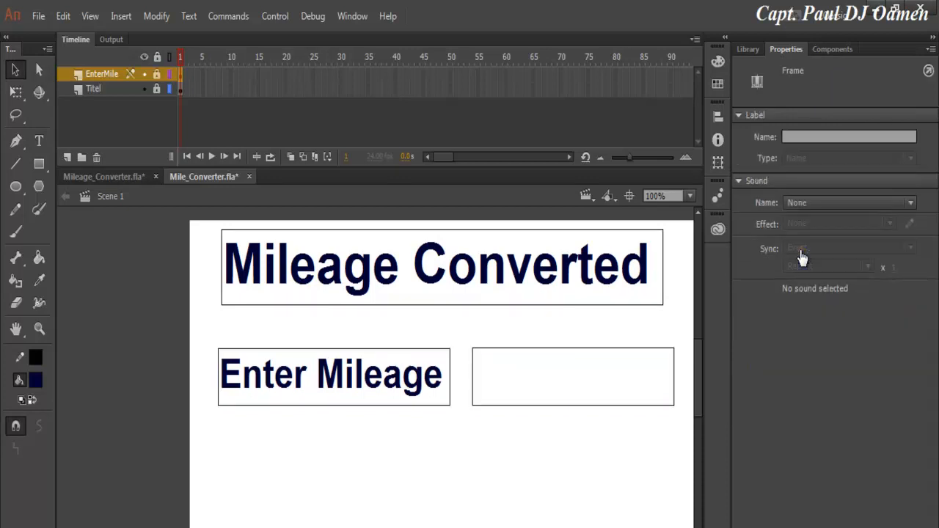
{"action": "left_click", "coordinate": [67, 157]}
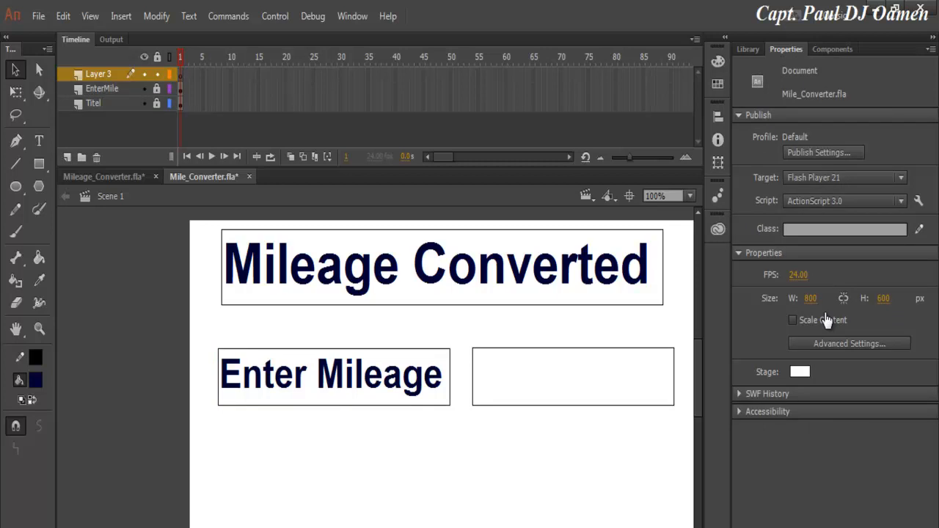
Paste a copy of the label and input box onto Layer 3, below the originals.
{"action": "left_click", "coordinate": [99, 74]}
{"action": "key", "text": "ctrl+v"}
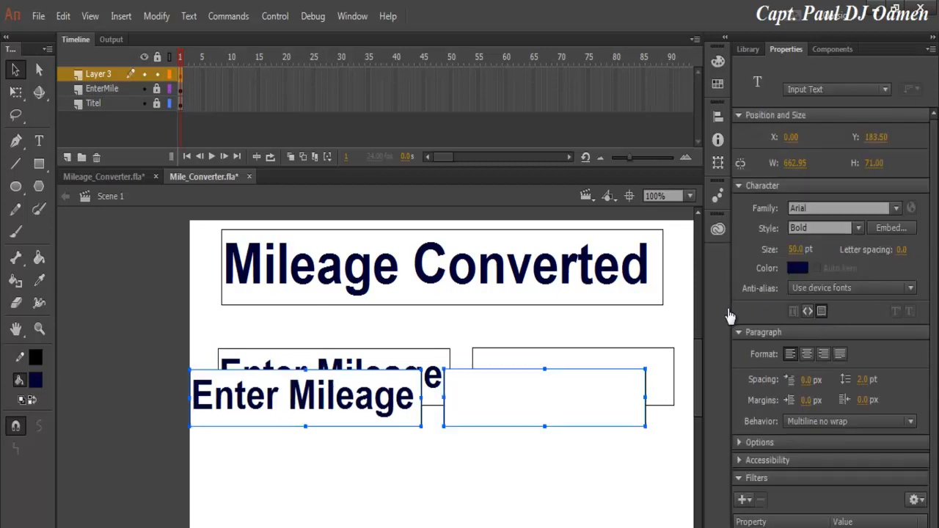
{"action": "left_click_drag", "start_coordinate": [579, 392], "coordinate": [607, 460]}
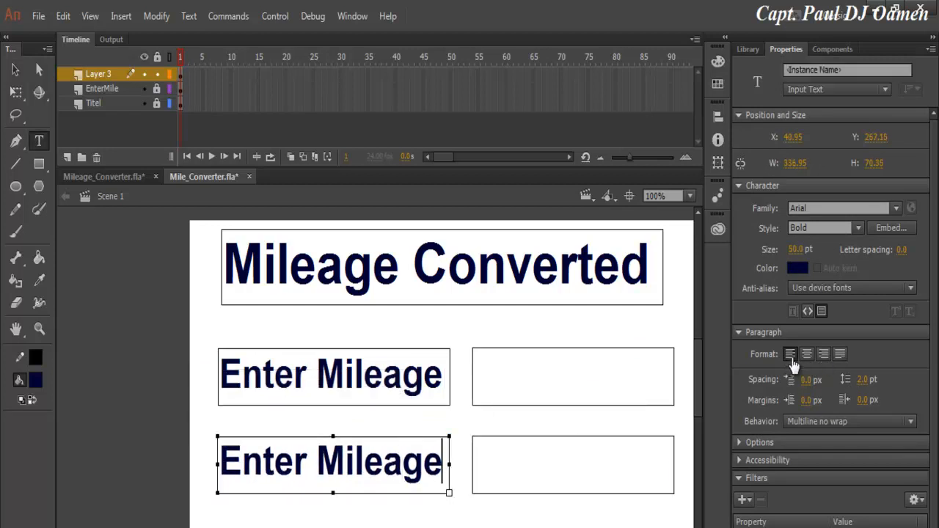
Change the copied label to 'Converter' and name the copied input box Converter.
{"action": "key", "text": "shift+Left"}
{"action": "key", "text": "shift+Left"}
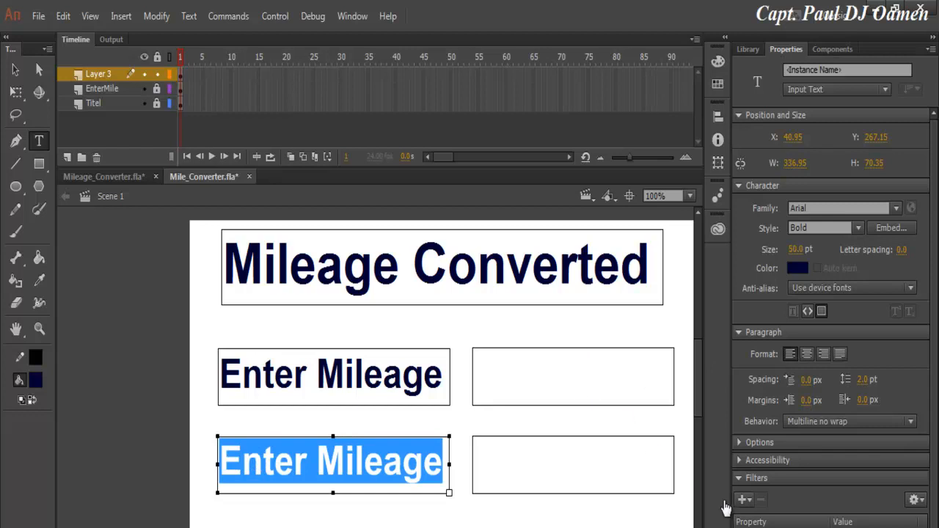
{"action": "type", "text": "Convert"}
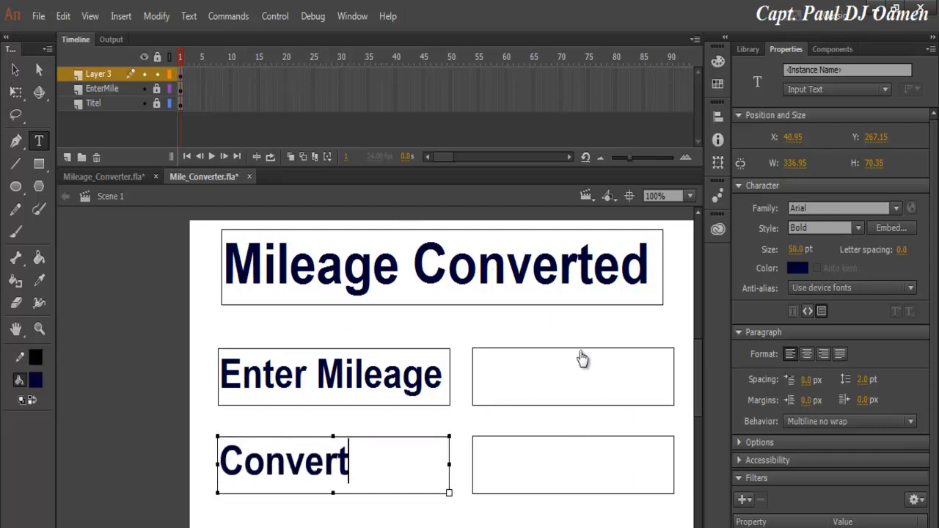
{"action": "type", "text": "er"}
{"action": "key", "text": "Tab"}
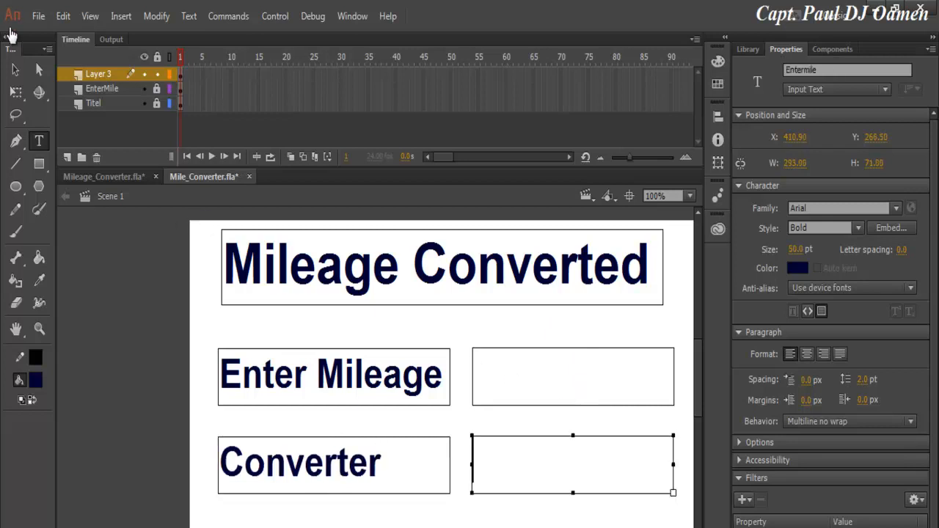
{"action": "key", "text": "Tab"}
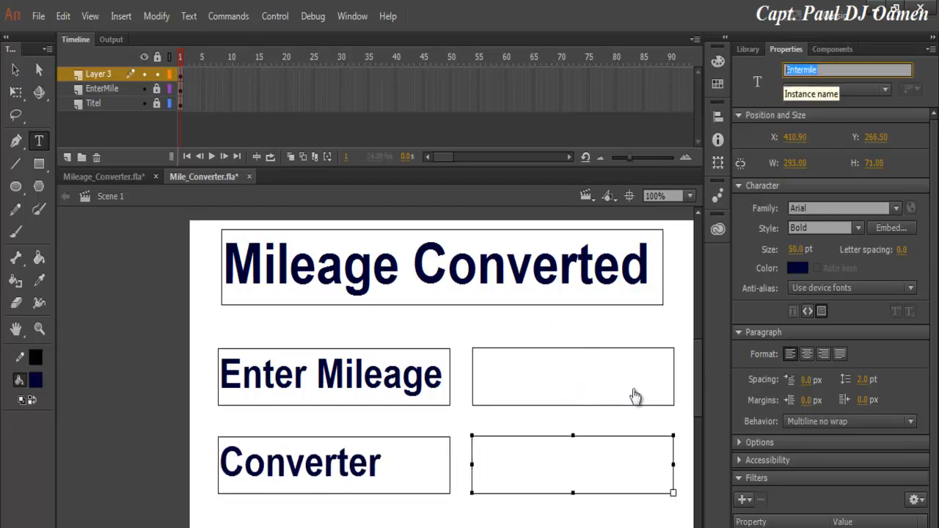
{"action": "type", "text": "Convter"}
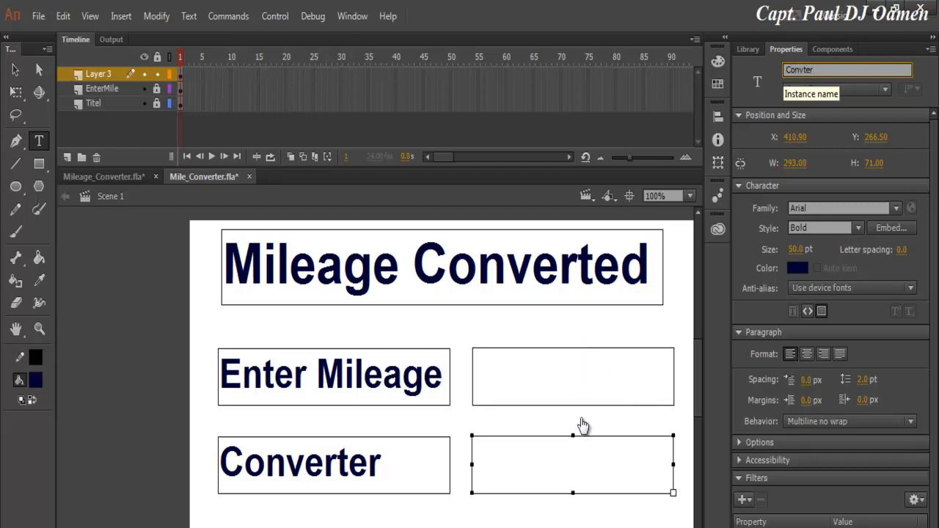
{"action": "key", "text": "BackSpace"}
{"action": "key", "text": "BackSpace"}
{"action": "key", "text": "BackSpace"}
{"action": "type", "text": "erter"}
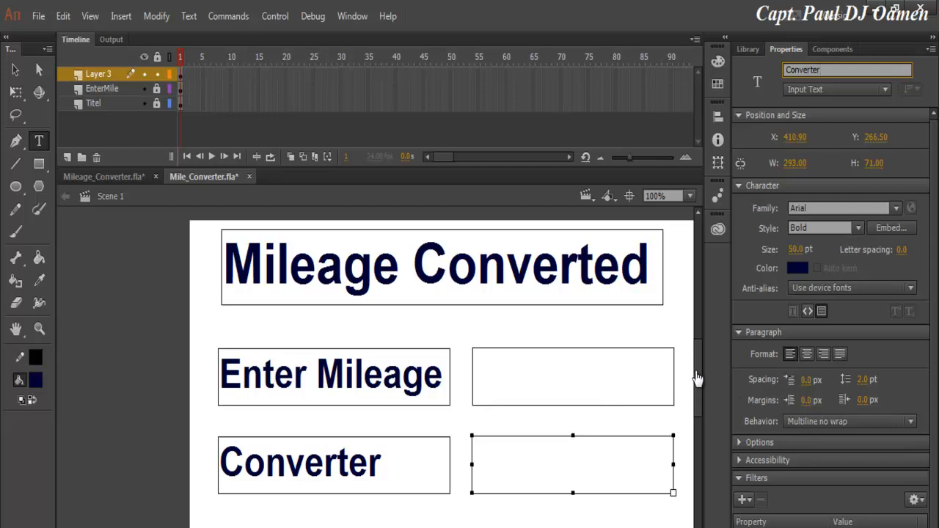
{"action": "key", "text": "v"}
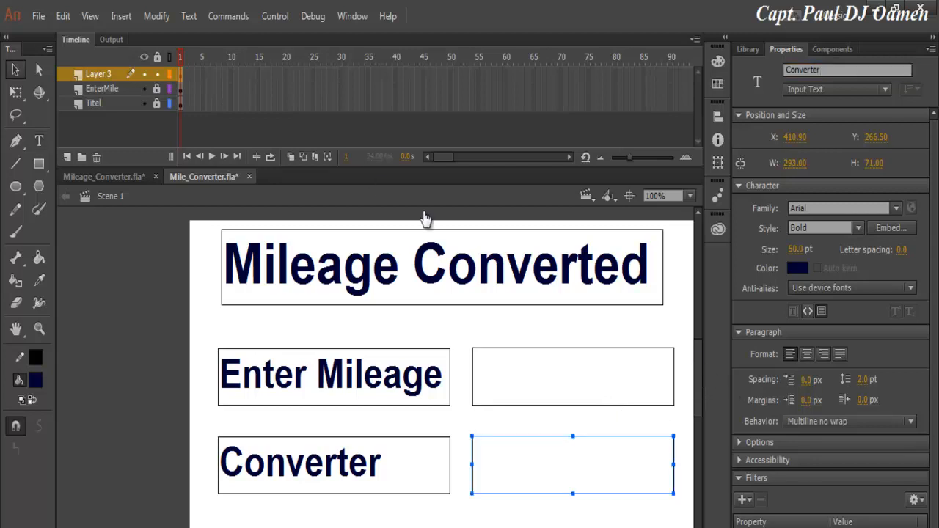
Zoom the stage to 80% and rename Layer 3 to converter.
{"action": "left_click", "coordinate": [657, 196]}
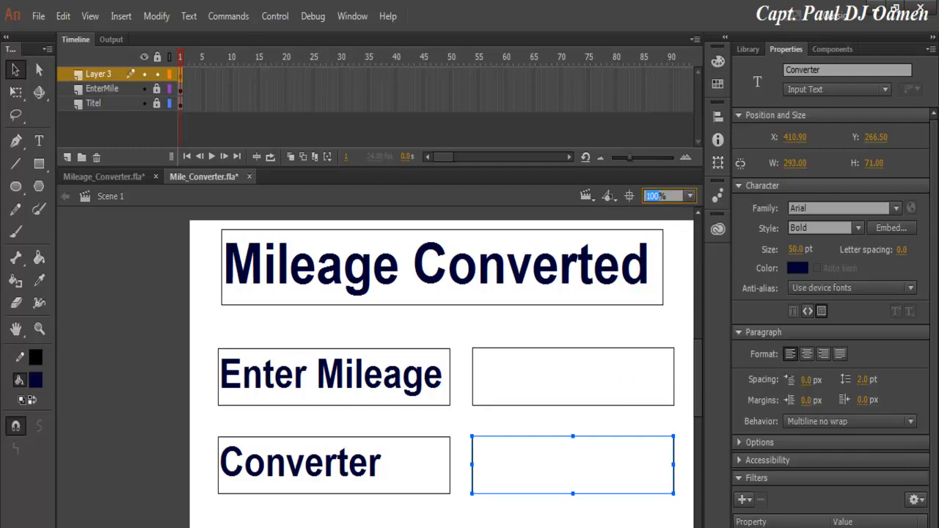
{"action": "key", "text": "Return"}
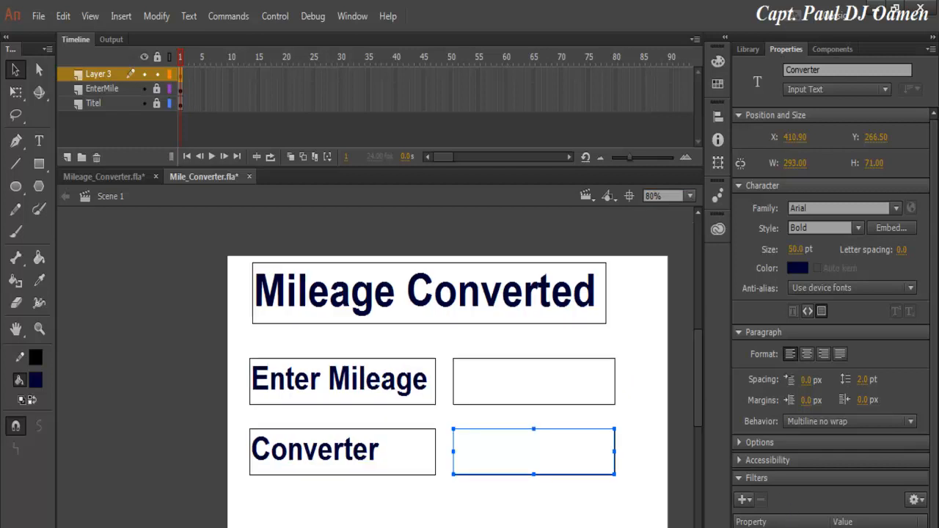
{"action": "double_click", "coordinate": [99, 74]}
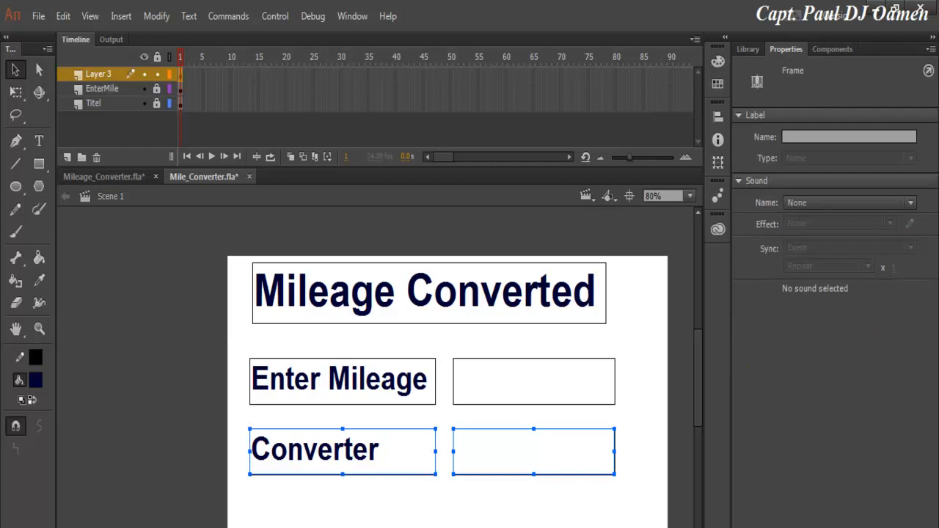
{"action": "type", "text": "converter"}
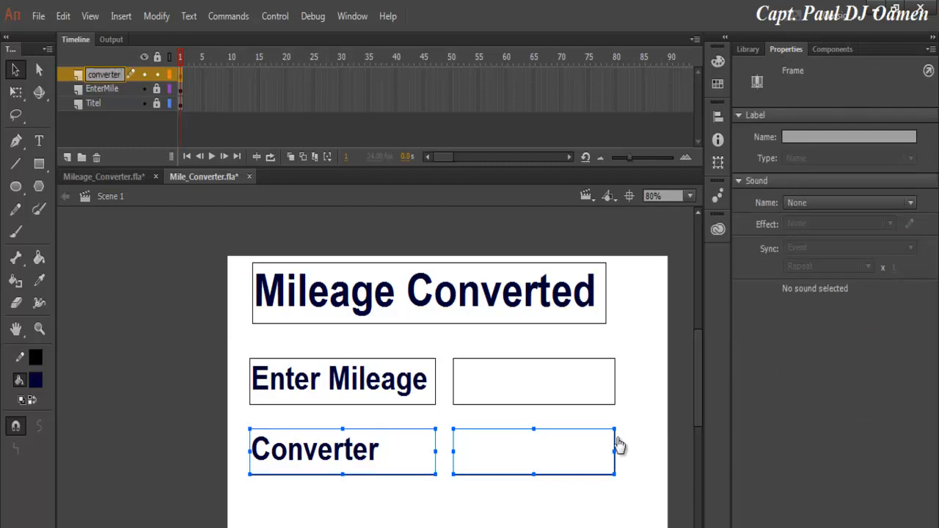
{"action": "key", "text": "Return"}
Add a new top layer named BTNConvert for the convert button.
{"action": "left_click", "coordinate": [67, 157]}
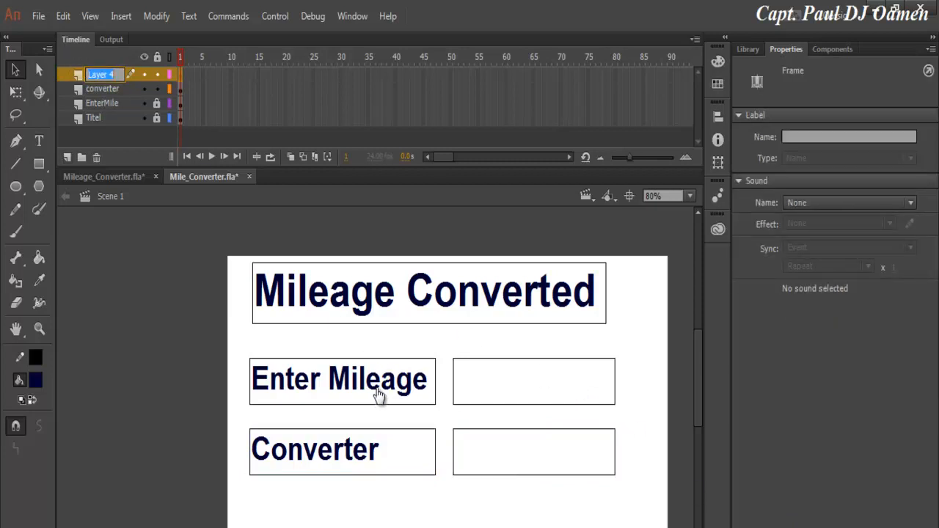
{"action": "type", "text": "BTN"}
{"action": "type", "text": "Converte"}
{"action": "type", "text": "r"}
{"action": "key", "text": "BackSpace"}
{"action": "key", "text": "Return"}
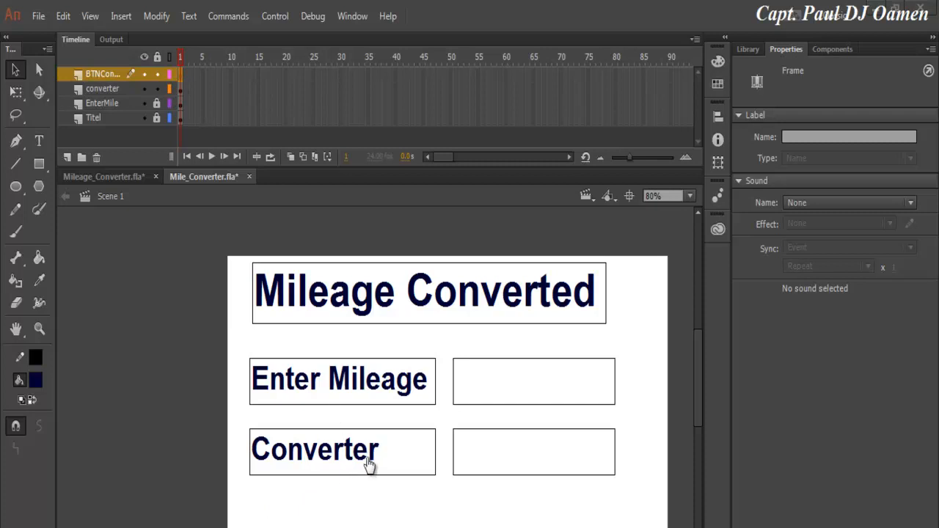
{"action": "scroll", "coordinate": [389, 471], "scroll_direction": "down", "scroll_amount": 2}
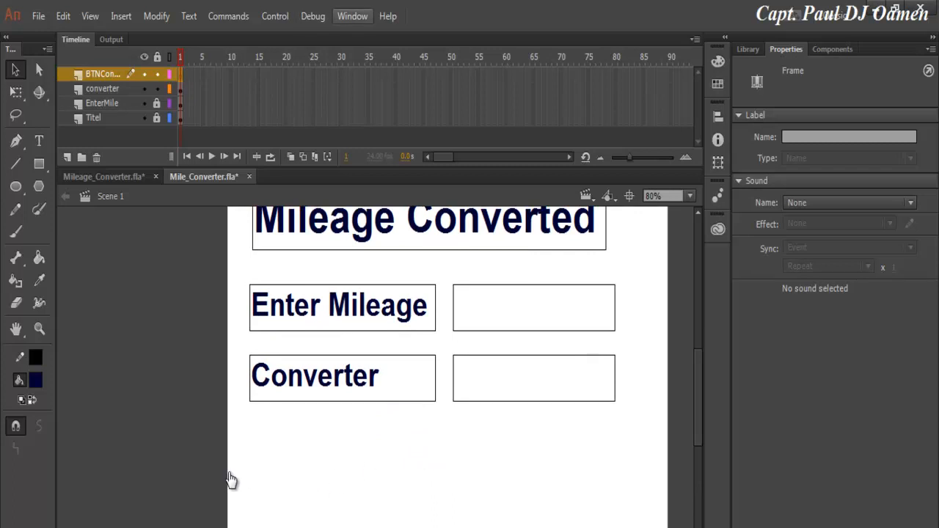
Drag a User Interface Button component onto the stage below the Converter row.
{"action": "left_click", "coordinate": [352, 16]}
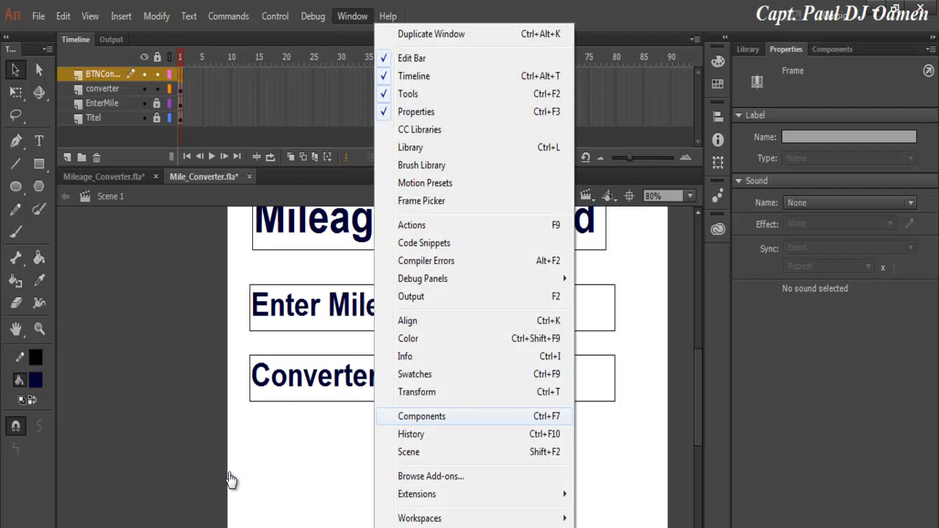
{"action": "left_click", "coordinate": [422, 416]}
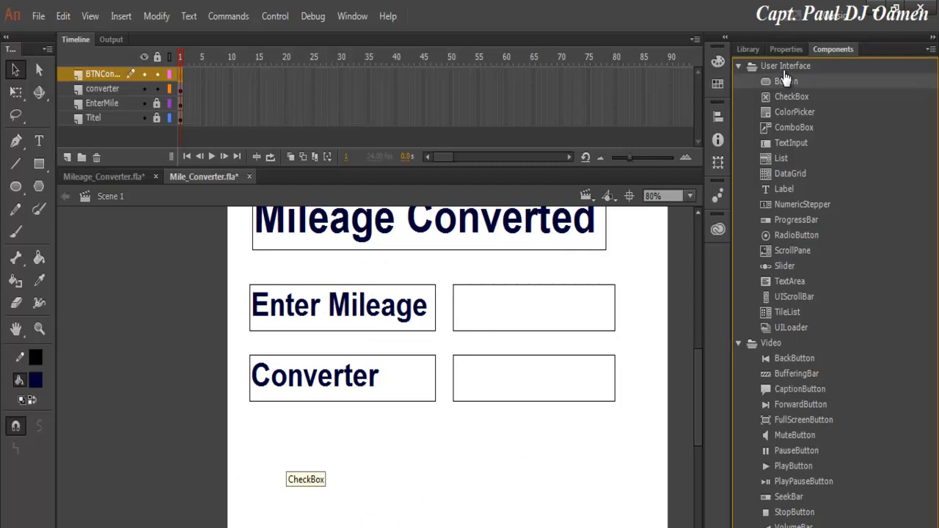
{"action": "left_click_drag", "start_coordinate": [786, 80], "coordinate": [269, 463]}
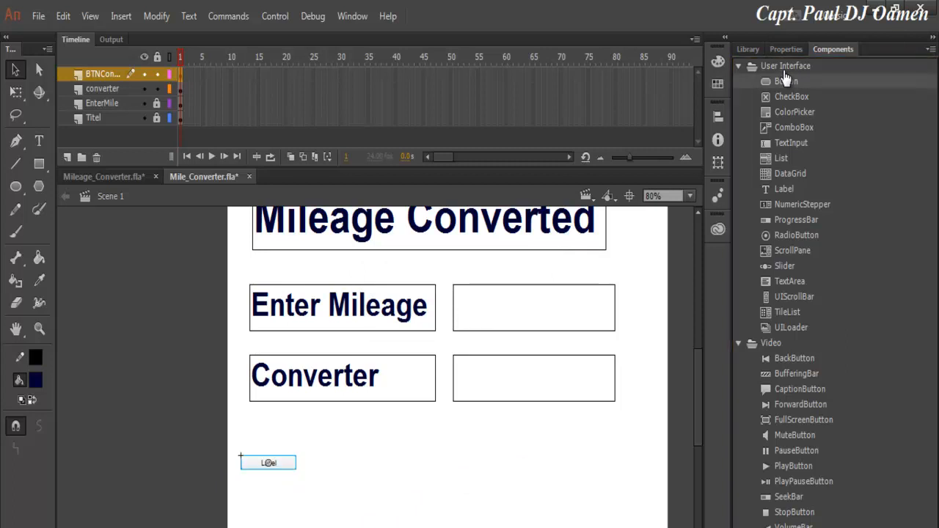
{"action": "left_click", "coordinate": [786, 50]}
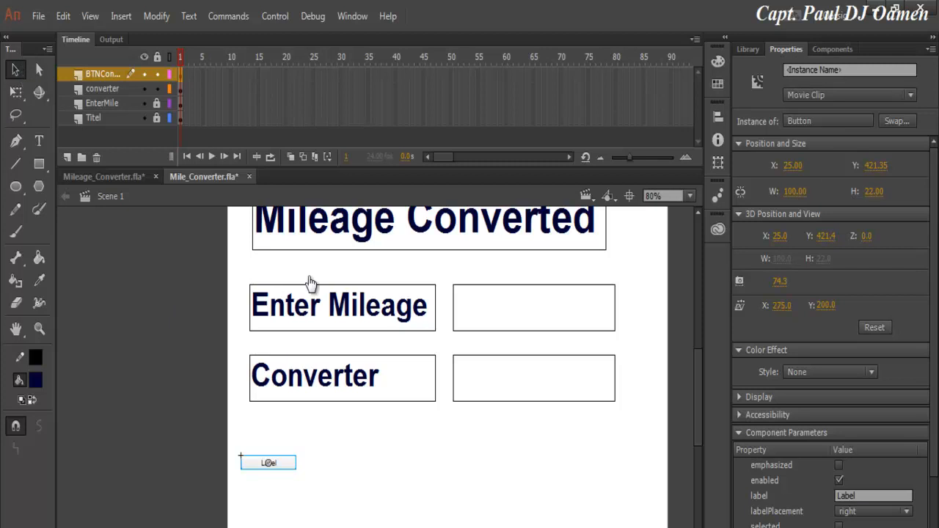
Set the button's Z depth to 10, width to 300 and height to 73.
{"action": "left_click", "coordinate": [661, 201]}
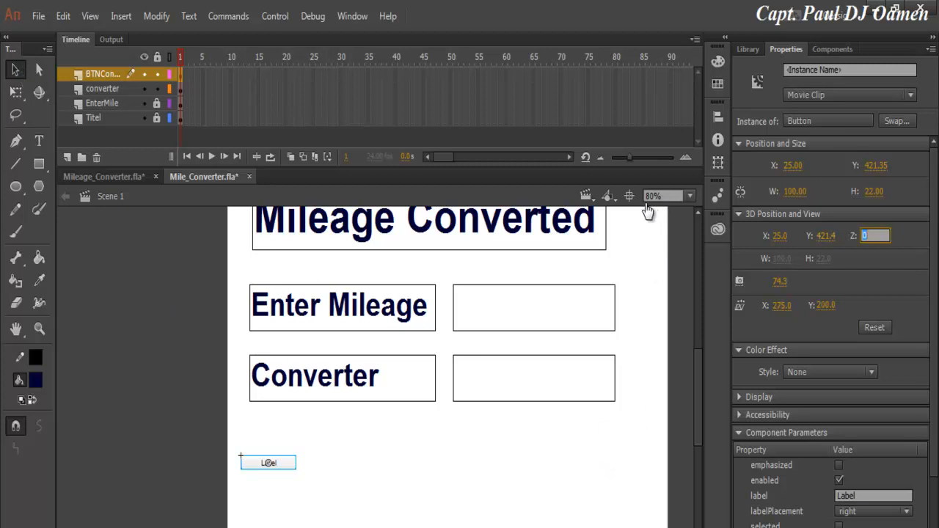
{"action": "type", "text": "10"}
{"action": "key", "text": "Return"}
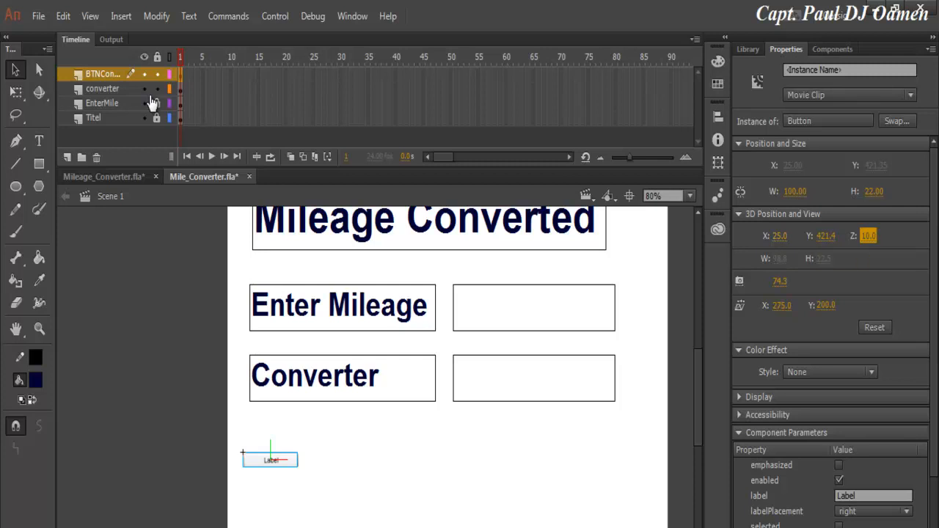
{"action": "key", "text": "Tab"}
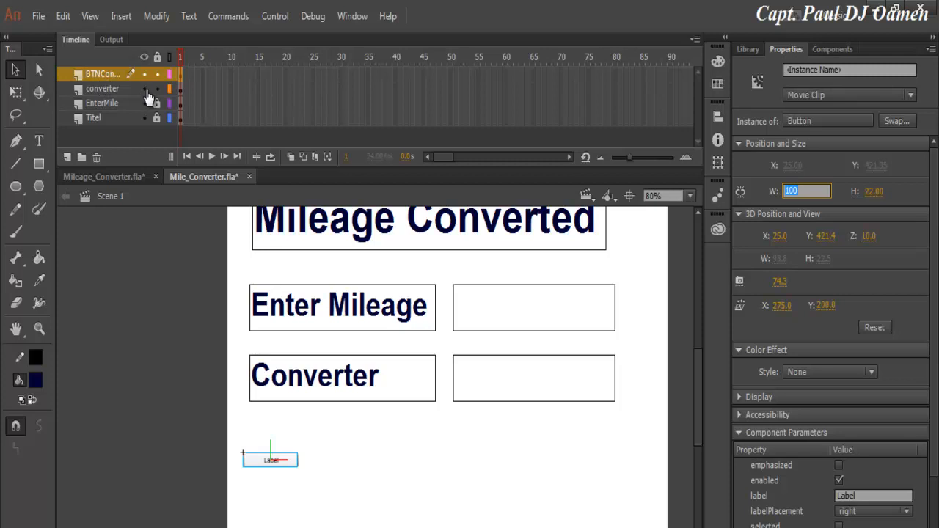
{"action": "type", "text": "300"}
{"action": "key", "text": "Return"}
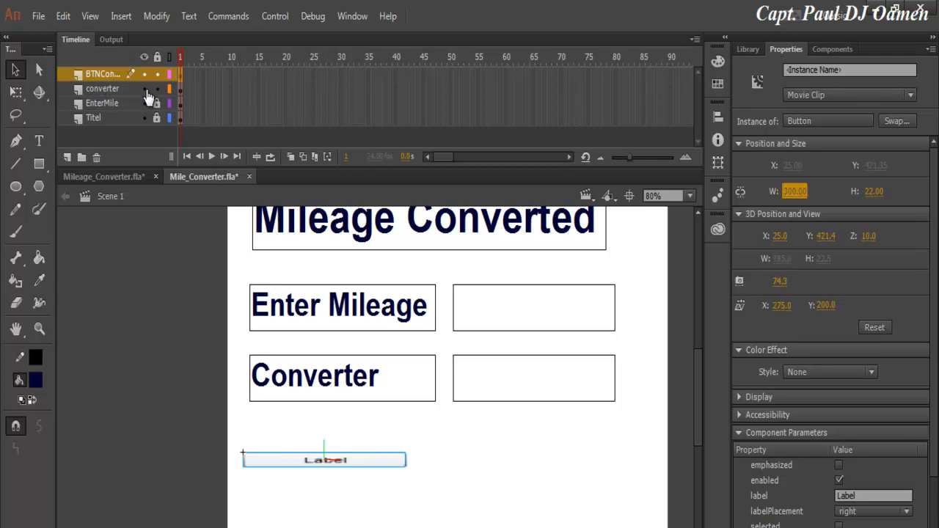
{"action": "key", "text": "Tab"}
{"action": "type", "text": "73"}
{"action": "key", "text": "Return"}
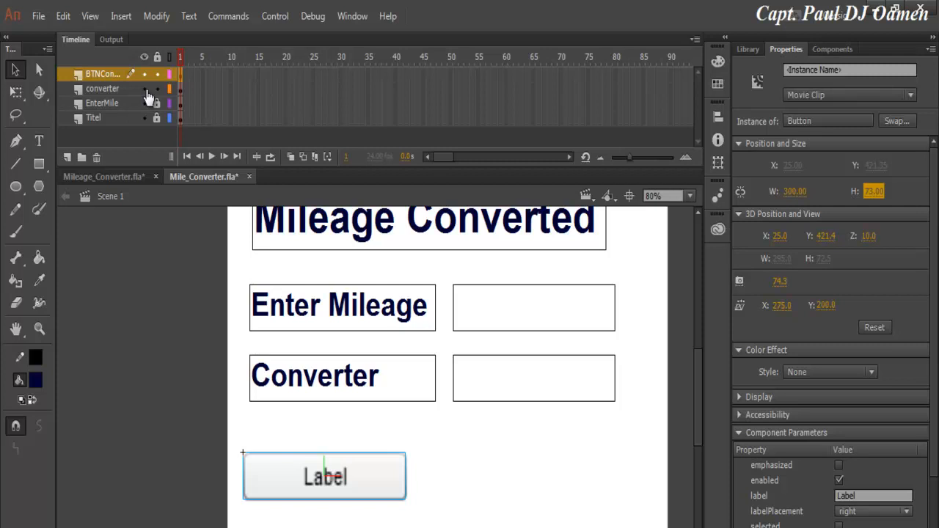
Change the button's label parameter to Convert, then undo a stray layer change.
{"action": "left_click", "coordinate": [873, 496]}
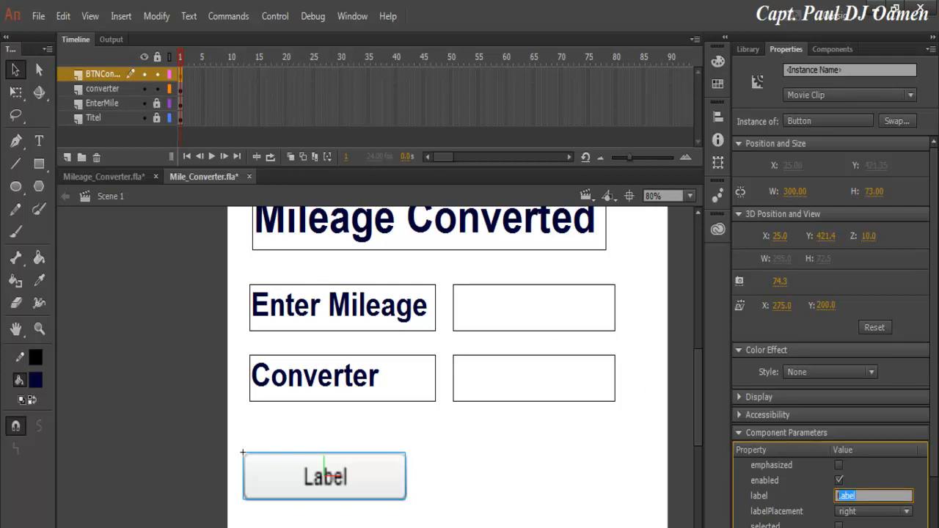
{"action": "type", "text": "Convert"}
{"action": "key", "text": "Return"}
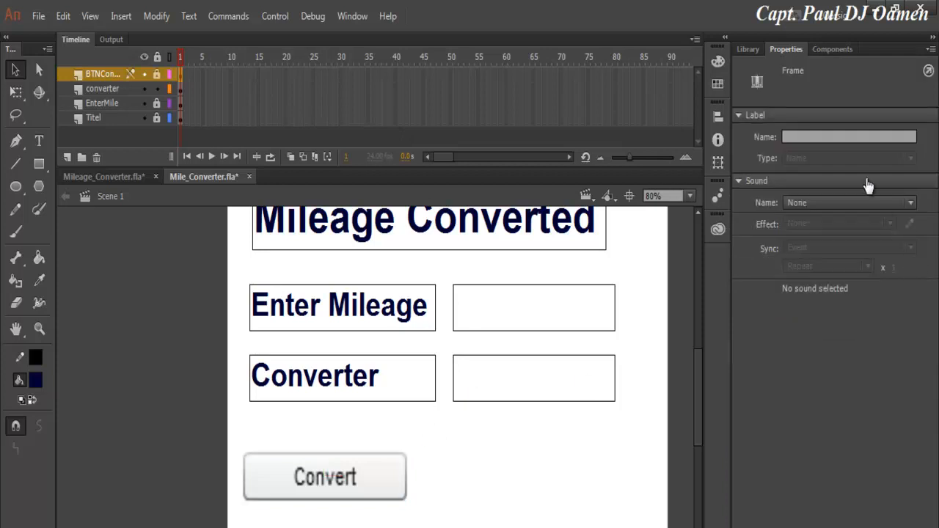
{"action": "key", "text": "ctrl+z"}
{"action": "key", "text": "ctrl+z"}
{"action": "key", "text": "ctrl+z"}
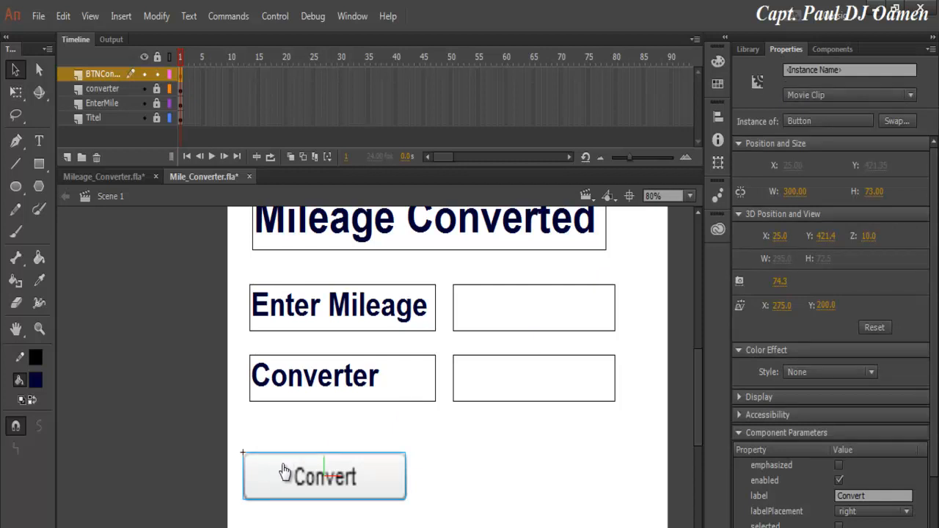
Undo the accidental paste of the copied elements.
{"action": "key", "text": "ctrl+v"}
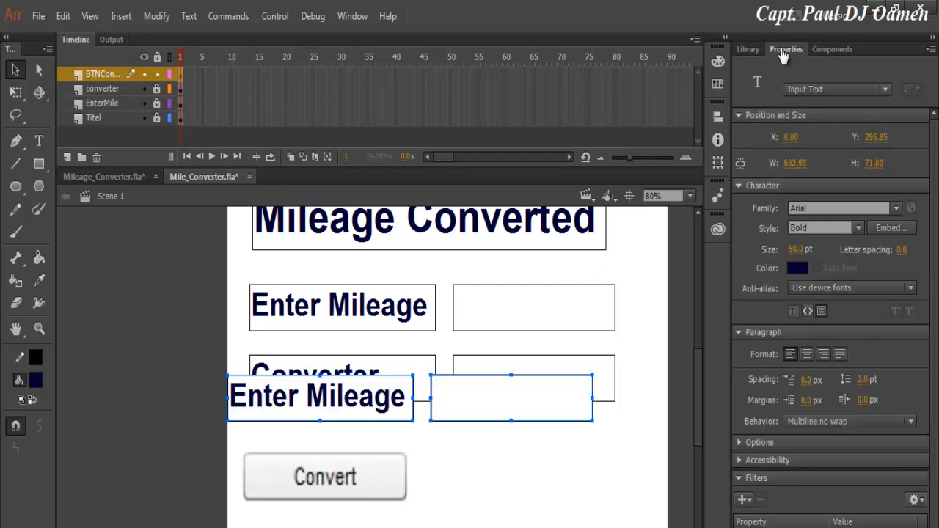
{"action": "key", "text": "Escape"}
{"action": "key", "text": "ctrl+z"}
{"action": "key", "text": "ctrl+y"}
{"action": "key", "text": "ctrl+z"}
{"action": "key", "text": "ctrl+z"}
Name the button instance btnConvert, lock its layer, and add Layer 5 on top.
{"action": "left_click", "coordinate": [294, 468]}
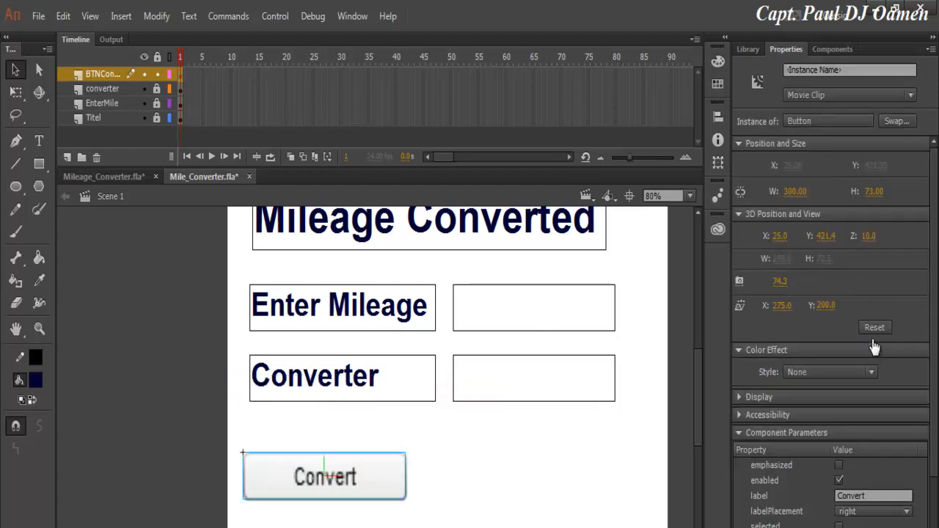
{"action": "left_click", "coordinate": [846, 239]}
{"action": "type", "text": "btnConvert"}
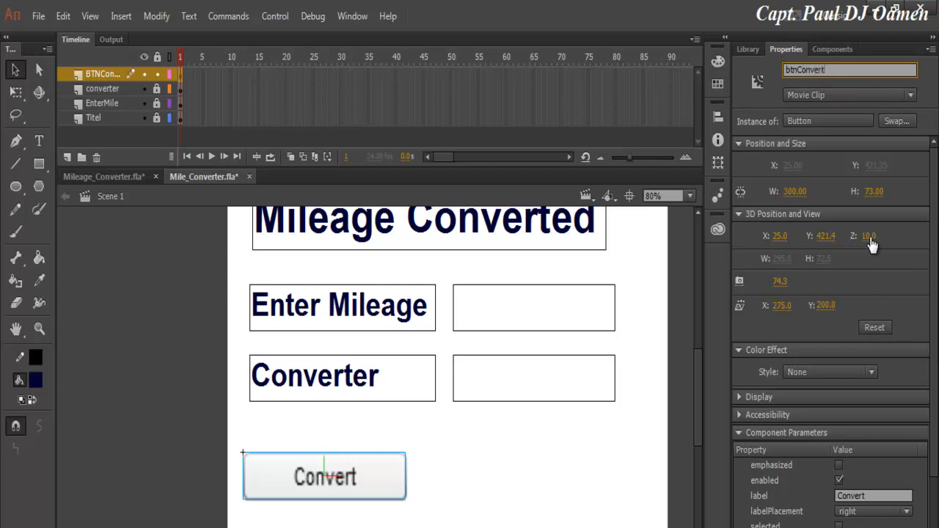
{"action": "left_click", "coordinate": [875, 321]}
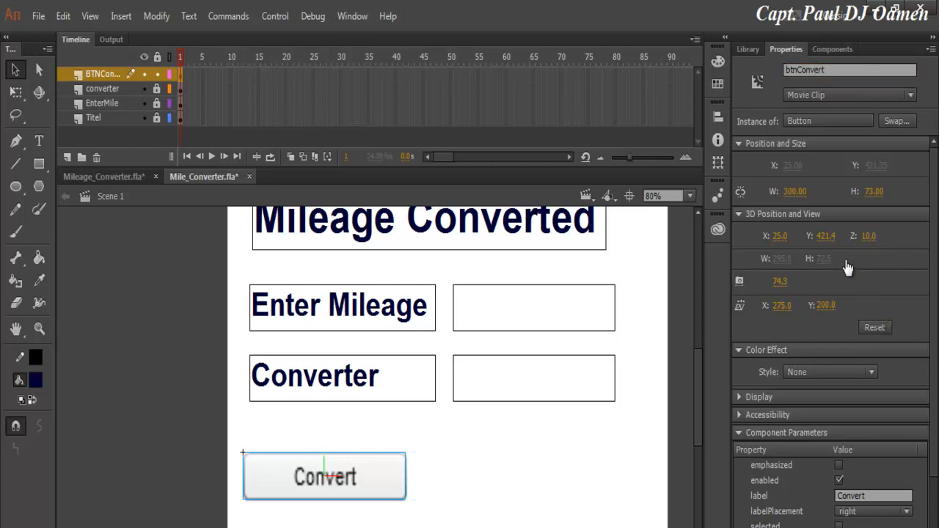
{"action": "left_click", "coordinate": [157, 74]}
{"action": "left_click", "coordinate": [67, 157]}
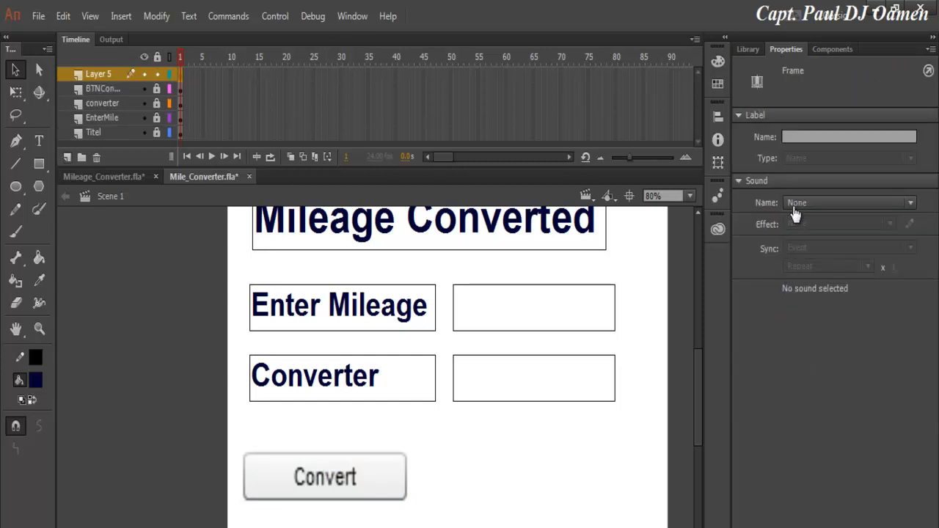
Rename the new top layer to Reset.
{"action": "double_click", "coordinate": [99, 74]}
{"action": "type", "text": "Reset"}
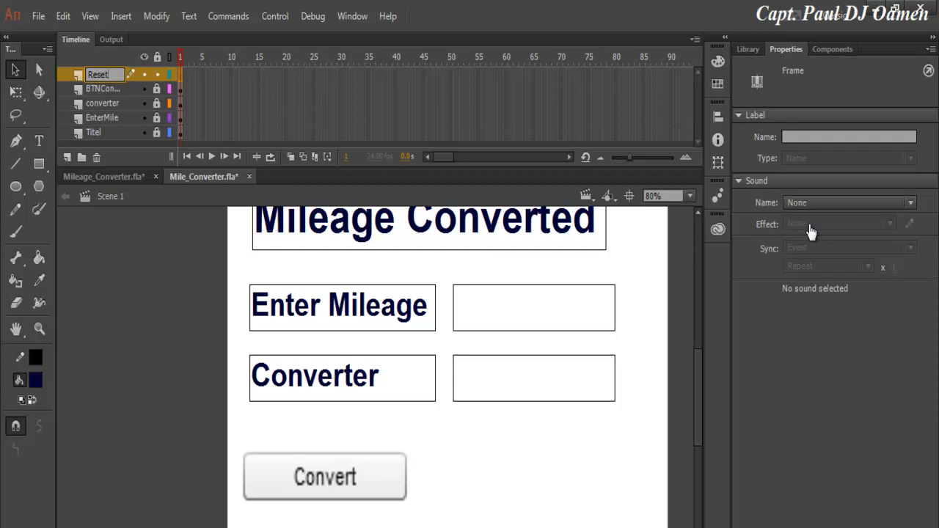
{"action": "key", "text": "Return"}
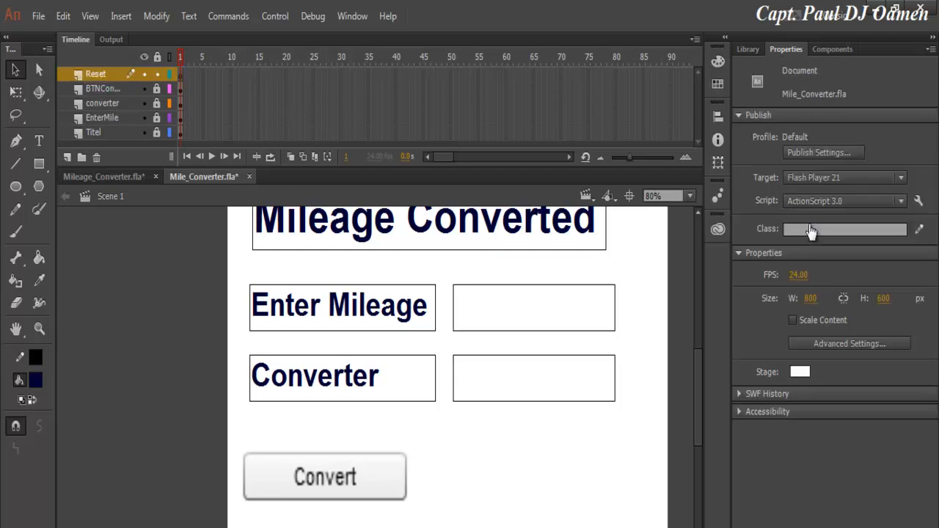
Paste a copy of the Convert button beside it and change its label to Reset.
{"action": "key", "text": "ctrl+v"}
{"action": "left_click_drag", "start_coordinate": [379, 400], "coordinate": [533, 479]}
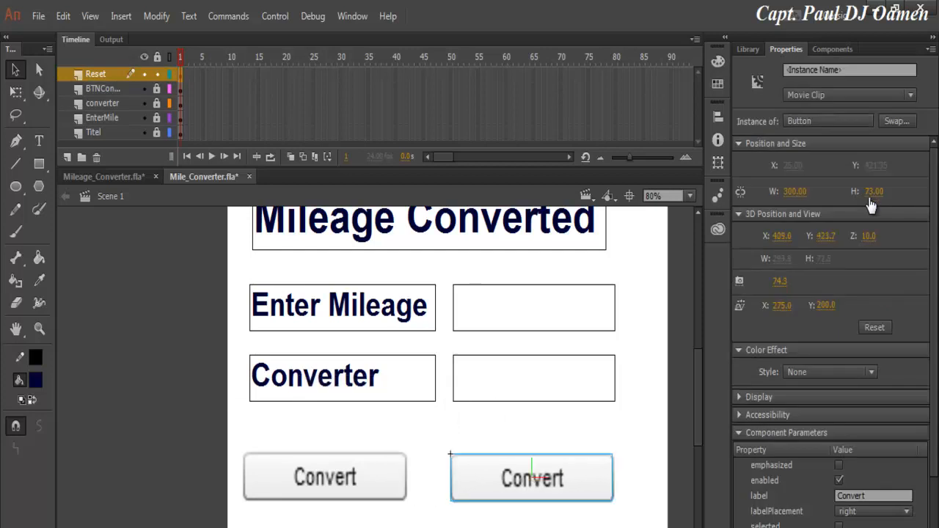
{"action": "left_click", "coordinate": [763, 445]}
{"action": "type", "text": "Reset"}
{"action": "key", "text": "Return"}
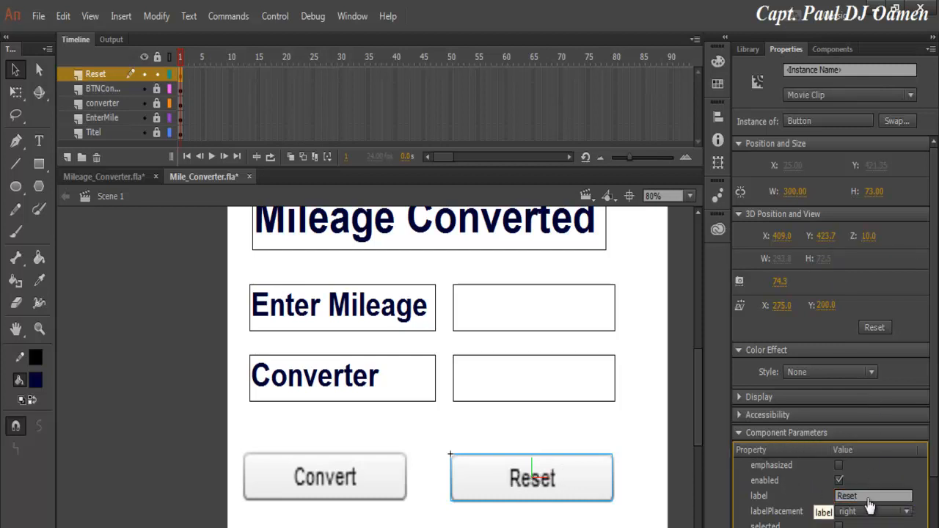
{"action": "key", "text": "ctrl+Return"}
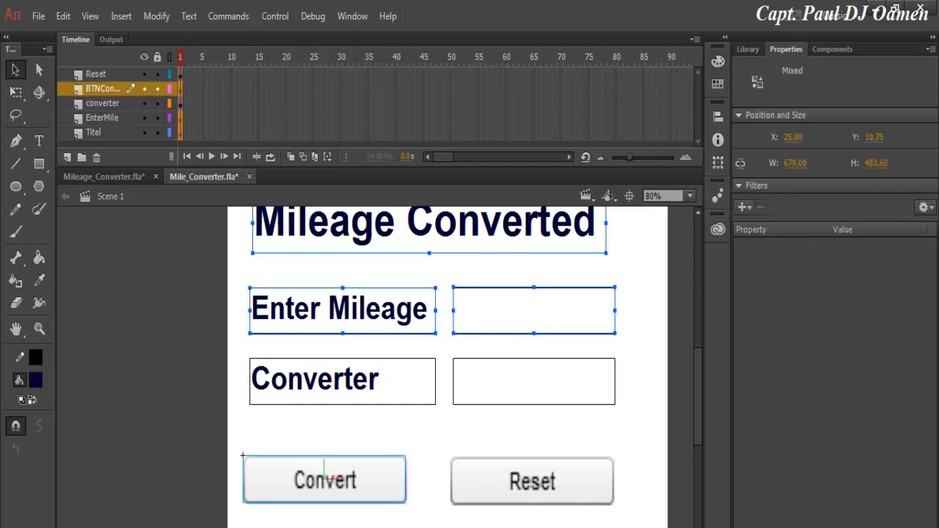
Shift the Enter Mileage and Converter rows and buttons lower, then deselect them.
{"action": "key", "text": "Escape"}
{"action": "key", "text": "Tab"}
{"action": "key", "text": "Tab"}
{"action": "key", "text": "Tab"}
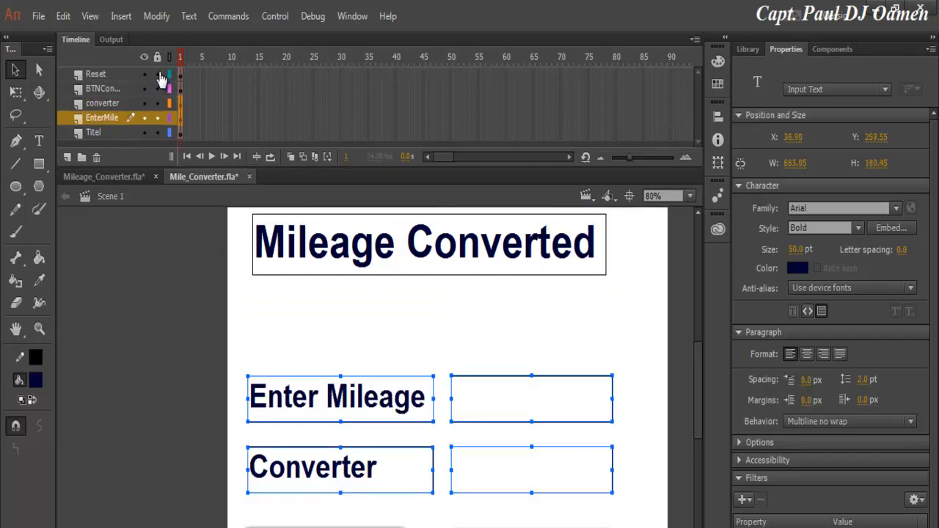
{"action": "key", "text": "Escape"}
Lock all layers in the Timeline.
{"action": "scroll", "coordinate": [186, 131], "scroll_direction": "down", "scroll_amount": 2}
{"action": "scroll", "coordinate": [323, 443], "scroll_direction": "up", "scroll_amount": 1}
{"action": "scroll", "coordinate": [323, 443], "scroll_direction": "up", "scroll_amount": 1}
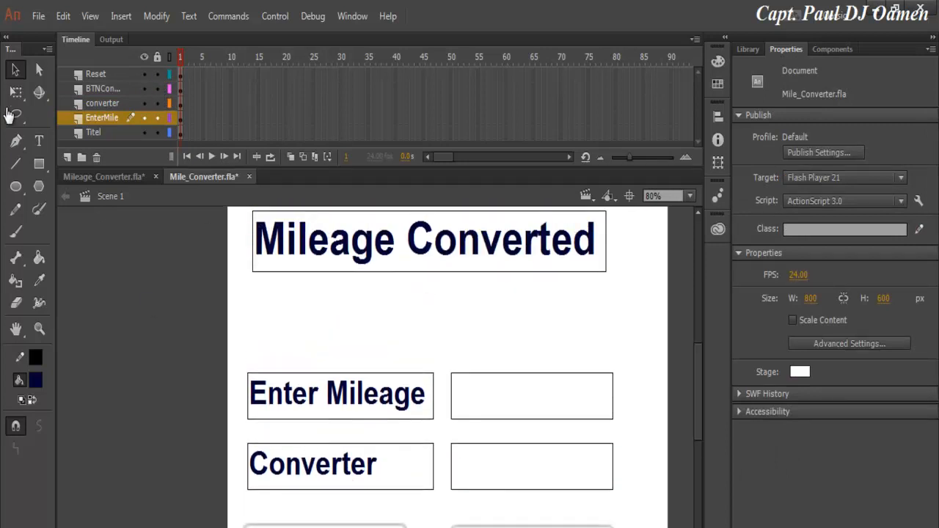
{"action": "left_click", "coordinate": [156, 56]}
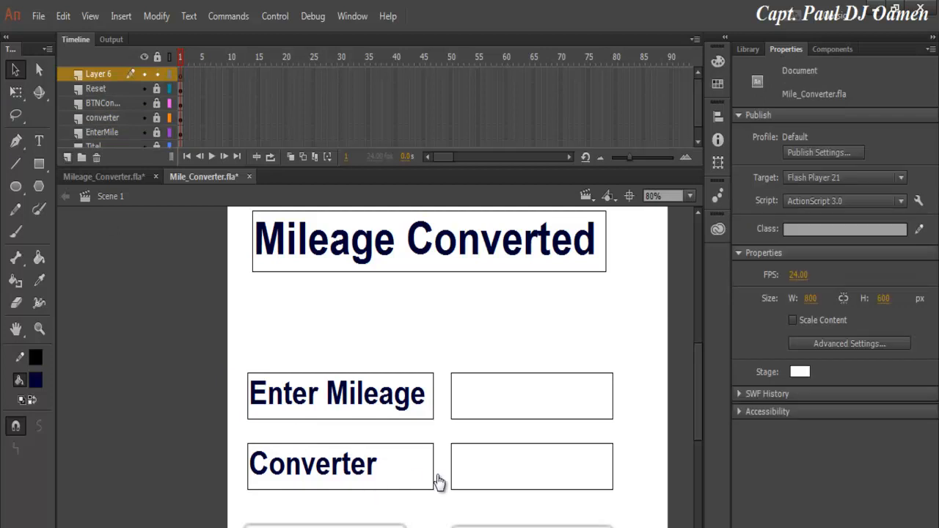
Name the new top layer 'select'.
{"action": "type", "text": "select"}
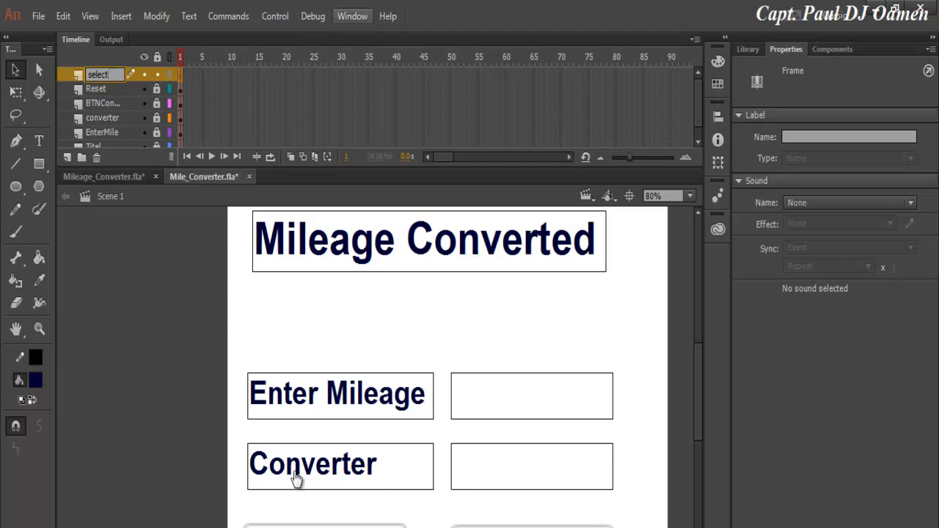
{"action": "left_click", "coordinate": [353, 16]}
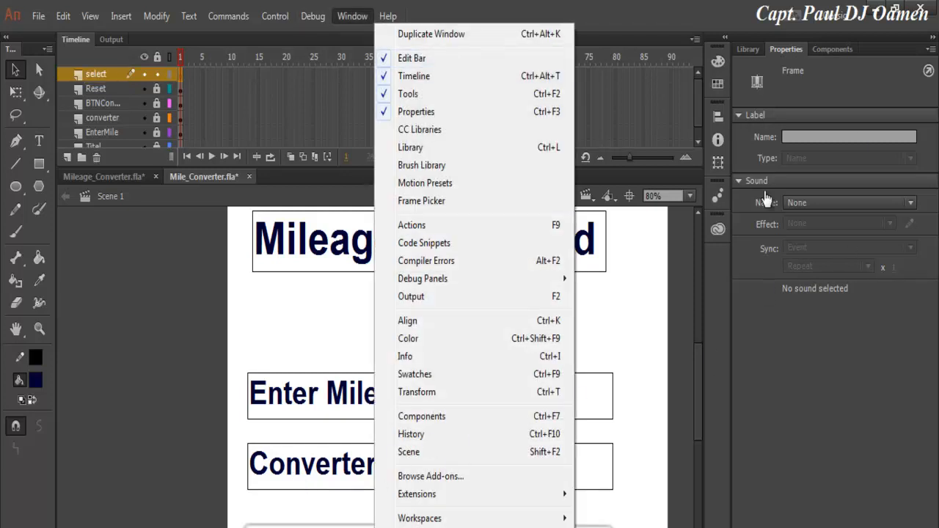
Drag a ComboBox component from the Components panel to just below the title.
{"action": "left_click", "coordinate": [832, 50]}
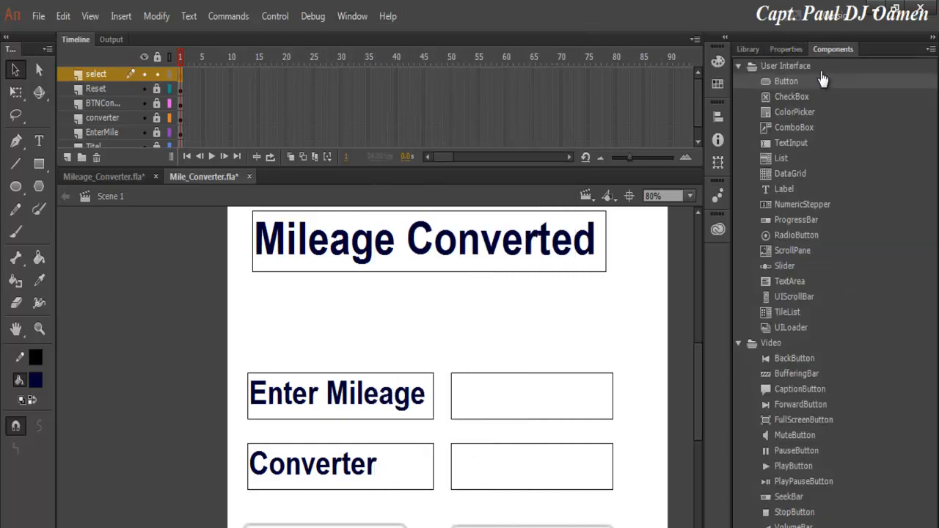
{"action": "left_click", "coordinate": [795, 128]}
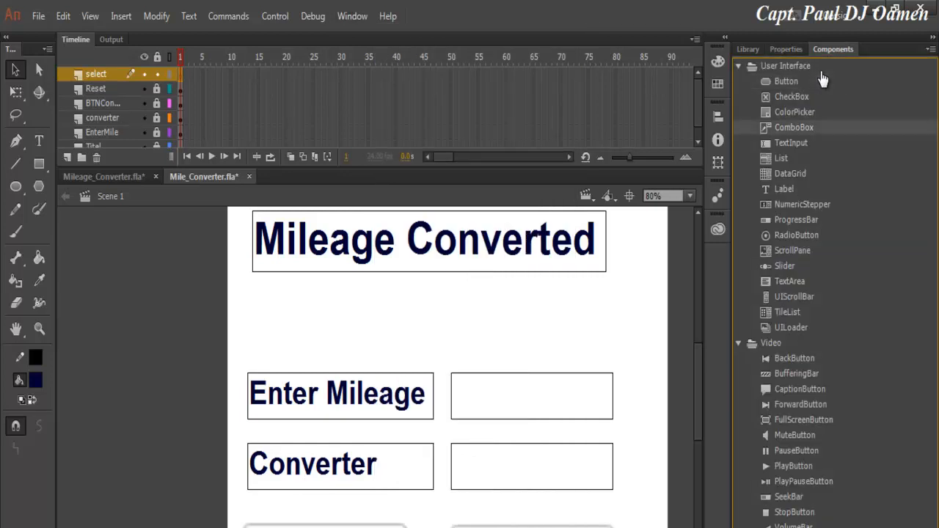
{"action": "left_click_drag", "start_coordinate": [795, 128], "coordinate": [372, 302]}
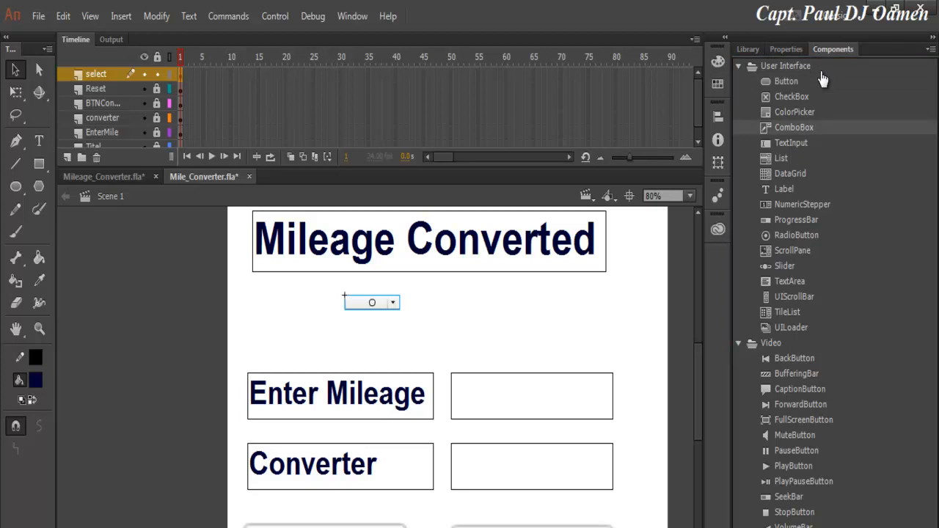
Set the ComboBox to width 400, height 73 and 3D Z position 10.
{"action": "left_click", "coordinate": [786, 49]}
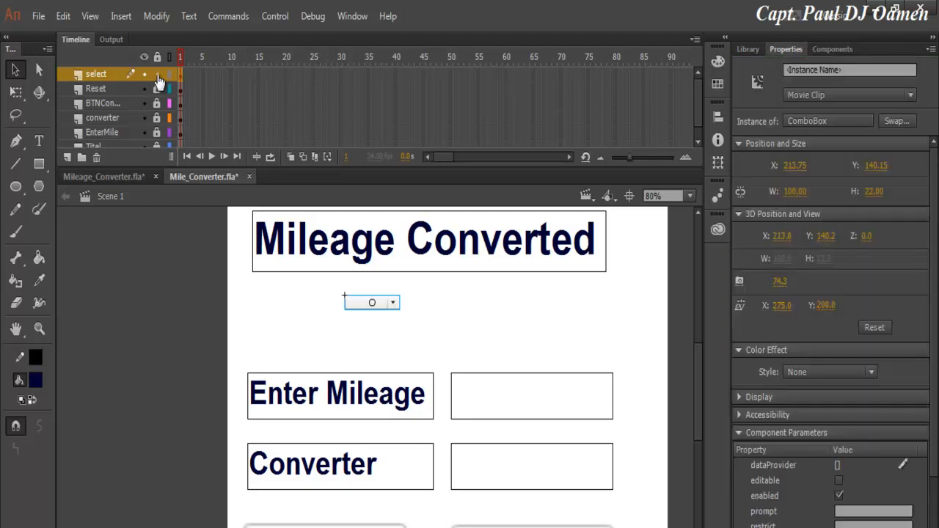
{"action": "left_click", "coordinate": [796, 192]}
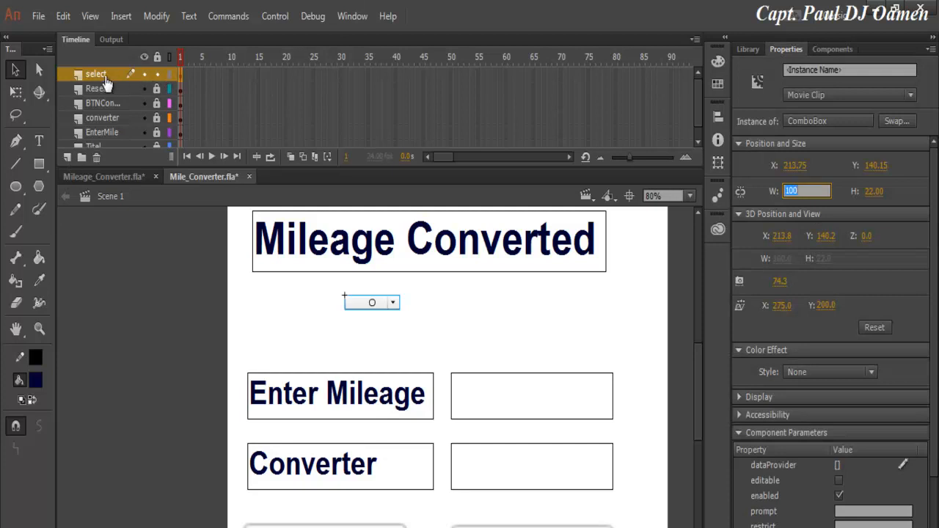
{"action": "type", "text": "400"}
{"action": "key", "text": "Tab"}
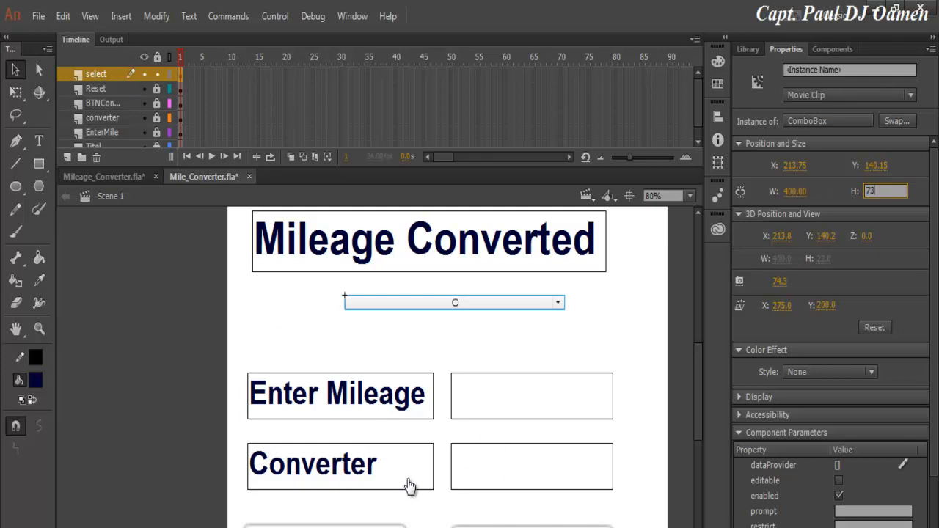
{"action": "type", "text": "73"}
{"action": "key", "text": "Return"}
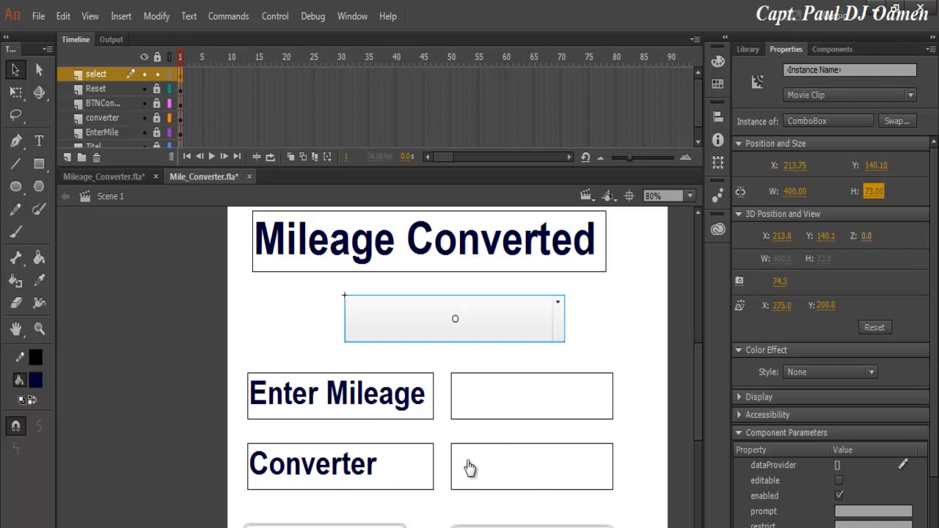
{"action": "type", "text": "10"}
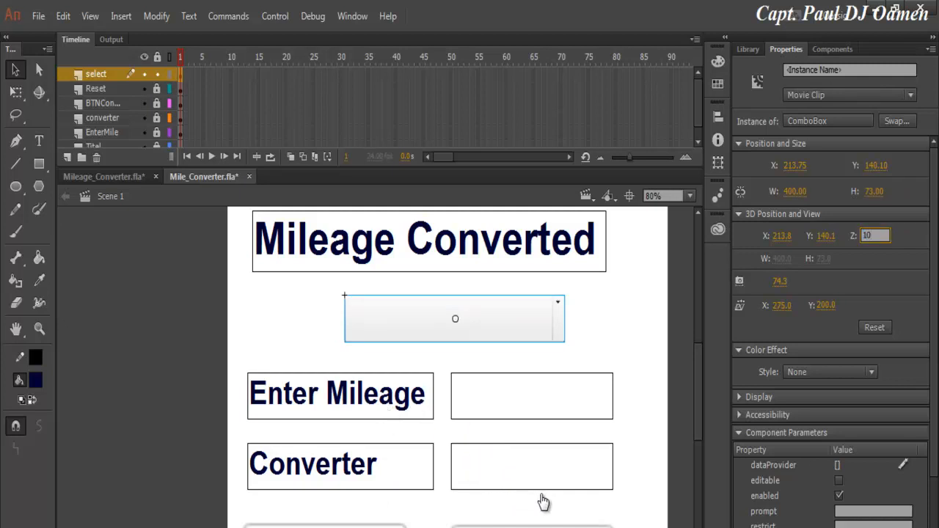
{"action": "key", "text": "Return"}
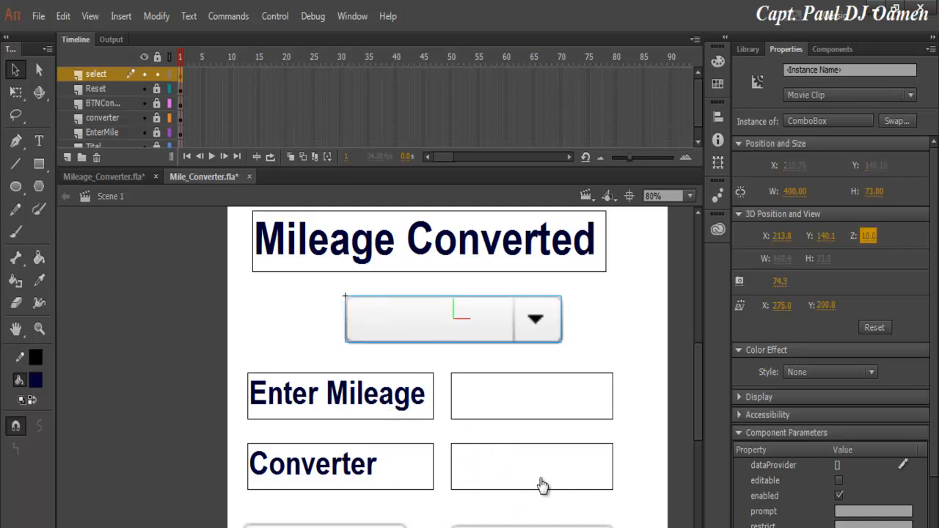
{"action": "scroll", "coordinate": [541, 480], "scroll_direction": "down", "scroll_amount": 3}
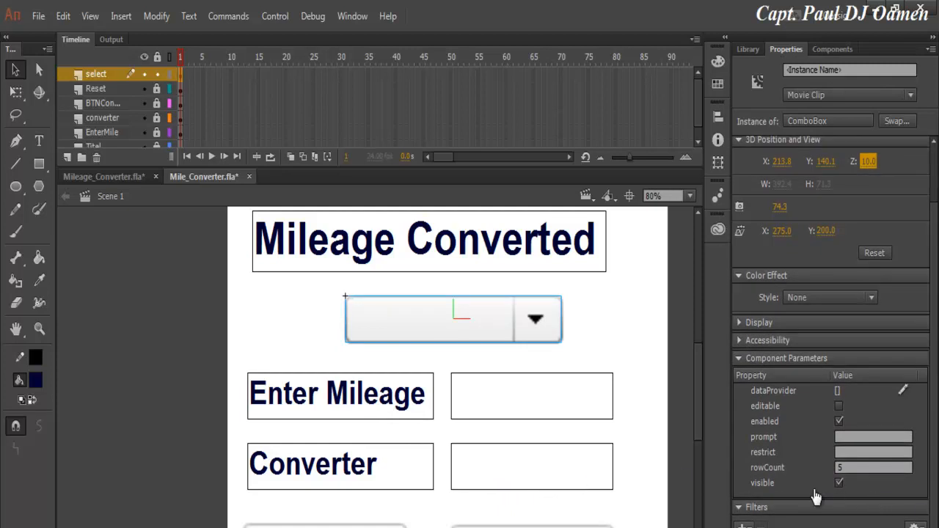
In the dataProvider editor, add a first entry labelled 'Mile to Kilometers'.
{"action": "left_click", "coordinate": [902, 390]}
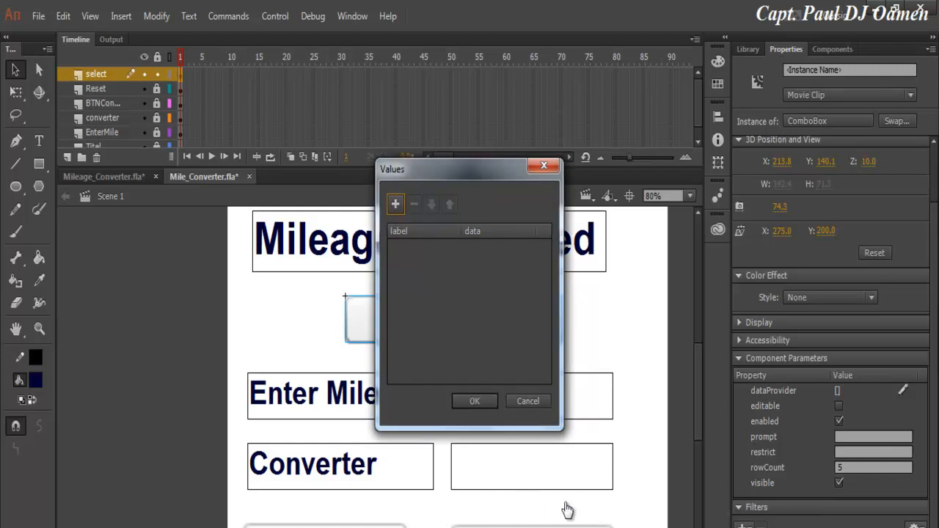
{"action": "key", "text": "space"}
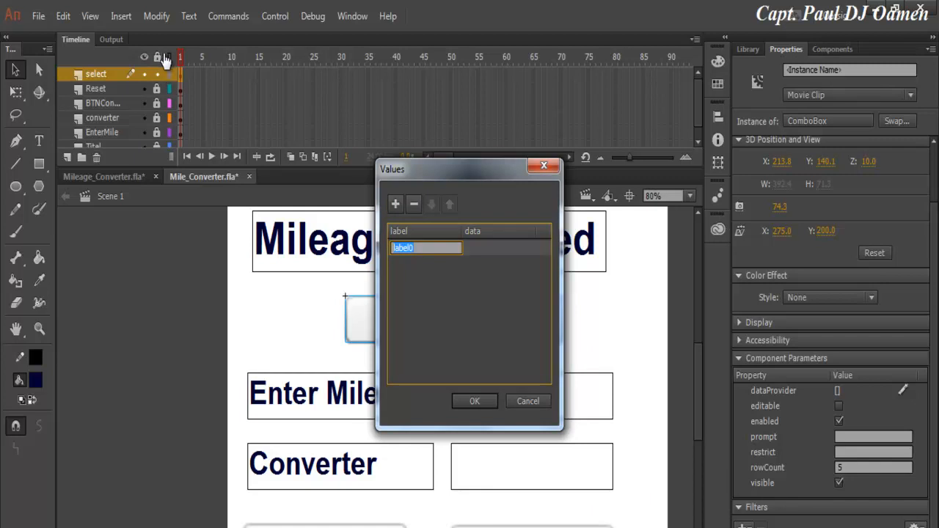
{"action": "type", "text": "Ki"}
{"action": "key", "text": "BackSpace"}
{"action": "key", "text": "BackSpace"}
{"action": "type", "text": "Mile to Kilometers"}
{"action": "key", "text": "alt+Tab"}
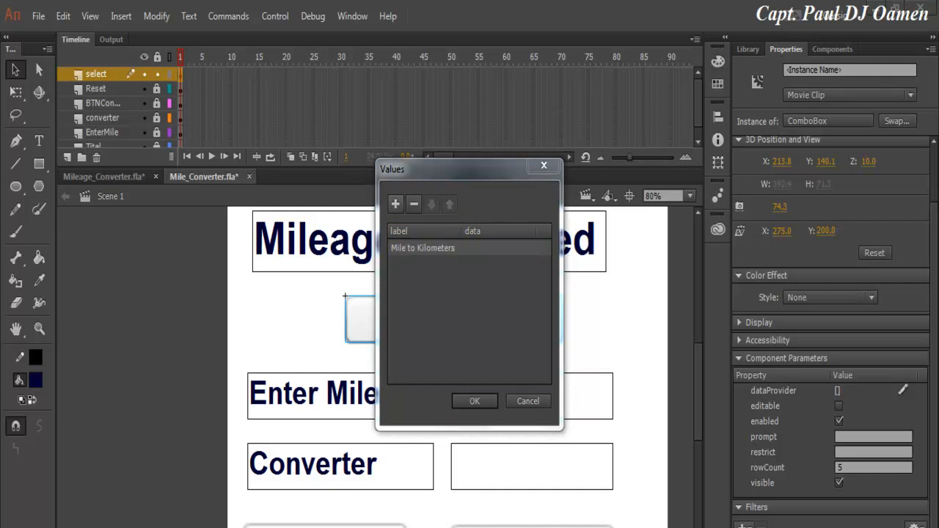
Add entries 'Kilometers to Miles' and 'Miles to Nautical Miles', capitalising the final Miles.
{"action": "left_click", "coordinate": [396, 205]}
{"action": "left_click", "coordinate": [403, 263]}
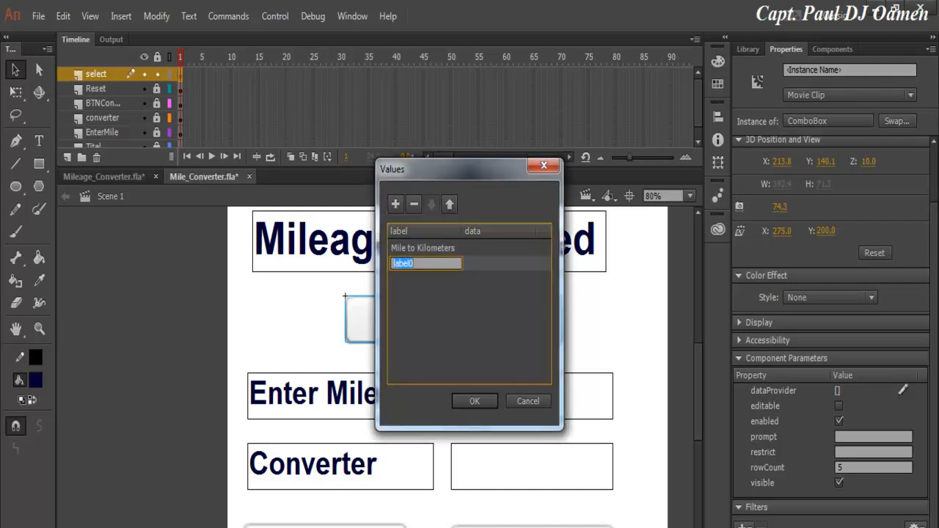
{"action": "type", "text": "Kilometers to Miles"}
{"action": "left_click", "coordinate": [395, 204]}
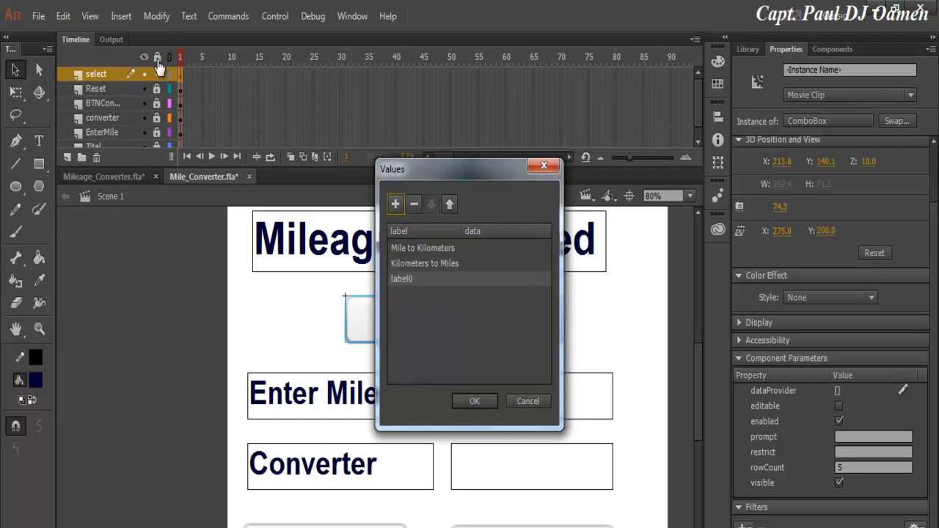
{"action": "left_click", "coordinate": [425, 279]}
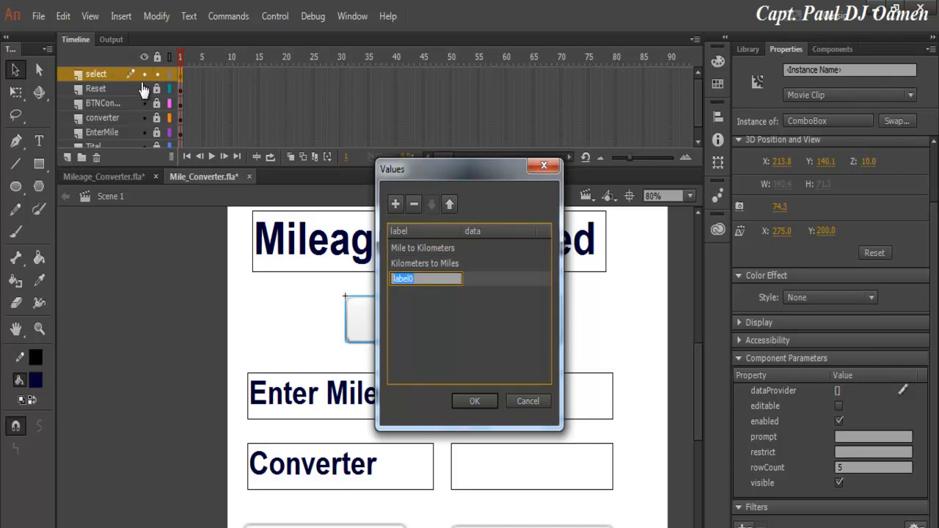
{"action": "type", "text": "Mil"}
{"action": "type", "text": "es to"}
{"action": "type", "text": " N"}
{"action": "type", "text": "autic"}
{"action": "type", "text": "al"}
{"action": "type", "text": " miles"}
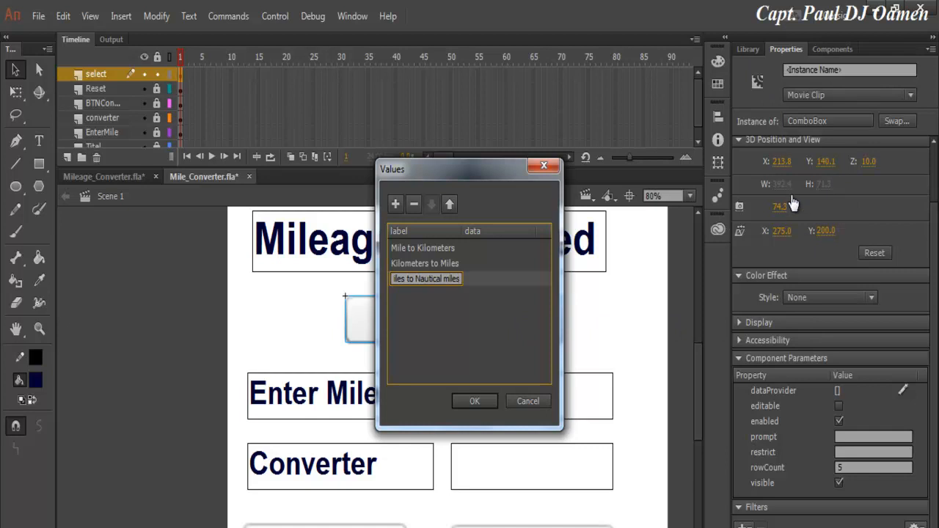
{"action": "key", "text": "Left"}
{"action": "key", "text": "Left"}
{"action": "key", "text": "Left"}
{"action": "key", "text": "Left"}
{"action": "key", "text": "BackSpace"}
{"action": "type", "text": "M"}
Correct the first label to 'Miles to Kilometers' and confirm the three values.
{"action": "left_click", "coordinate": [455, 248]}
{"action": "left_click", "coordinate": [423, 248]}
{"action": "type", "text": "s"}
{"action": "key", "text": "Return"}
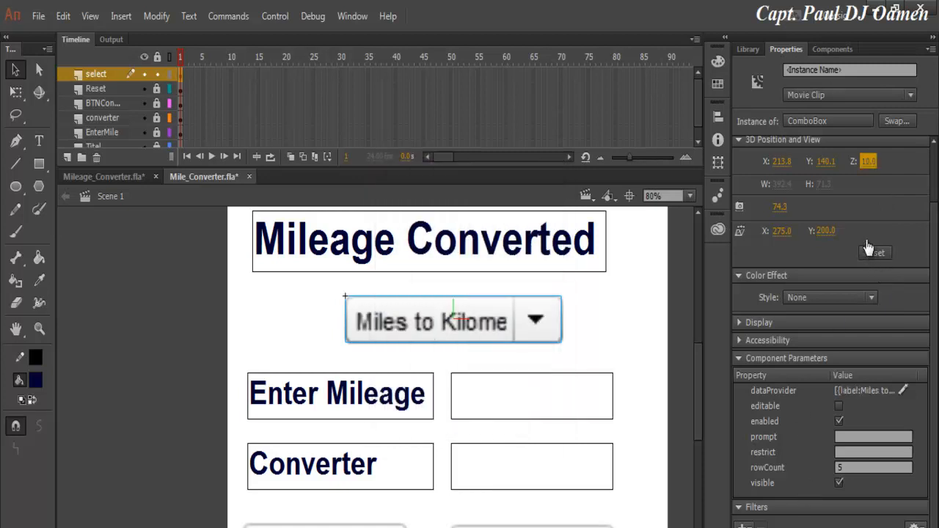
{"action": "left_click", "coordinate": [276, 17]}
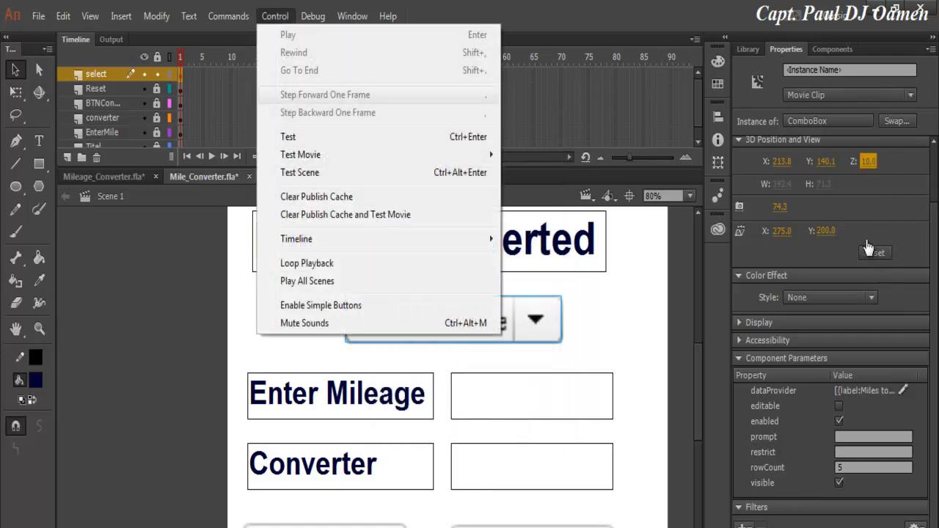
Test the scene, choose Kilometers to Miles, Miles to Nautical Miles, then Miles to Kilometers, and close the preview.
{"action": "left_click", "coordinate": [316, 172]}
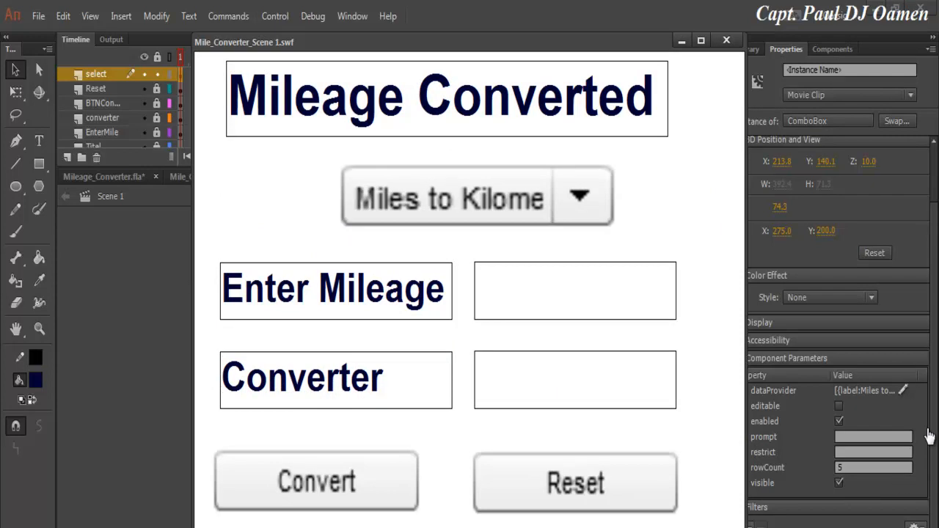
{"action": "left_click", "coordinate": [580, 196]}
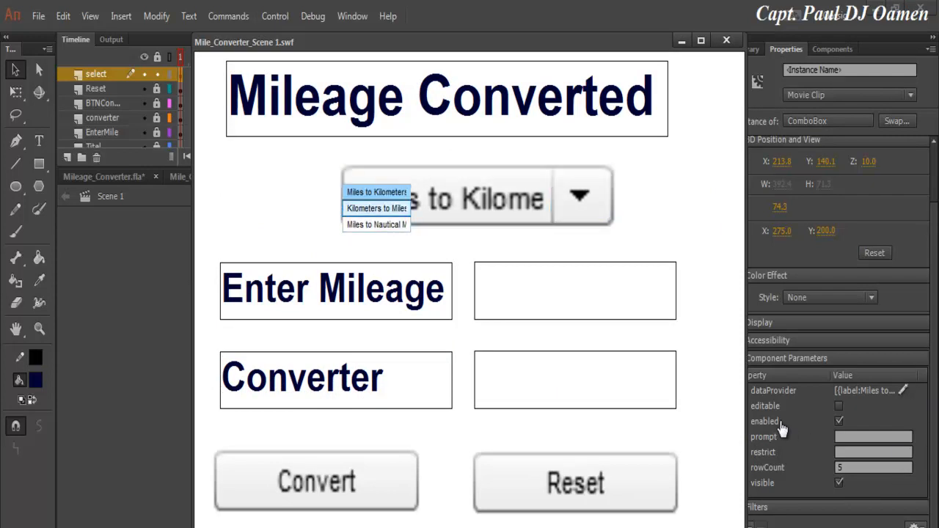
{"action": "left_click", "coordinate": [376, 209]}
{"action": "left_click", "coordinate": [579, 196]}
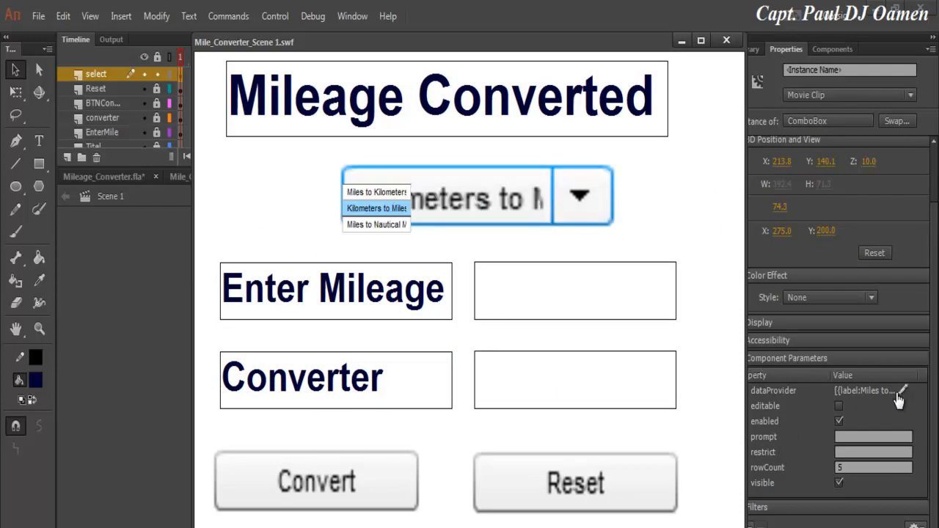
{"action": "left_click", "coordinate": [376, 225]}
{"action": "left_click", "coordinate": [579, 196]}
{"action": "left_click", "coordinate": [376, 192]}
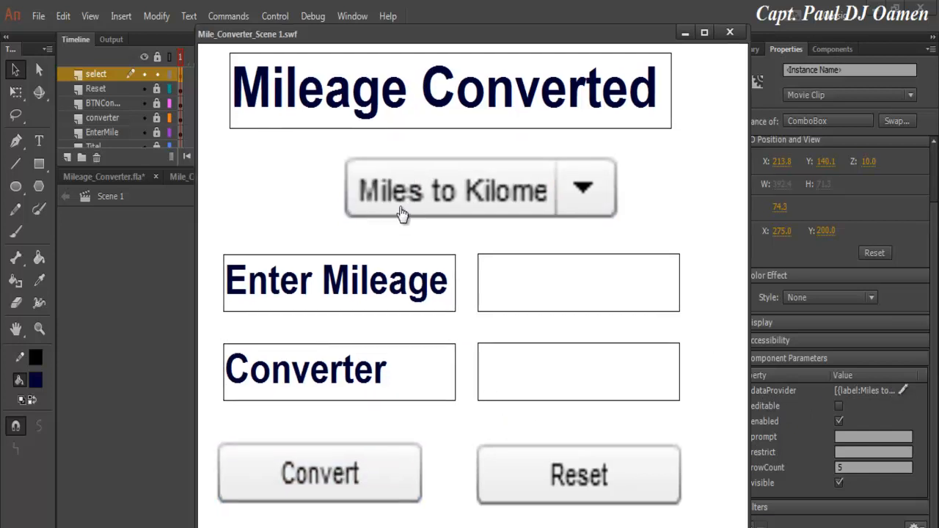
{"action": "key", "text": "ctrl+w"}
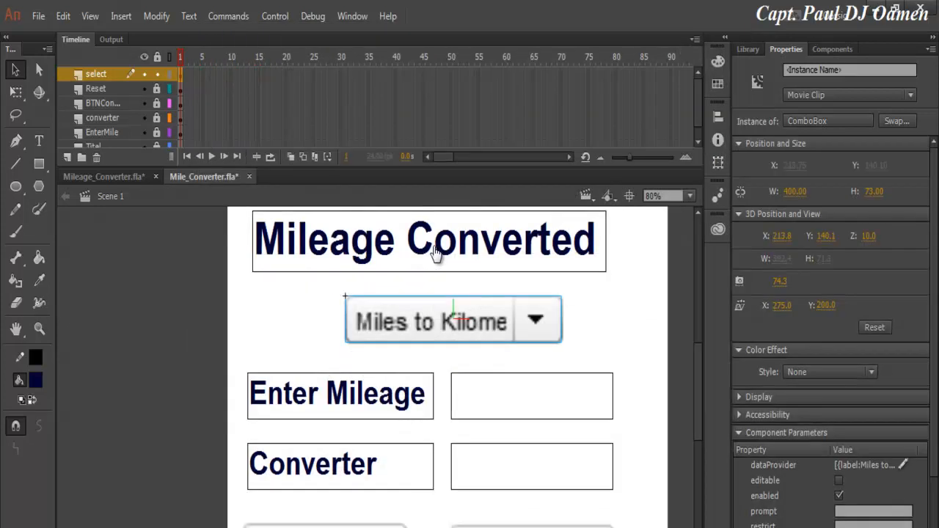
Deselect the dropdown, unlock all layers and select the Convert button on the stage.
{"action": "scroll", "coordinate": [435, 253], "scroll_direction": "down", "scroll_amount": 2}
{"action": "scroll", "coordinate": [435, 254], "scroll_direction": "up", "scroll_amount": 1}
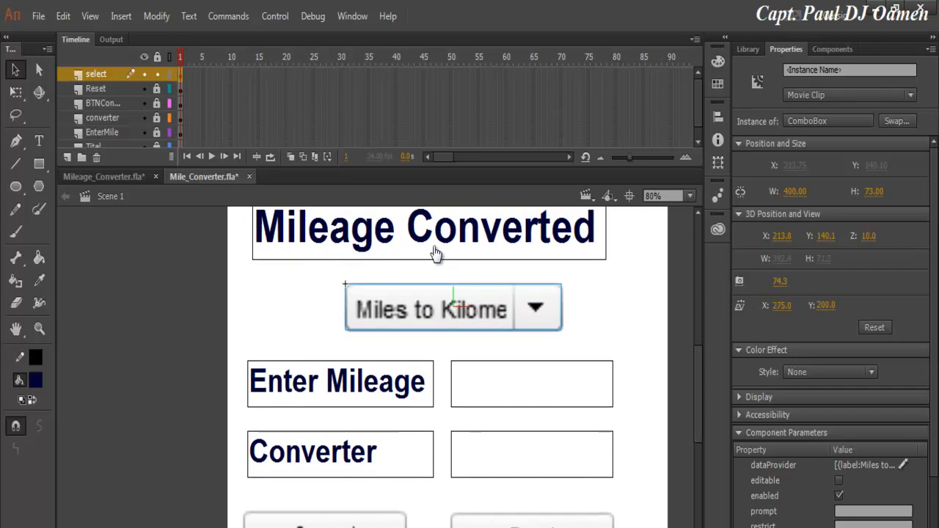
{"action": "left_click", "coordinate": [435, 253]}
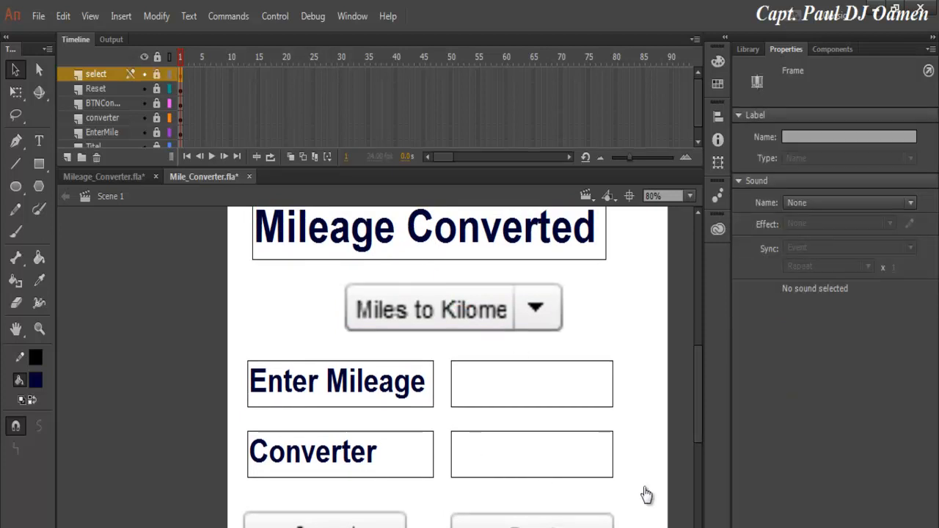
{"action": "scroll", "coordinate": [646, 496], "scroll_direction": "down", "scroll_amount": 3}
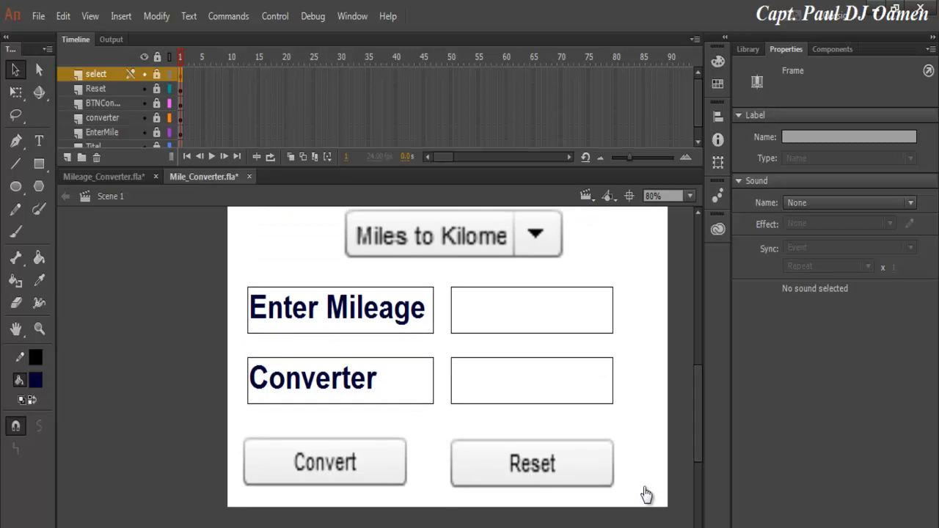
{"action": "left_click", "coordinate": [646, 495]}
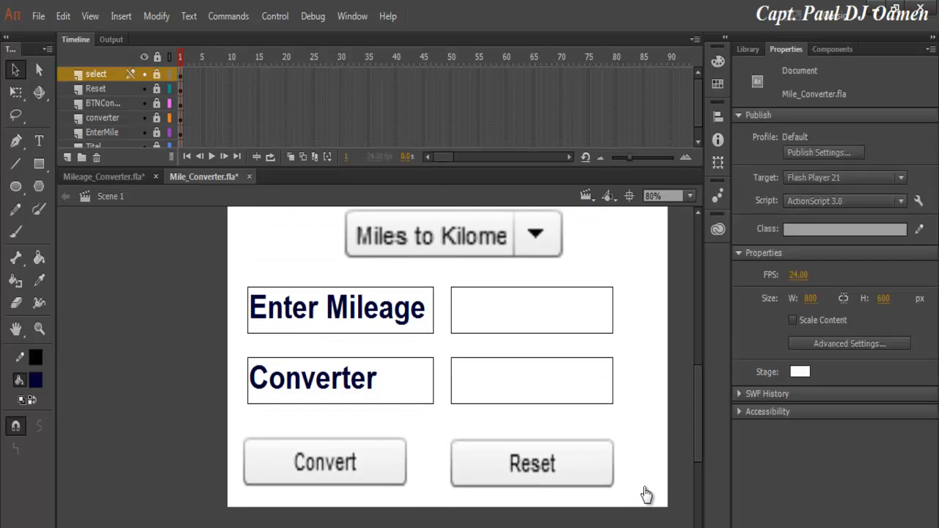
{"action": "left_click", "coordinate": [157, 57]}
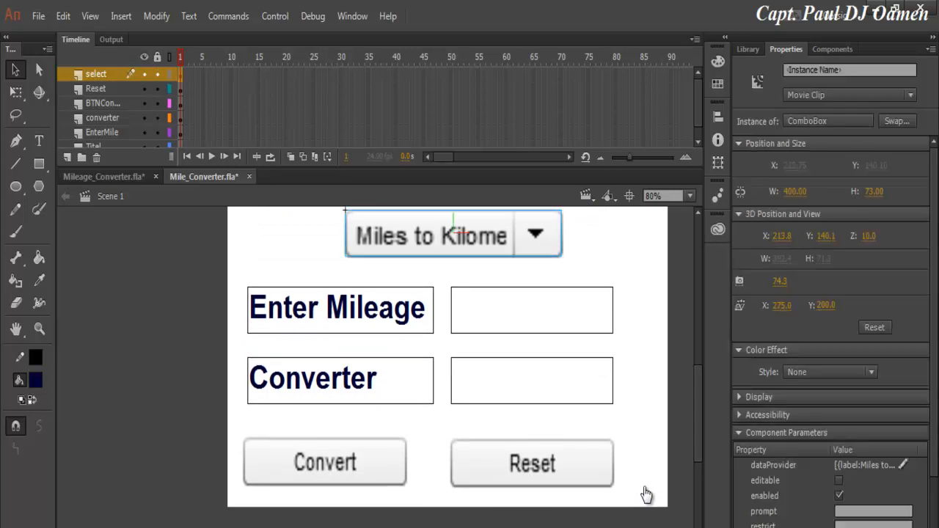
{"action": "left_click", "coordinate": [325, 463]}
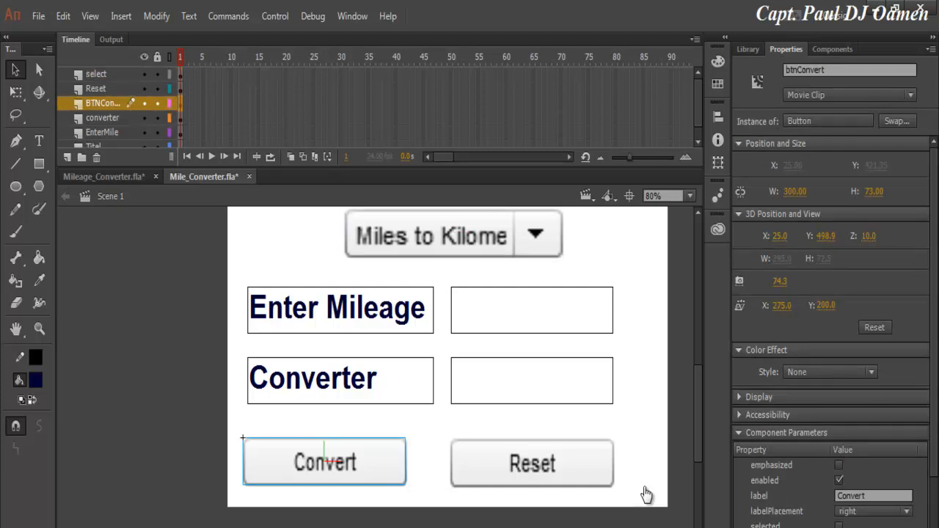
Lock all layers except BTNConvert and select its first frame.
{"action": "left_click", "coordinate": [157, 57]}
{"action": "left_click", "coordinate": [157, 104]}
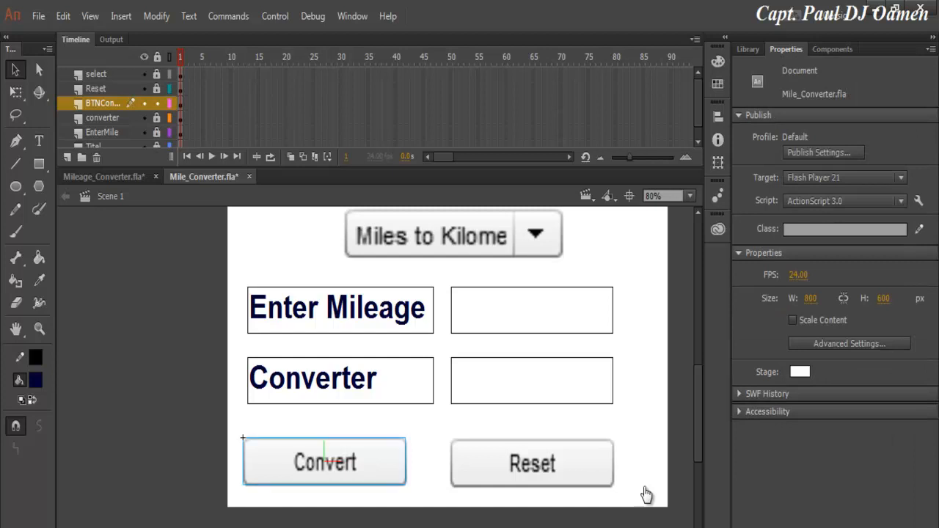
{"action": "left_click", "coordinate": [181, 103]}
{"action": "right_click", "coordinate": [181, 103]}
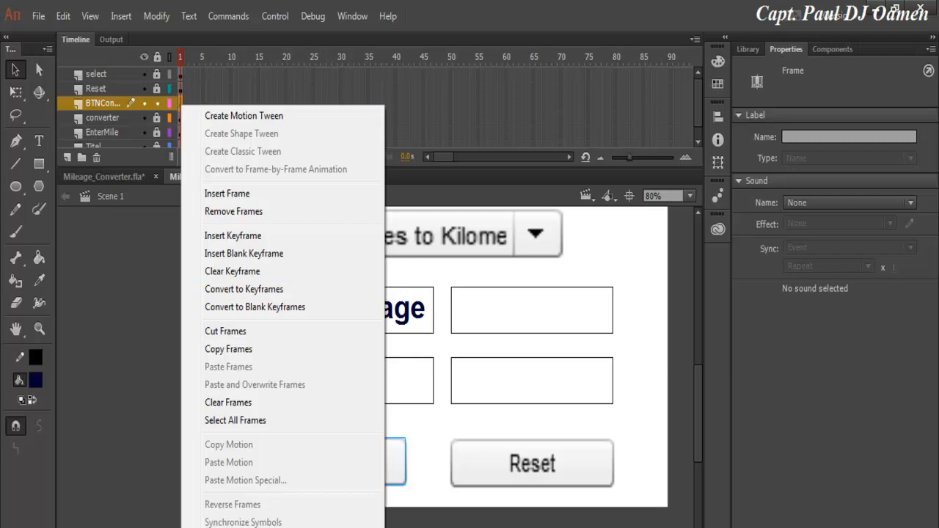
{"action": "left_click", "coordinate": [352, 16]}
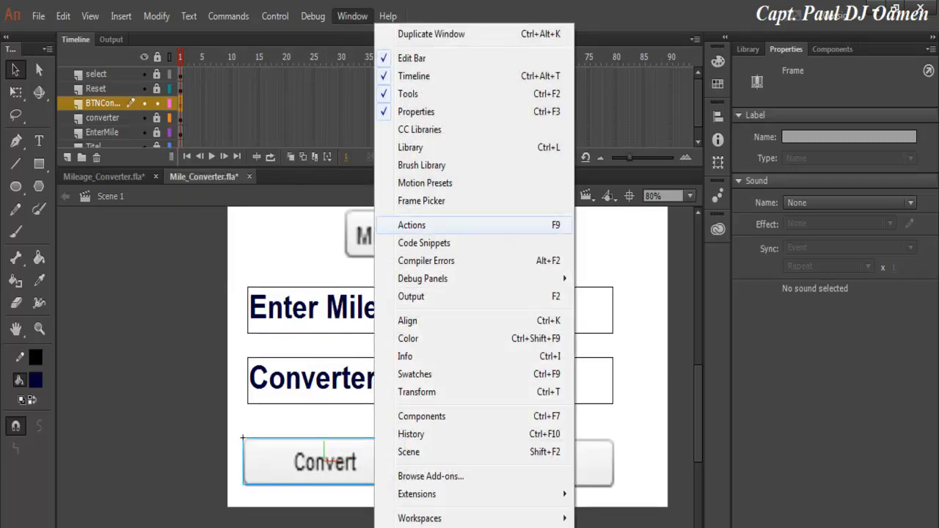
Insert the ActionScript Event Handlers 'Mouse Click Event' snippet into the BTNConvert frame script.
{"action": "left_click", "coordinate": [411, 225]}
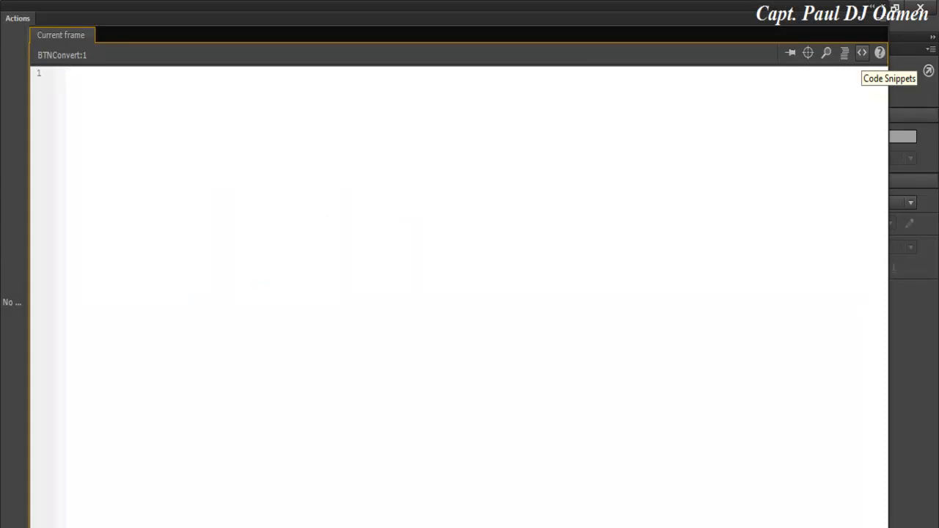
{"action": "left_click", "coordinate": [862, 52]}
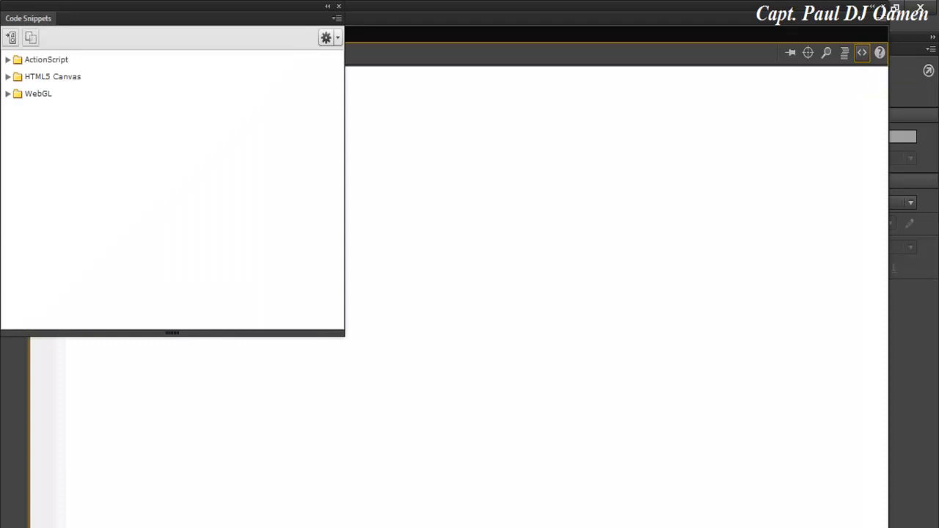
{"action": "left_click_drag", "start_coordinate": [70, 6], "coordinate": [246, 37]}
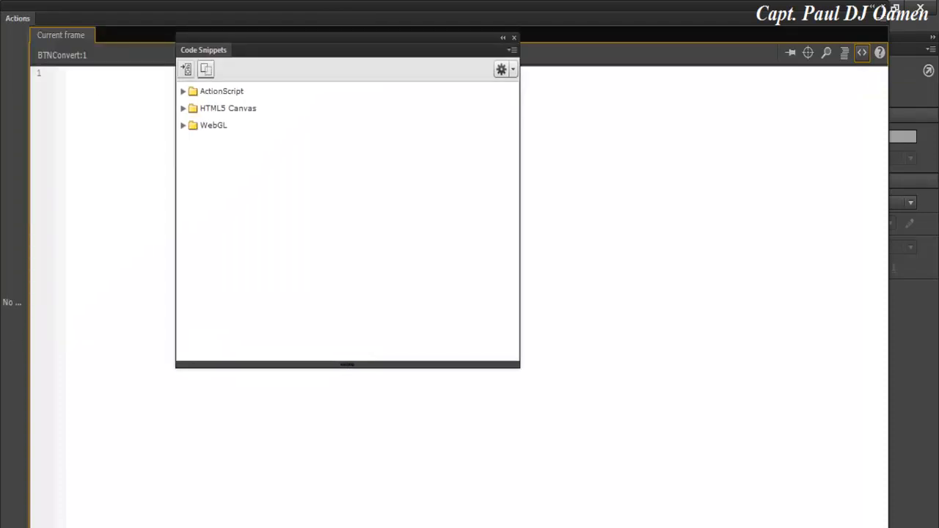
{"action": "left_click", "coordinate": [183, 91]}
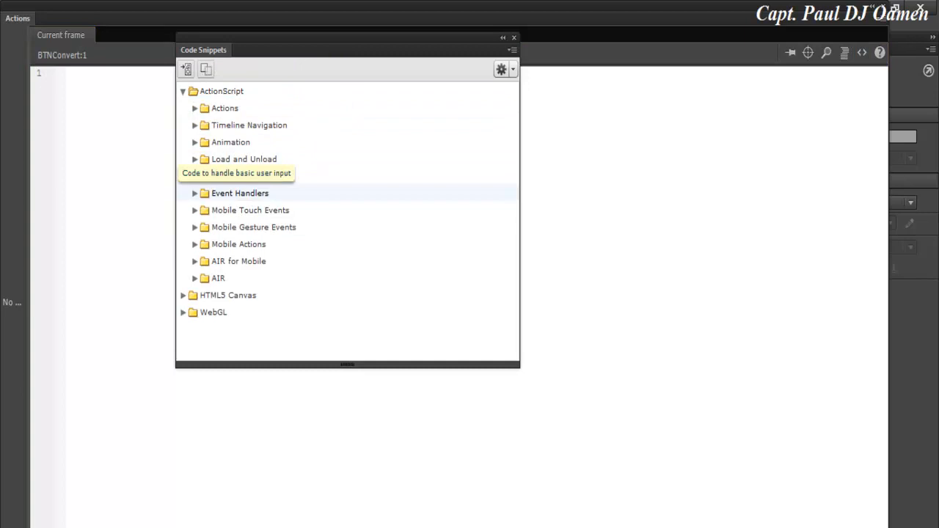
{"action": "left_click", "coordinate": [195, 193]}
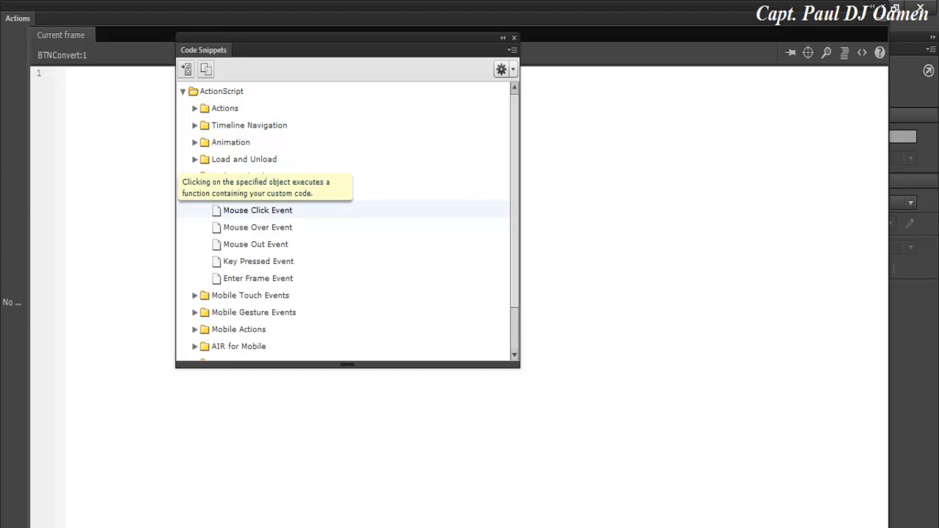
{"action": "double_click", "coordinate": [258, 209]}
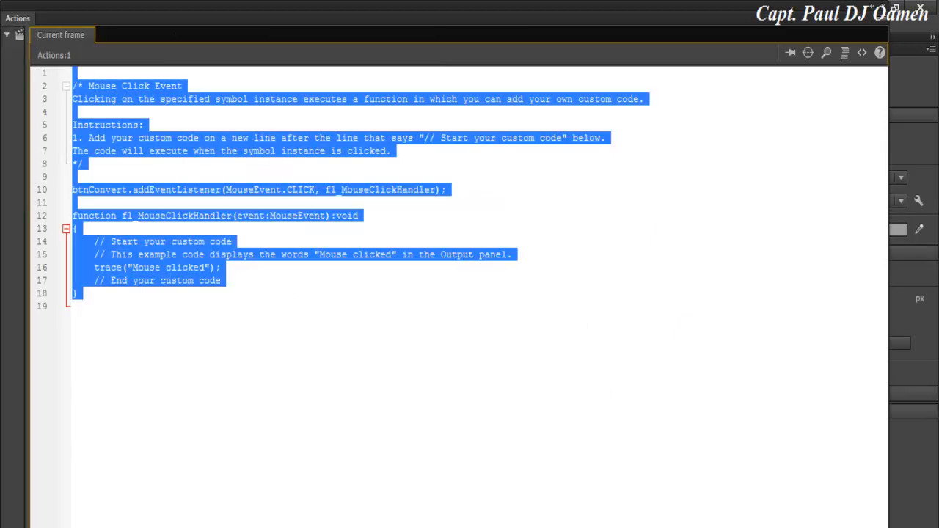
Delete the snippet's comment block and sample trace code, leaving fl_MouseClickHandler empty, then close the script.
{"action": "left_click_drag", "start_coordinate": [72, 86], "coordinate": [88, 164]}
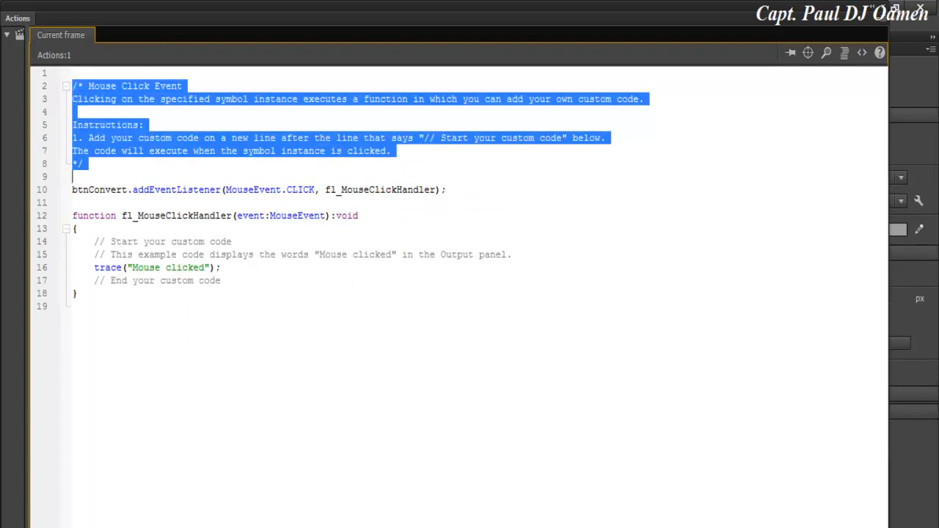
{"action": "key", "text": "Delete"}
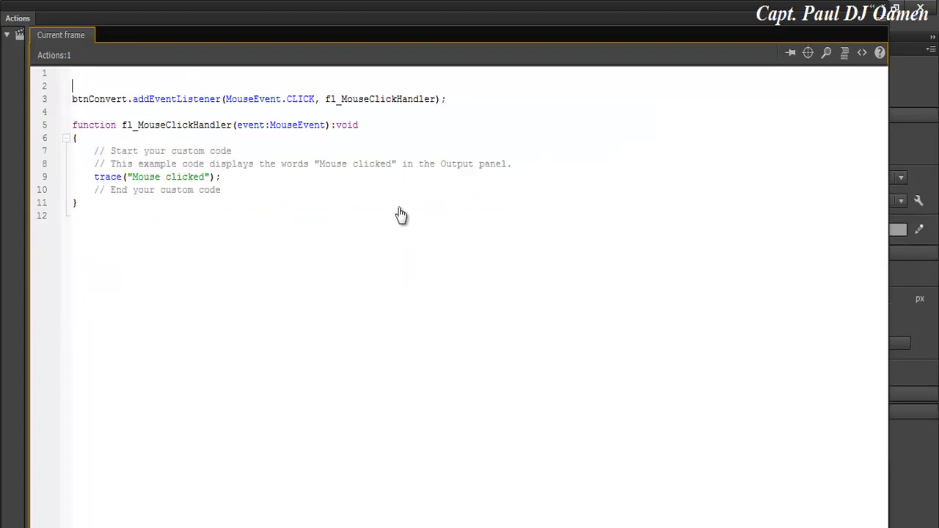
{"action": "left_click_drag", "start_coordinate": [222, 190], "coordinate": [95, 164]}
{"action": "key", "text": "shift+Up"}
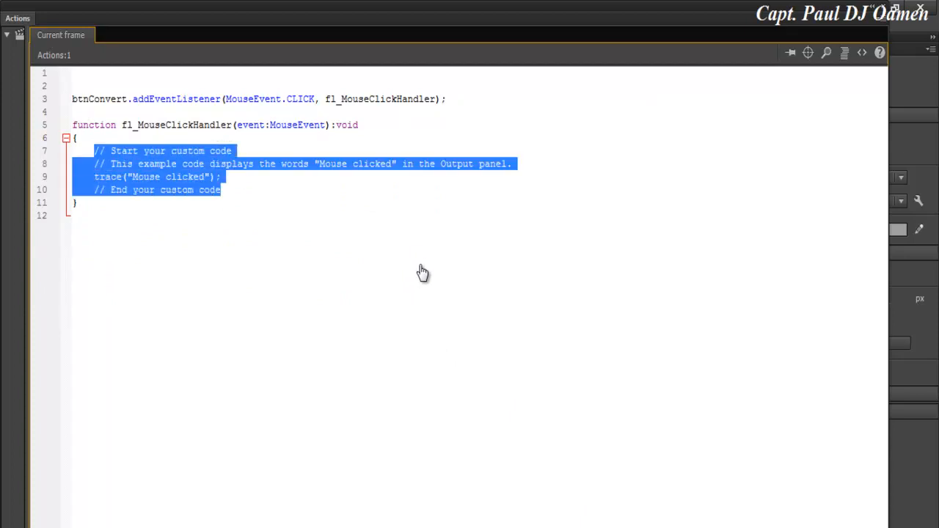
{"action": "key", "text": "Delete"}
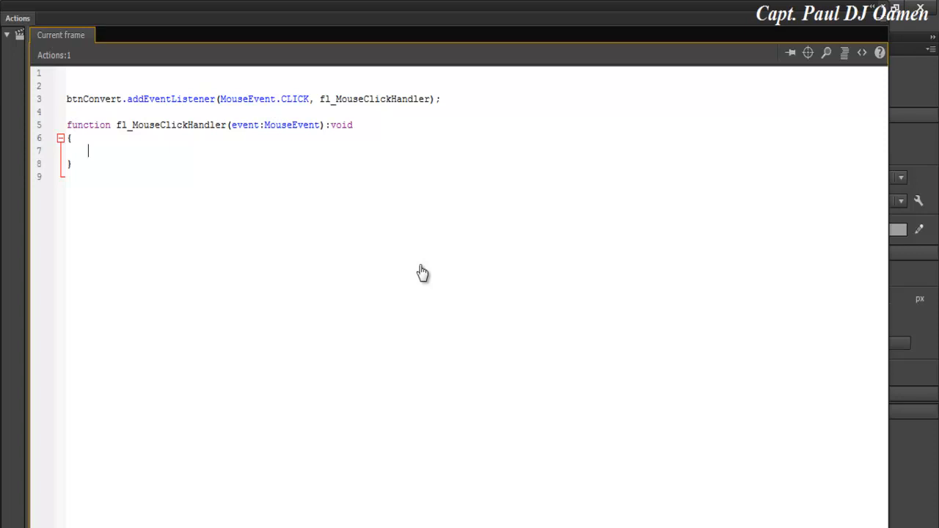
{"action": "left_click", "coordinate": [883, 7]}
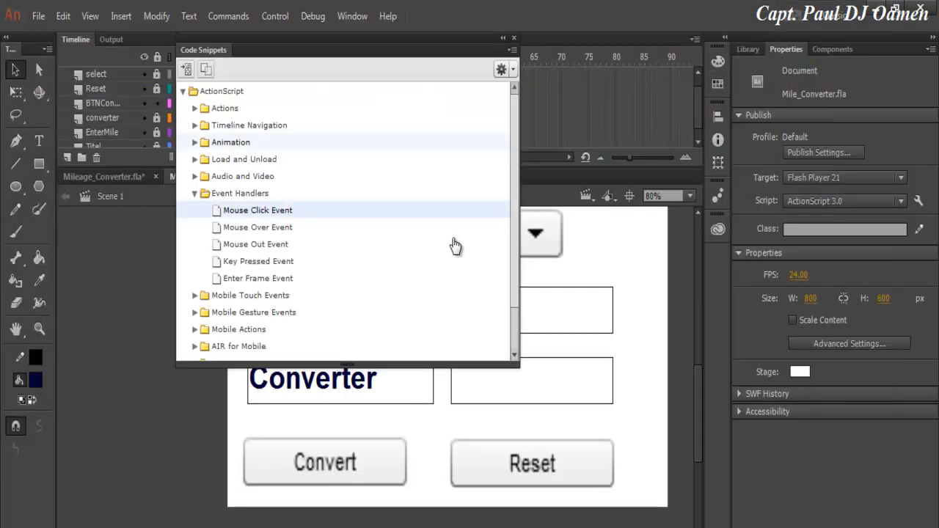
Unlock all layers and select the conversion ComboBox on the stage.
{"action": "left_click", "coordinate": [514, 39]}
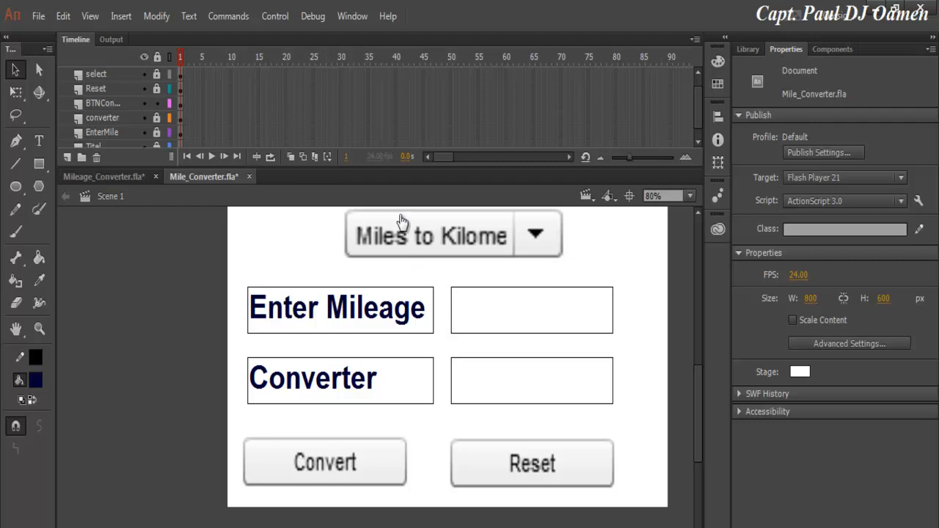
{"action": "left_click", "coordinate": [157, 56]}
{"action": "left_click", "coordinate": [440, 241]}
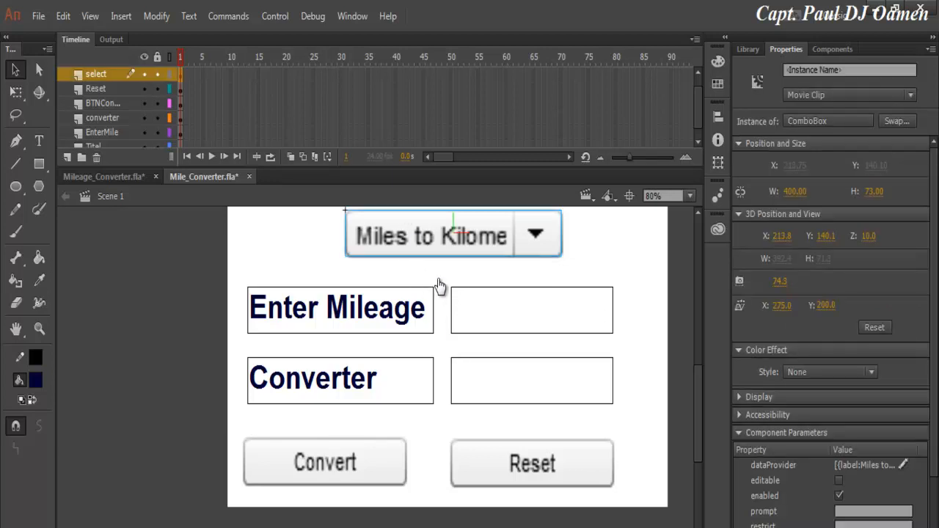
Set the ComboBox's instance name to selector.
{"action": "left_click", "coordinate": [829, 71]}
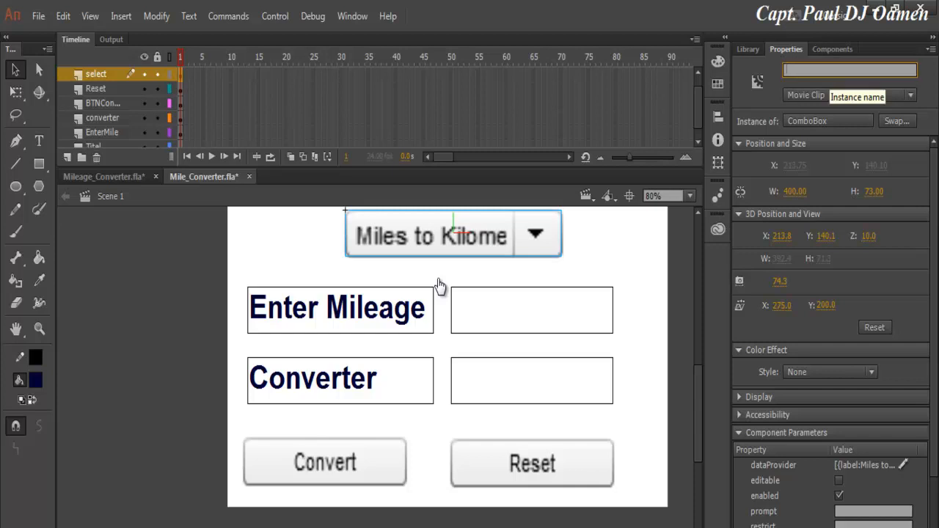
{"action": "type", "text": "select"}
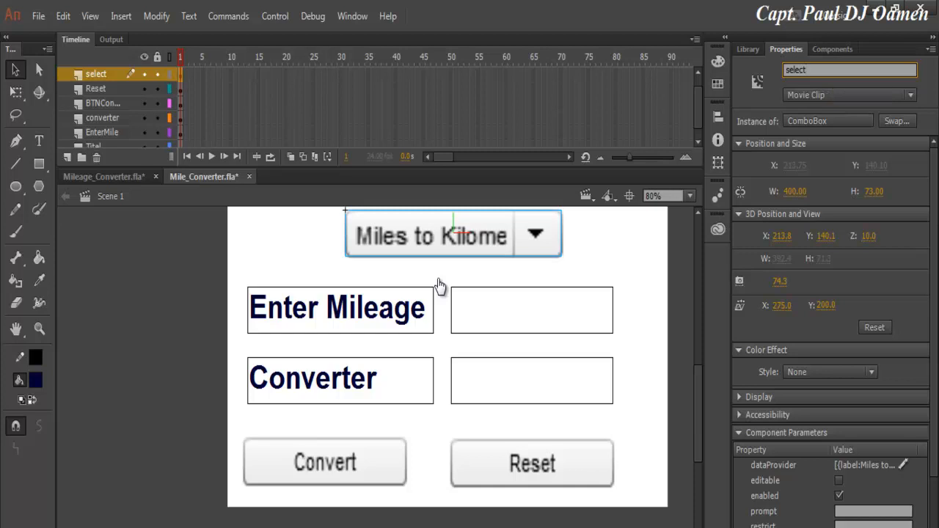
{"action": "key", "text": "Return"}
{"action": "key", "text": "Left"}
{"action": "key", "text": "End"}
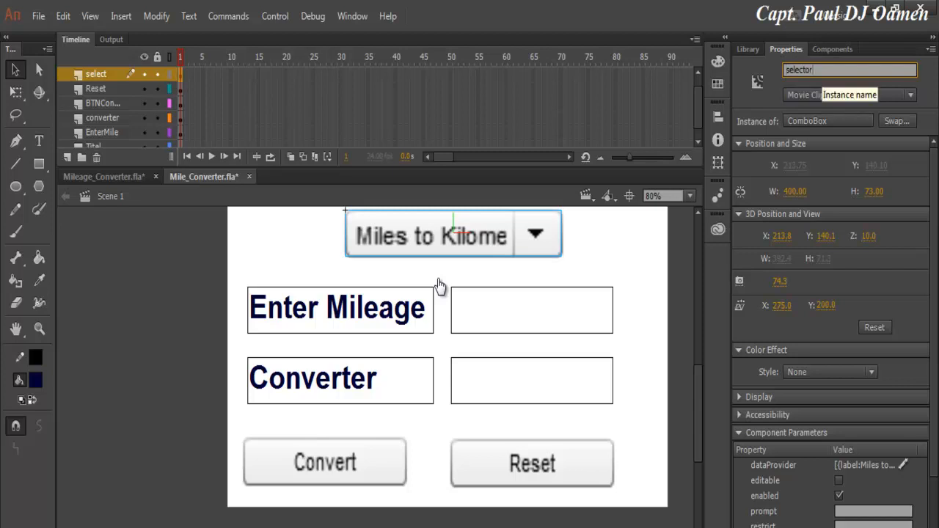
{"action": "key", "text": "Return"}
{"action": "left_click", "coordinate": [832, 70]}
{"action": "key", "text": "Return"}
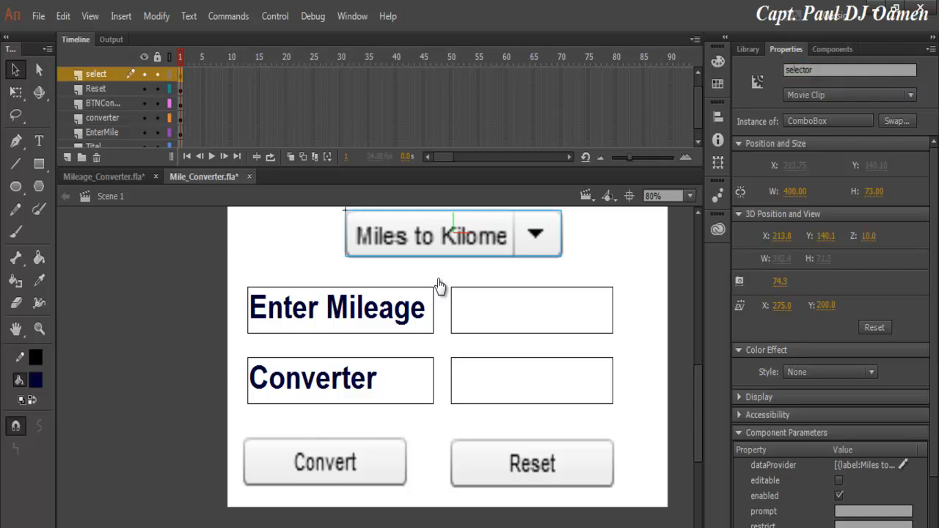
{"action": "left_click", "coordinate": [181, 104]}
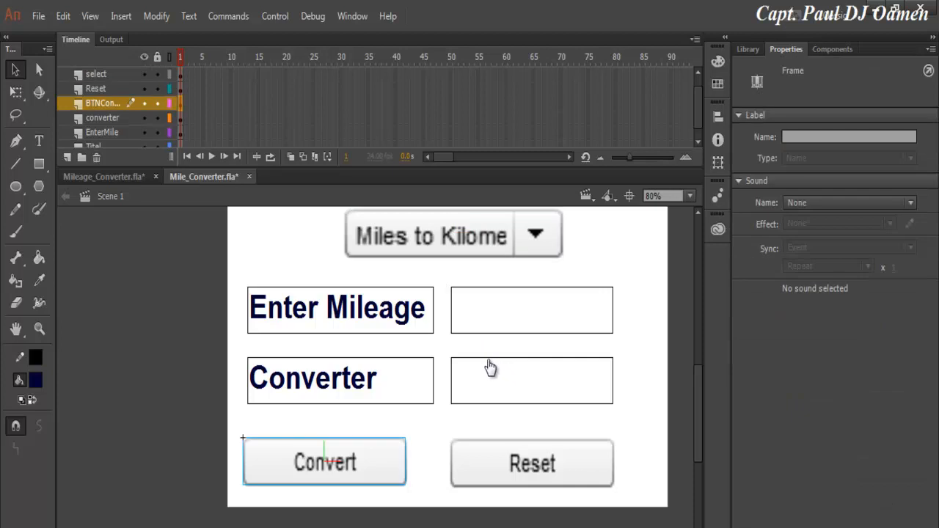
Reopen the BTNConvert frame script and insert another Mouse Click Event snippet.
{"action": "right_click", "coordinate": [179, 107]}
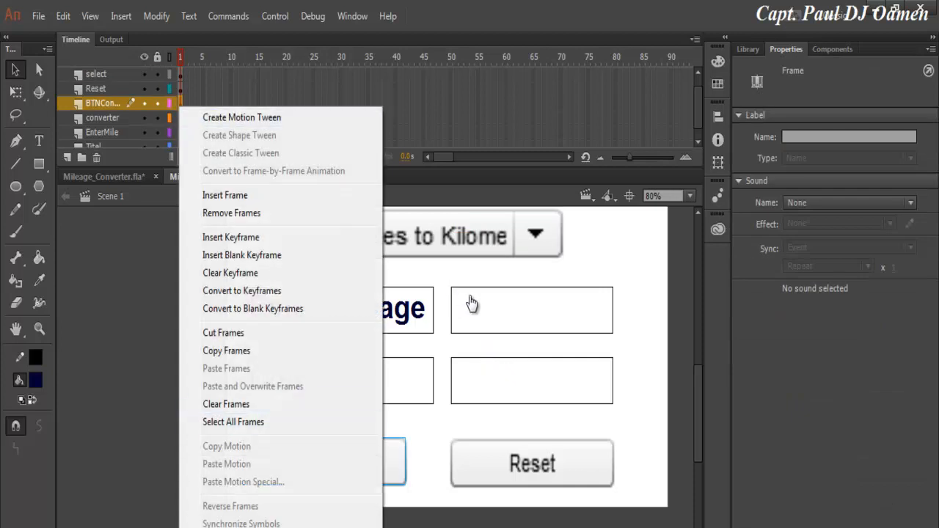
{"action": "key", "text": "F9"}
{"action": "left_click", "coordinate": [863, 53]}
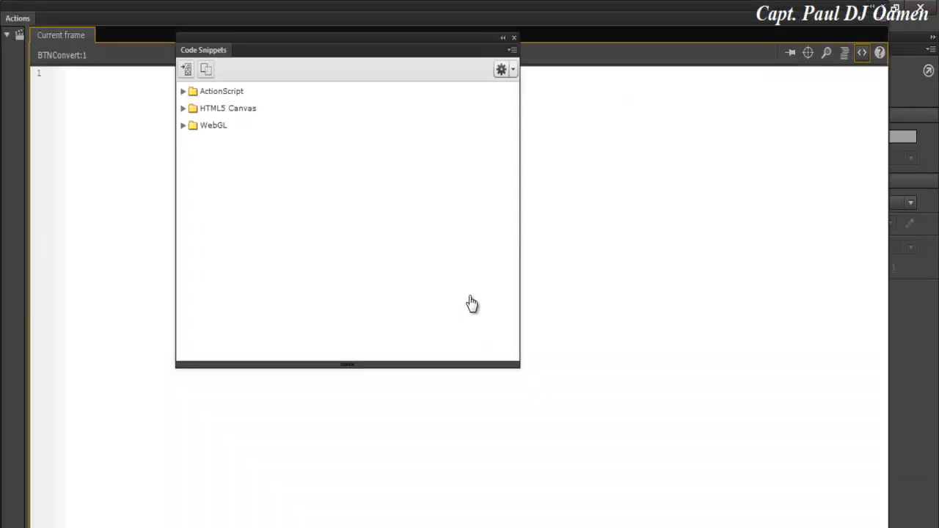
{"action": "left_click", "coordinate": [184, 91]}
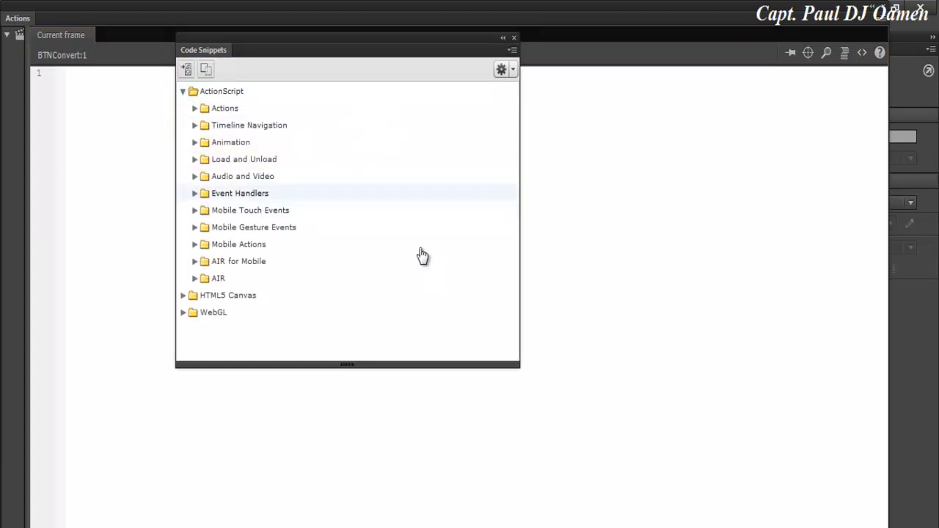
{"action": "left_click", "coordinate": [194, 194]}
{"action": "double_click", "coordinate": [257, 210]}
Delete the duplicate snippet code, leaving only the empty fl_MouseClickHandler.
{"action": "left_click", "coordinate": [419, 286]}
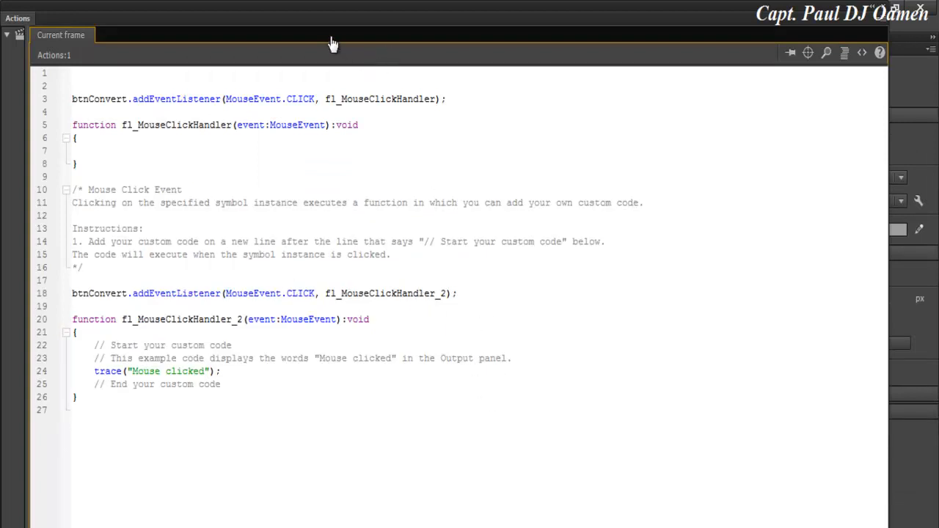
{"action": "key", "text": "ctrl+End"}
{"action": "key", "text": "shift+Up"}
{"action": "key", "text": "shift+Up"}
{"action": "key", "text": "shift+Up"}
{"action": "key", "text": "shift+Up"}
{"action": "key", "text": "shift+Up"}
{"action": "key", "text": "shift+Up"}
{"action": "key", "text": "shift+Up"}
{"action": "key", "text": "shift+Up"}
{"action": "key", "text": "shift+Up"}
{"action": "key", "text": "shift+Up"}
{"action": "key", "text": "shift+Up"}
{"action": "key", "text": "shift+Up"}
{"action": "key", "text": "shift+Up"}
{"action": "key", "text": "shift+Up"}
{"action": "key", "text": "shift+Up"}
{"action": "key", "text": "shift+Up"}
{"action": "key", "text": "shift+Up"}
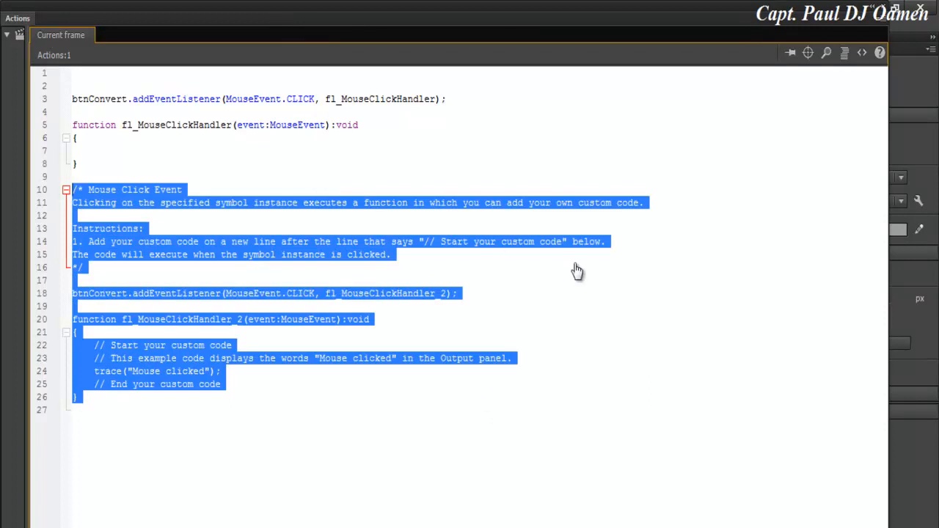
{"action": "key", "text": "Delete"}
{"action": "key", "text": "Up"}
{"action": "key", "text": "Up"}
{"action": "key", "text": "Up"}
{"action": "key", "text": "Tab"}
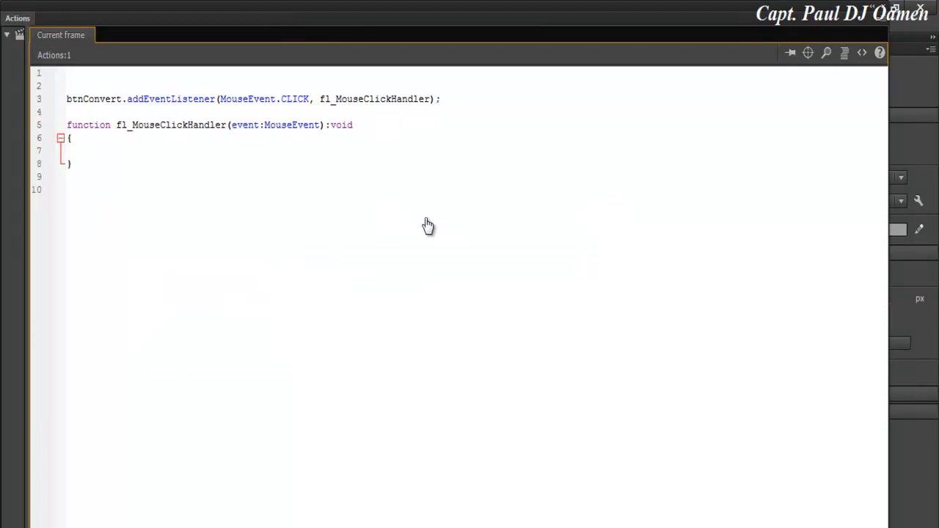
Write if (selector.text == "Miles to Kilometers") { in the handler and add a blank line at the script top.
{"action": "type", "text": "if (selector"}
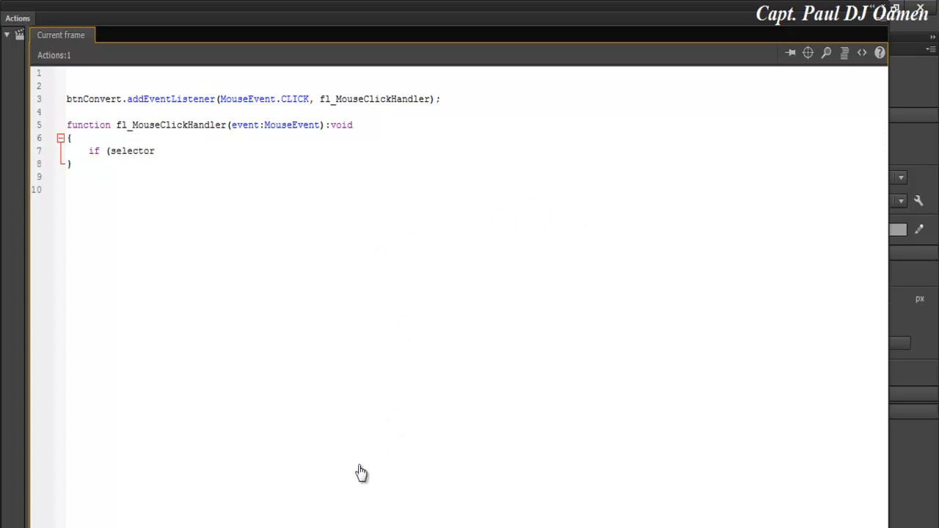
{"action": "type", "text": ".text == \"Miles "}
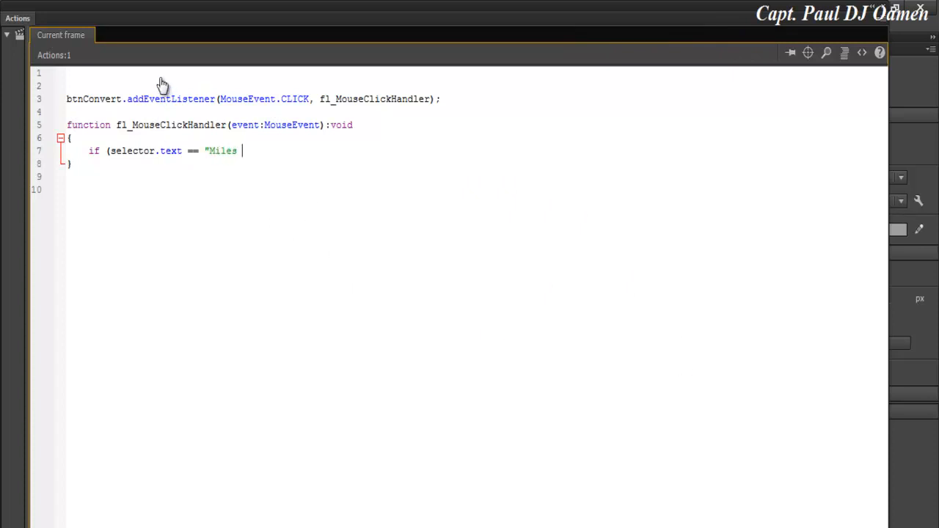
{"action": "type", "text": "to Ki"}
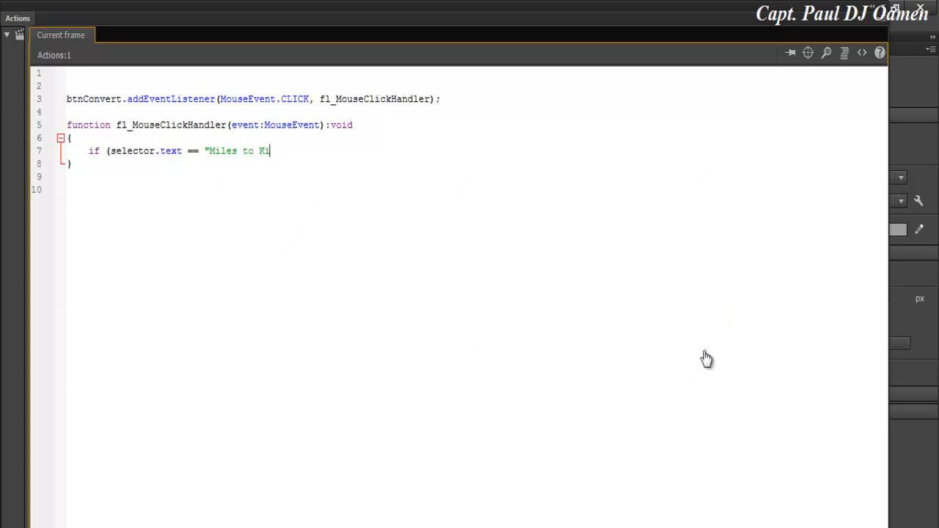
{"action": "type", "text": "lo"}
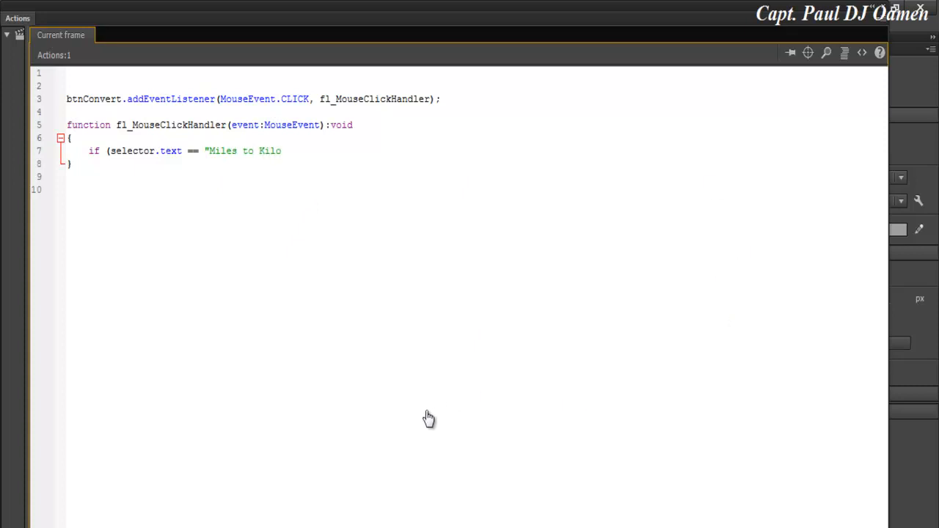
{"action": "type", "text": "meters"}
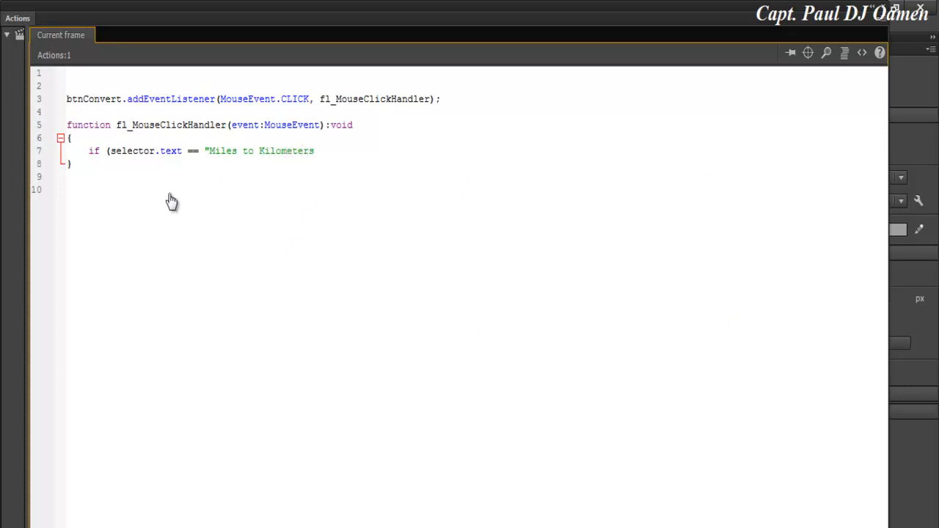
{"action": "type", "text": "\")"}
{"action": "key", "text": "Return"}
{"action": "type", "text": "{"}
{"action": "key", "text": "Return"}
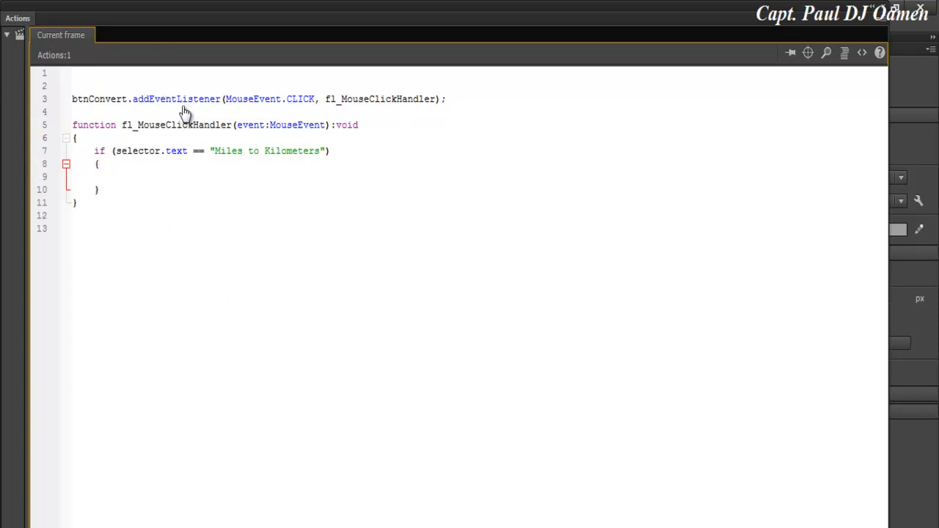
{"action": "left_click", "coordinate": [183, 89]}
{"action": "key", "text": "Return"}
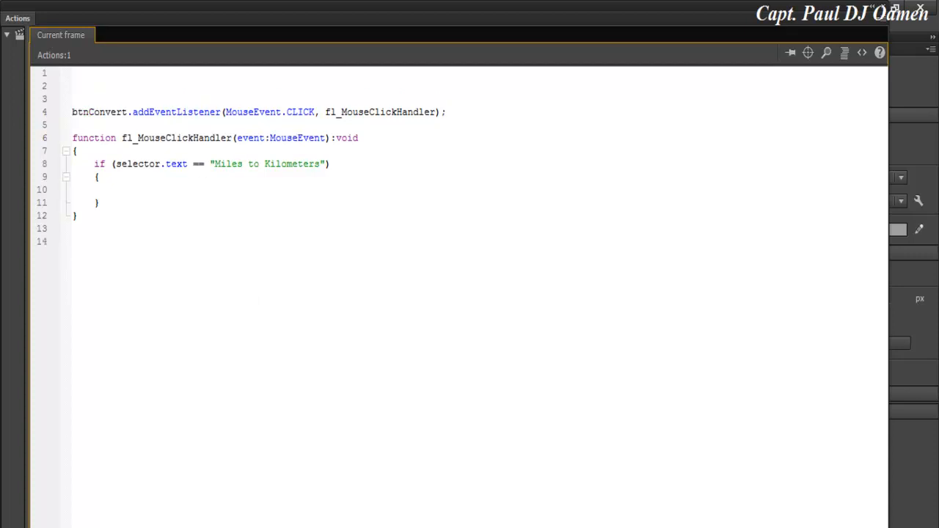
Declare the constants var kilometer = 0.62137; and var nm = 1.15078;.
{"action": "type", "text": "var kilometer = 0.6"}
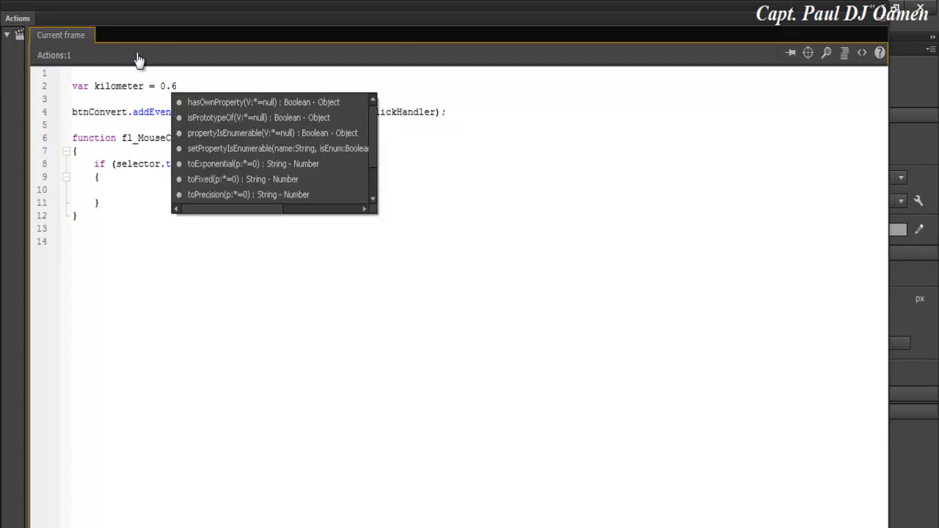
{"action": "type", "text": "2137;"}
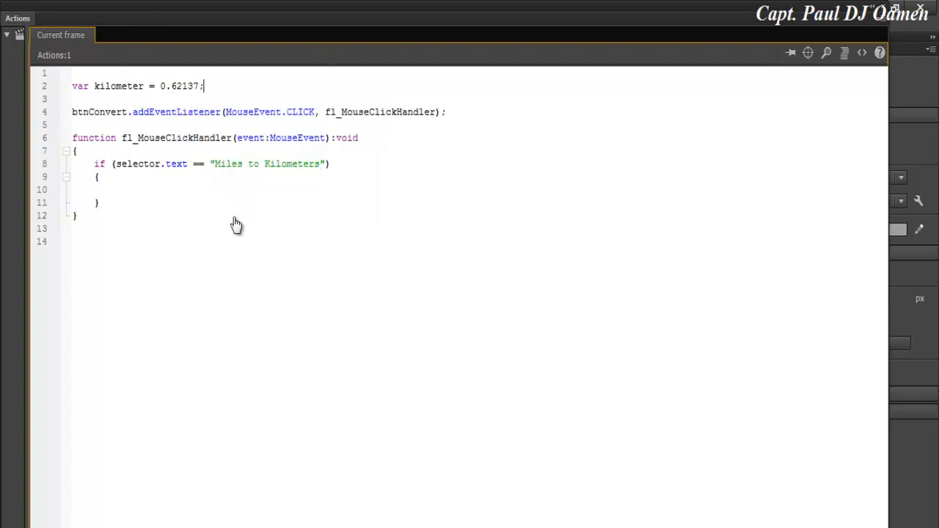
{"action": "key", "text": "Return"}
{"action": "type", "text": "var nm = 1.1"}
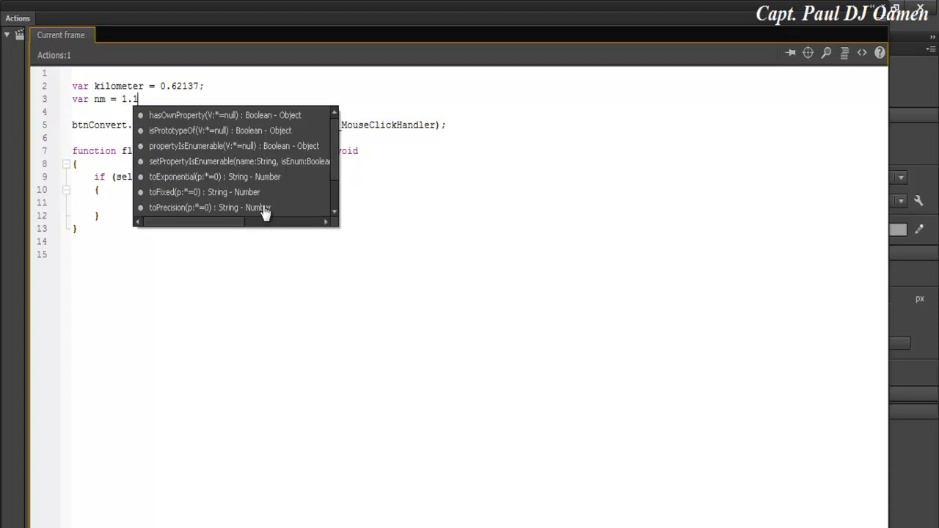
{"action": "type", "text": "5078;"}
{"action": "key", "text": "Return"}
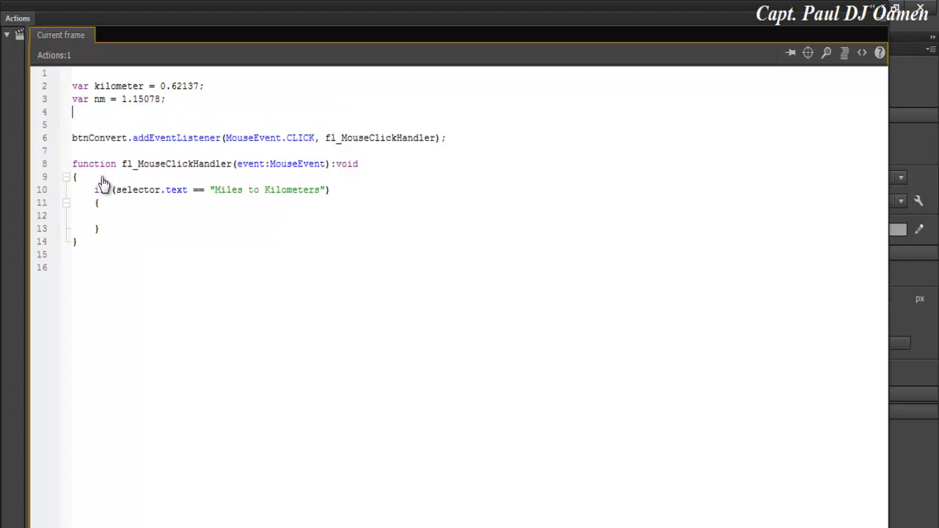
{"action": "key", "text": "Return"}
Declare var mile : Number; on a single line.
{"action": "type", "text": "var"}
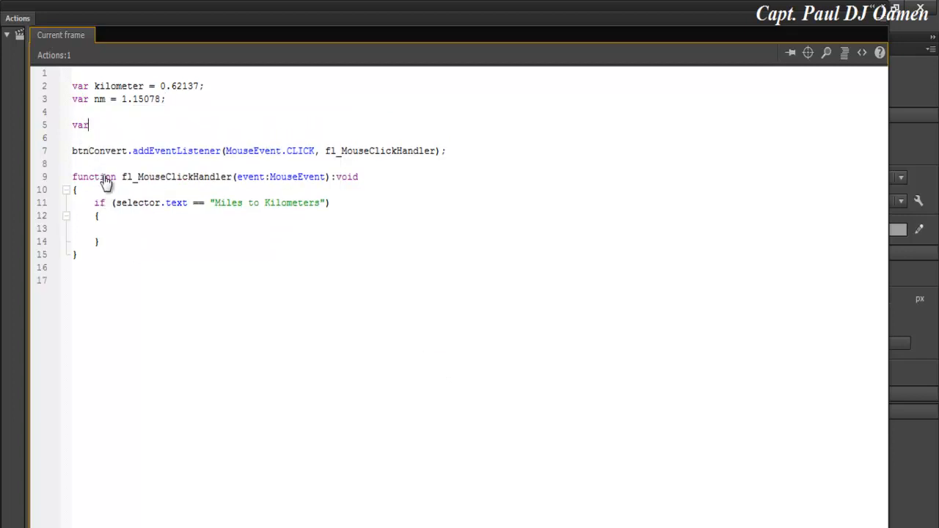
{"action": "type", "text": " mile"}
{"action": "key", "text": "Return"}
{"action": "type", "text": ": N"}
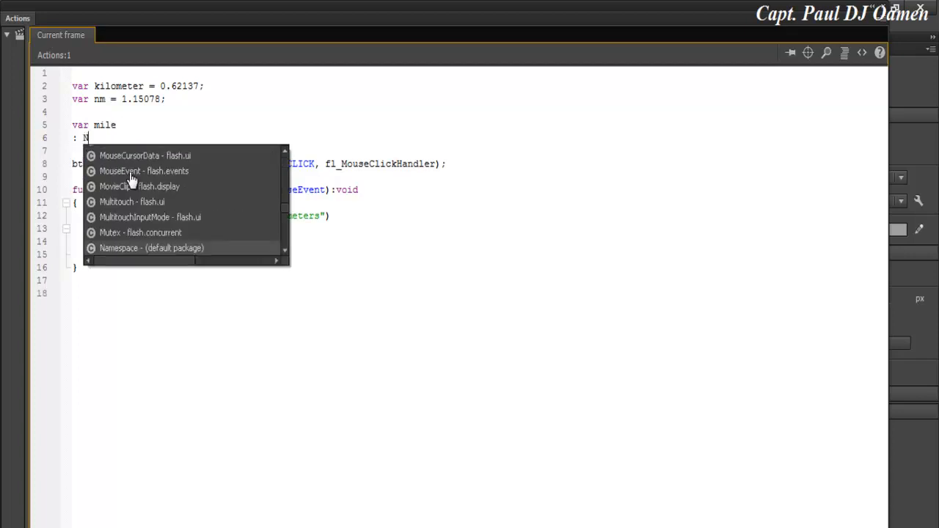
{"action": "type", "text": "umber;"}
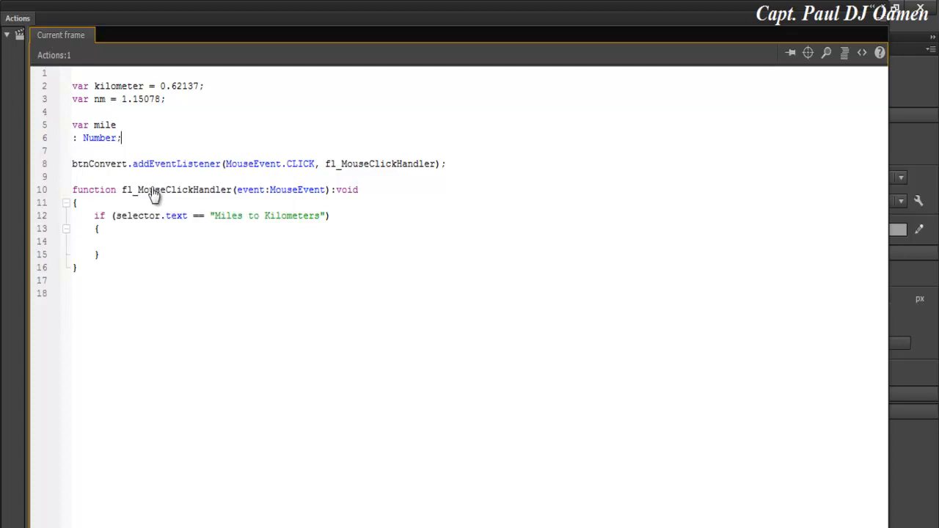
{"action": "key", "text": "Return"}
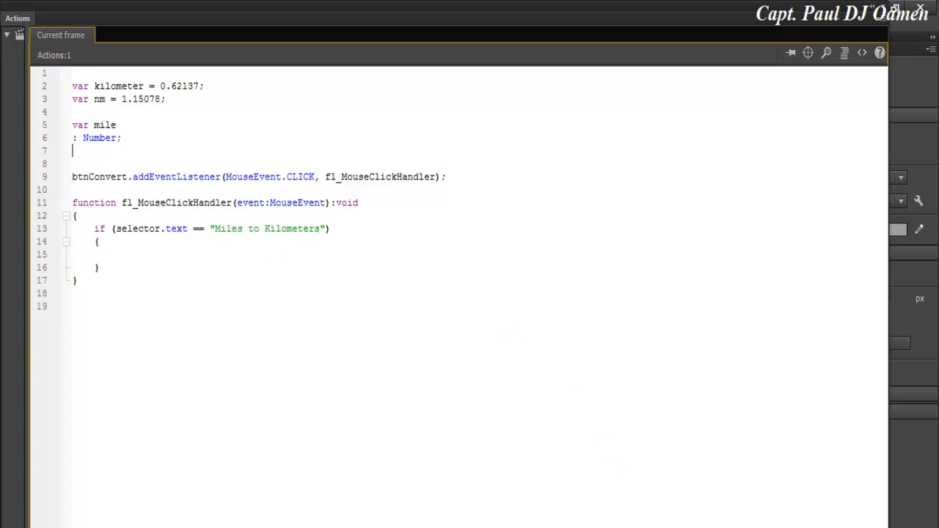
{"action": "key", "text": "Up"}
{"action": "key", "text": "Up"}
{"action": "key", "text": "Up"}
{"action": "key", "text": "Down"}
{"action": "key", "text": "Delete"}
Duplicate the mile declaration twice and type parseInt(); in the if block.
{"action": "key", "text": "shift+Left"}
{"action": "key", "text": "shift+Left"}
{"action": "key", "text": "shift+Left"}
{"action": "key", "text": "shift+Left"}
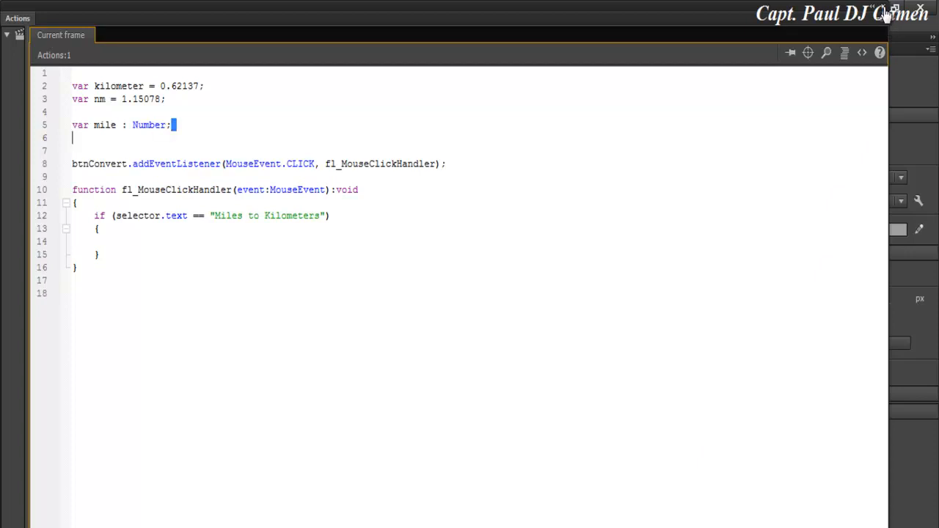
{"action": "key", "text": "shift+Home"}
{"action": "key", "text": "ctrl+c"}
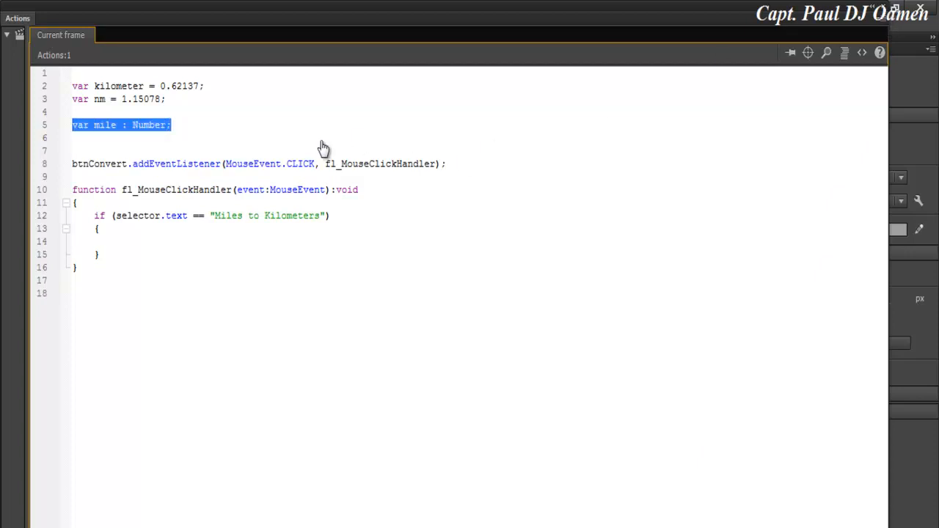
{"action": "key", "text": "End"}
{"action": "key", "text": "Return"}
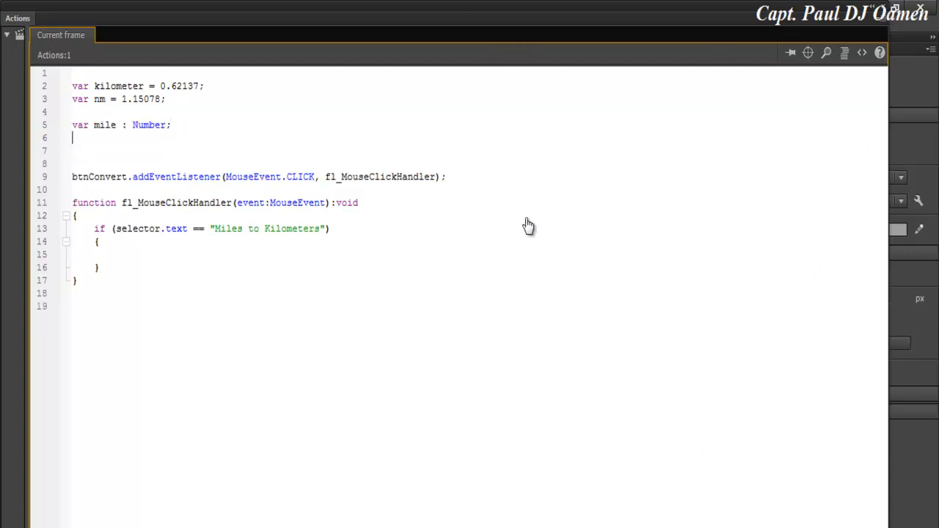
{"action": "key", "text": "ctrl+v"}
{"action": "key", "text": "Return"}
{"action": "key", "text": "ctrl+v"}
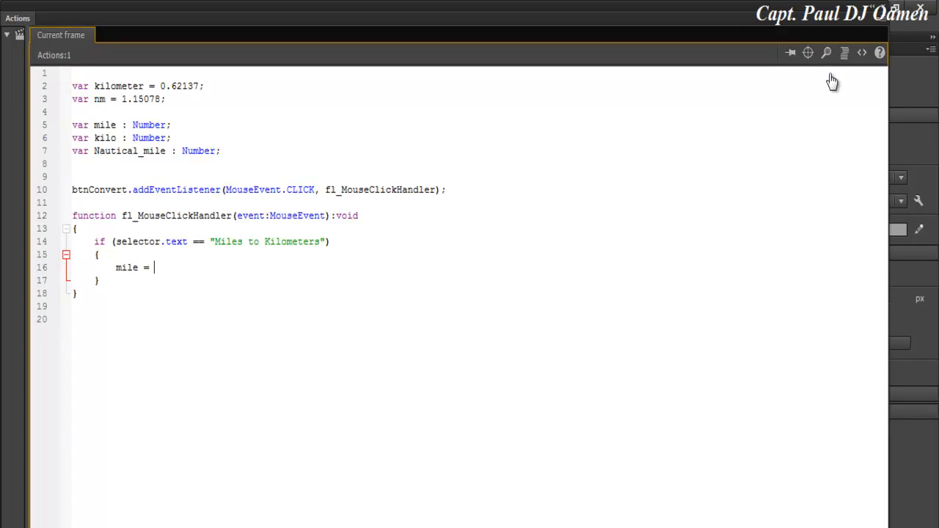
{"action": "type", "text": "parseInt("}
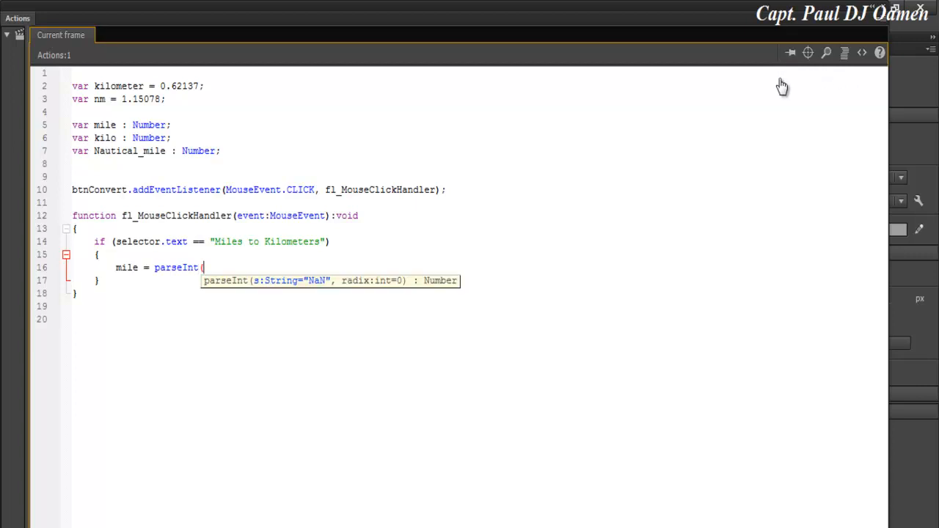
{"action": "type", "text": ");"}
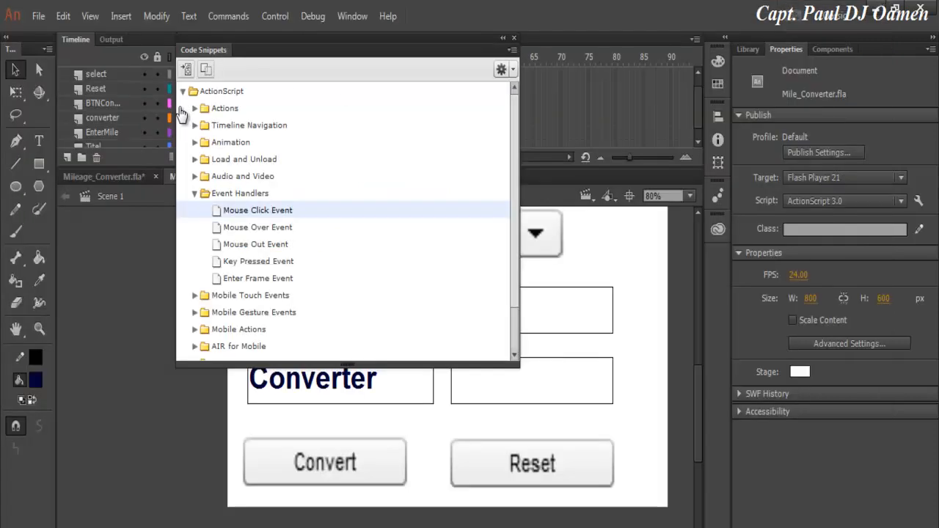
Close Code Snippets and check the input fields' instance names, Entermile and Converter, in Properties.
{"action": "left_click", "coordinate": [515, 37]}
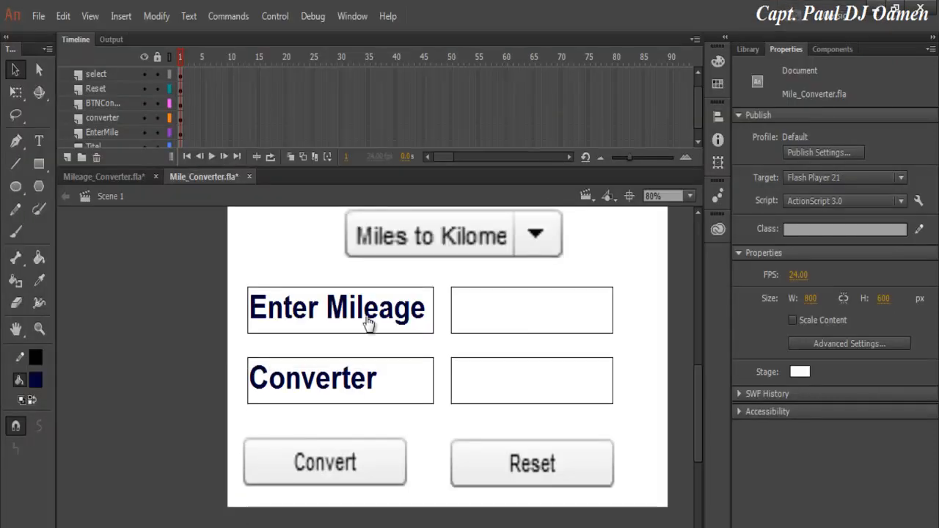
{"action": "left_click", "coordinate": [514, 309]}
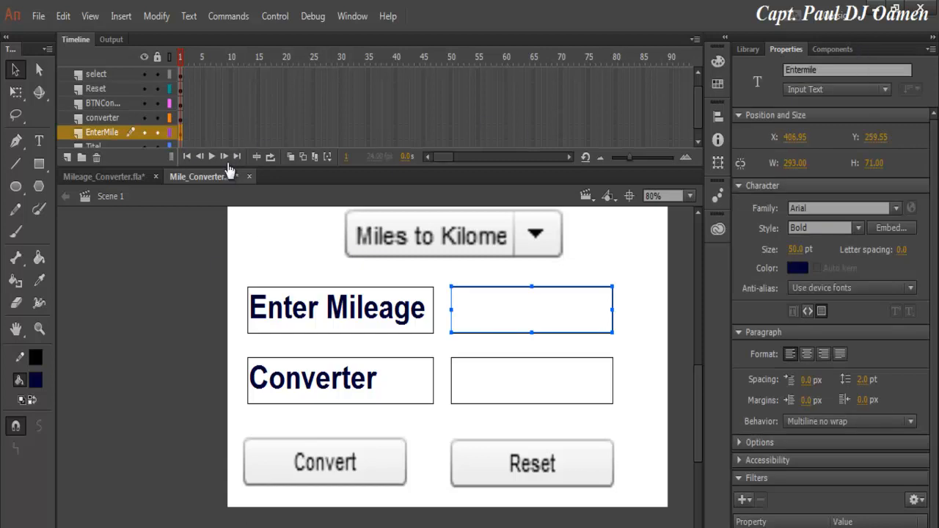
{"action": "left_click_drag", "start_coordinate": [819, 71], "coordinate": [785, 71]}
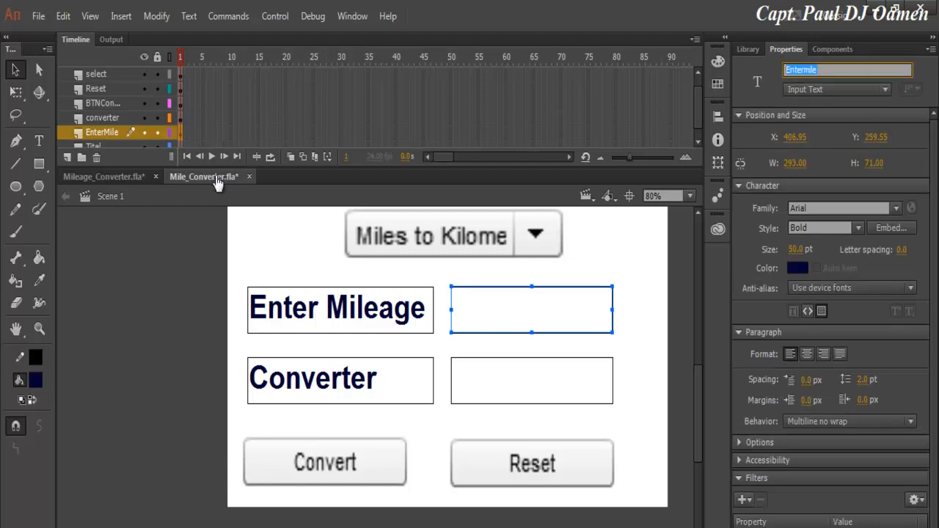
{"action": "left_click", "coordinate": [198, 212]}
{"action": "left_click", "coordinate": [532, 381]}
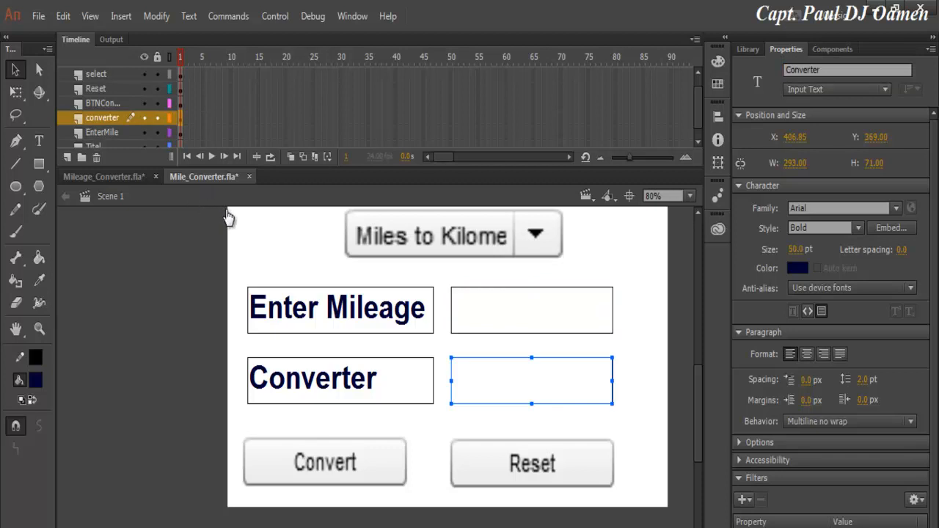
{"action": "left_click", "coordinate": [532, 310]}
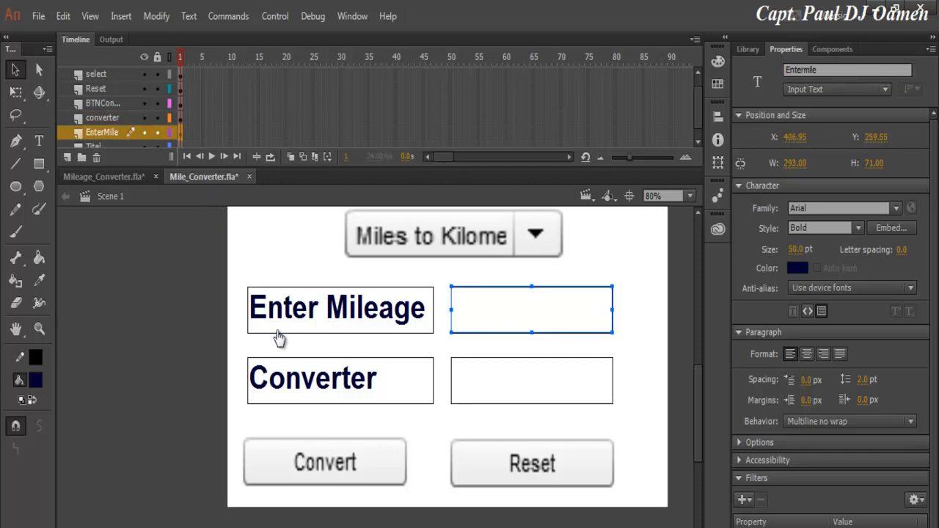
Reopen frame 1's Actions and complete mile = parseInt(Entermile.text);.
{"action": "left_click", "coordinate": [180, 103]}
{"action": "right_click", "coordinate": [180, 104]}
{"action": "left_click", "coordinate": [220, 527]}
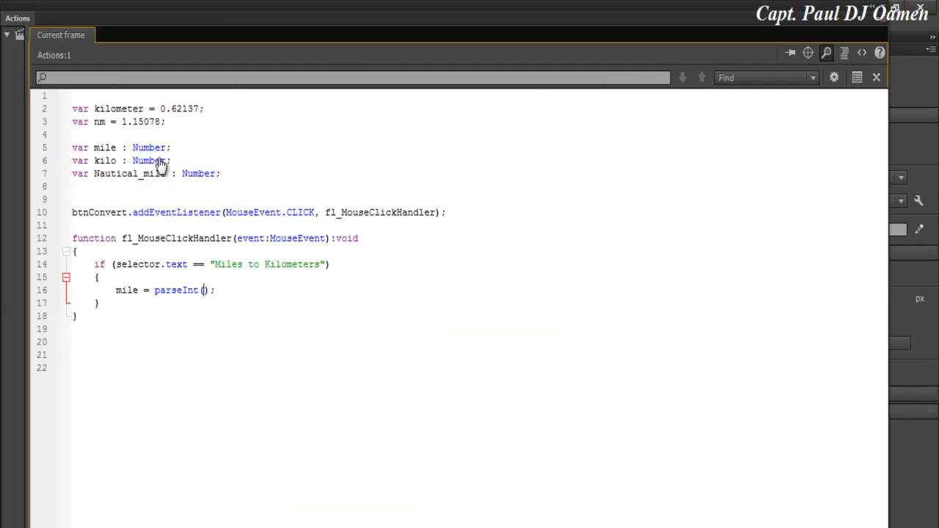
{"action": "type", "text": "Entermile.text"}
{"action": "key", "text": "Return"}
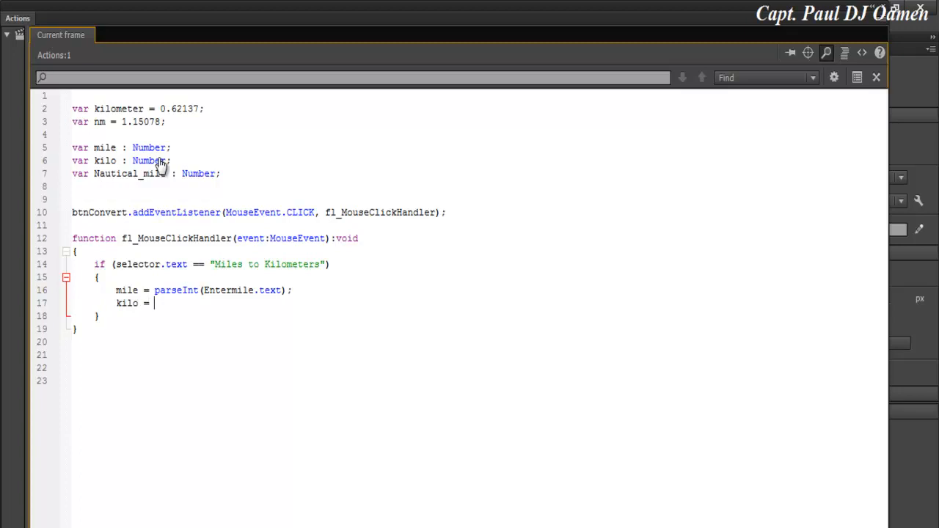
Add the line kilo = Math.random(mile/kilometer);.
{"action": "type", "text": "kilo = Math."}
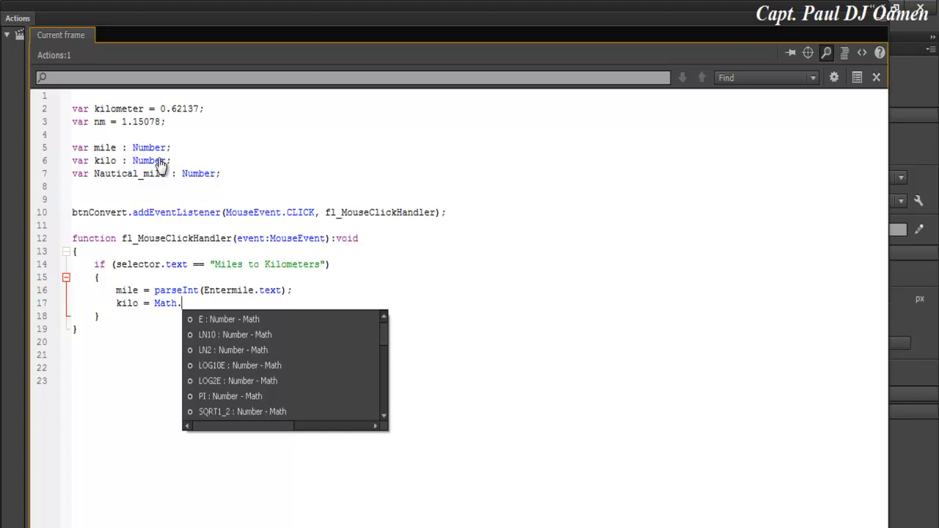
{"action": "type", "text": "r"}
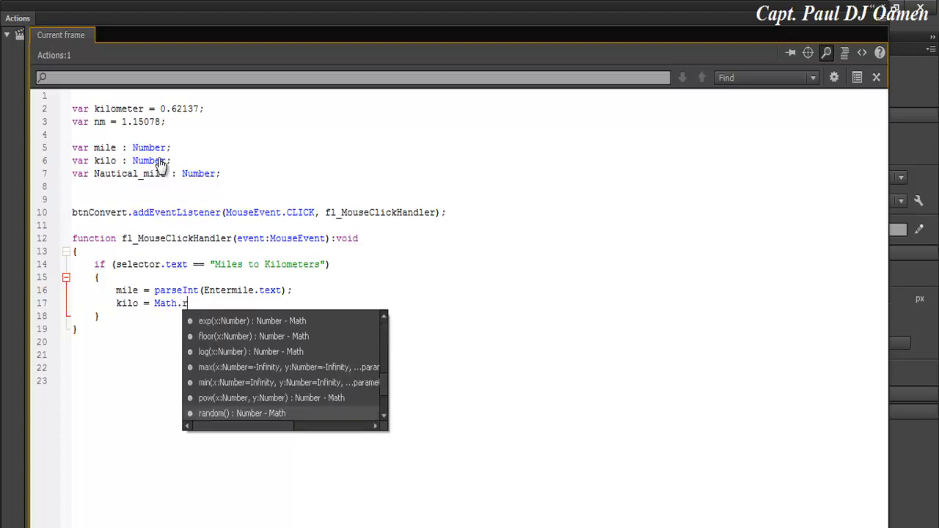
{"action": "type", "text": "ou"}
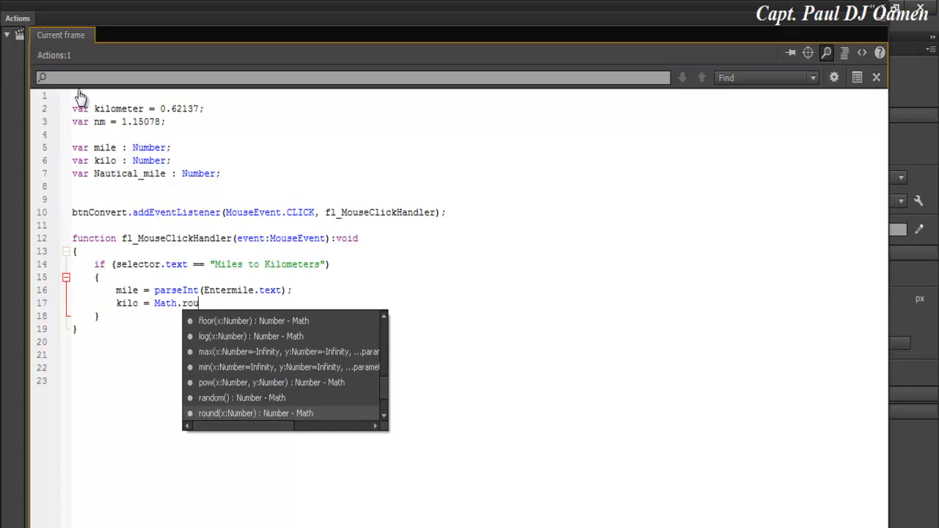
{"action": "key", "text": "Up"}
{"action": "key", "text": "Return"}
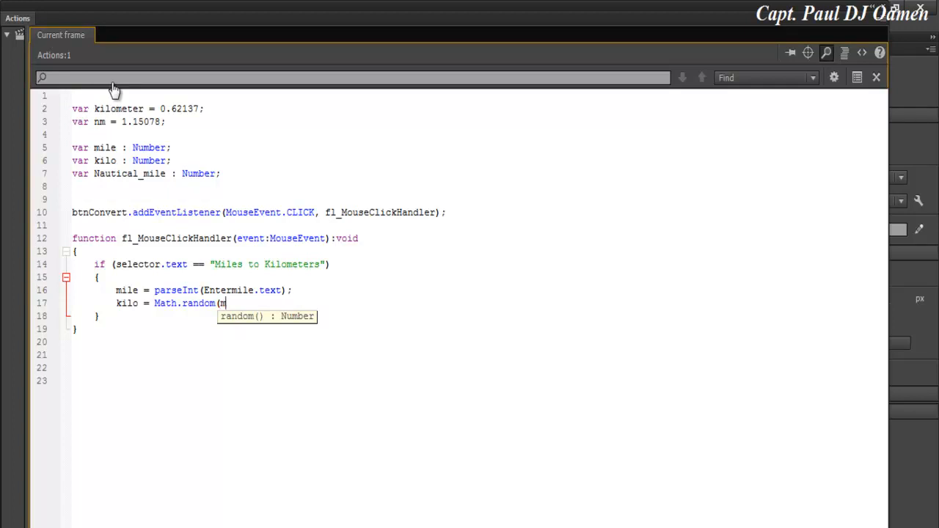
{"action": "type", "text": "/kilometer);"}
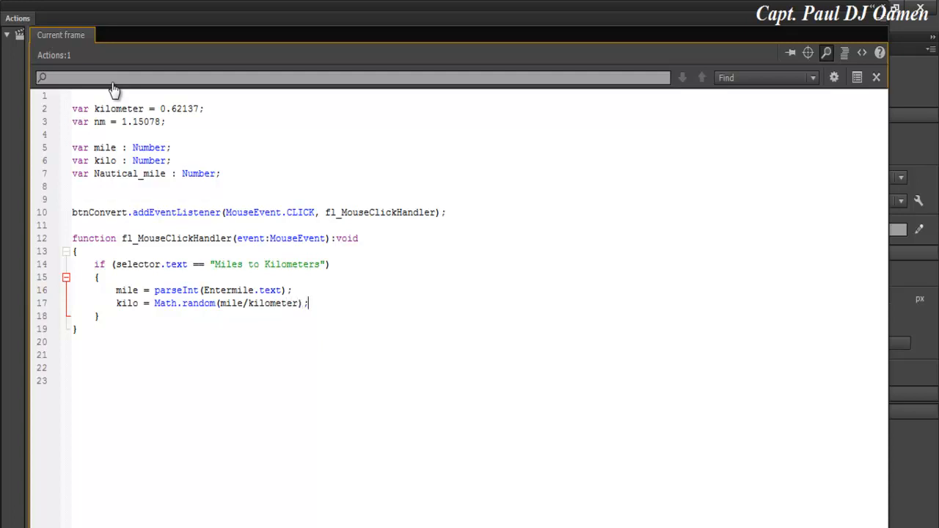
{"action": "key", "text": "Return"}
Add Converter.text = (kilo.toString); and change Math.random to Math.round.
{"action": "type", "text": "Converetr"}
{"action": "key", "text": "BackSpace"}
{"action": "key", "text": "BackSpace"}
{"action": "key", "text": "BackSpace"}
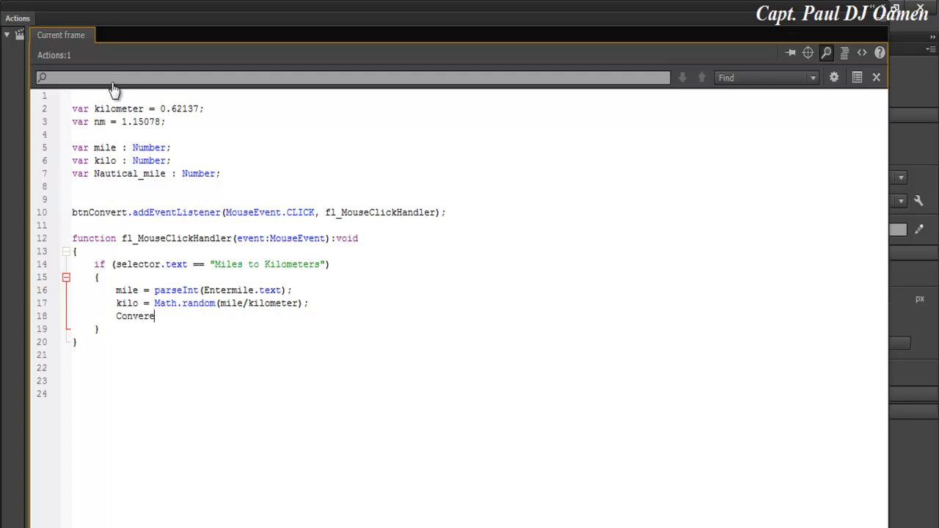
{"action": "type", "text": "ter.text = (kilo."}
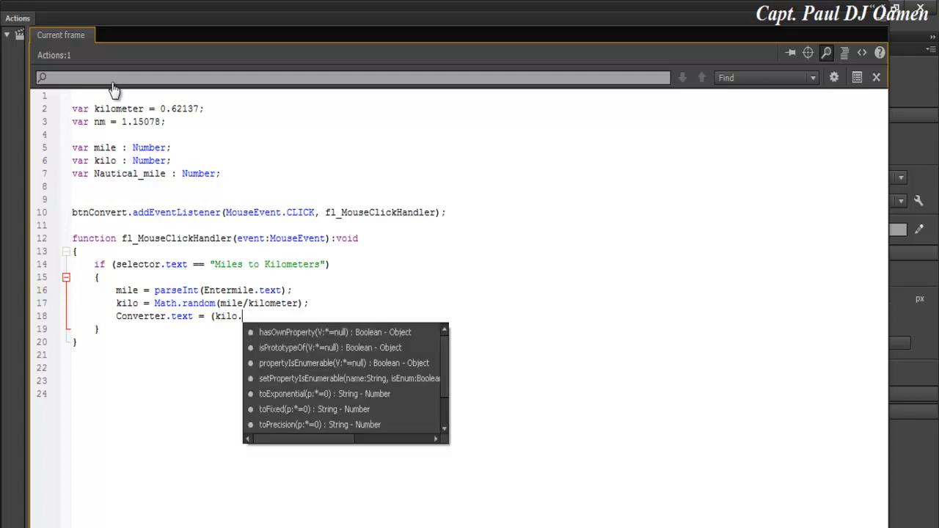
{"action": "type", "text": "toSt"}
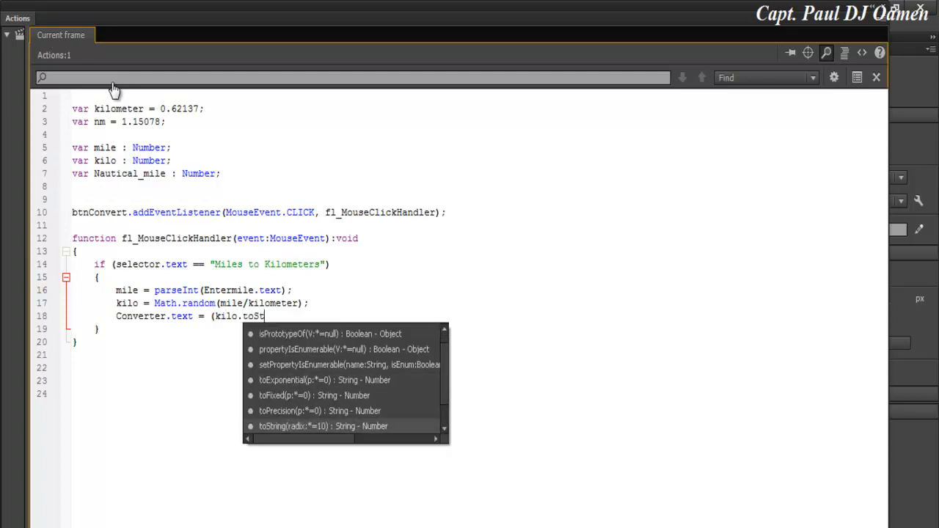
{"action": "type", "text": "ring);"}
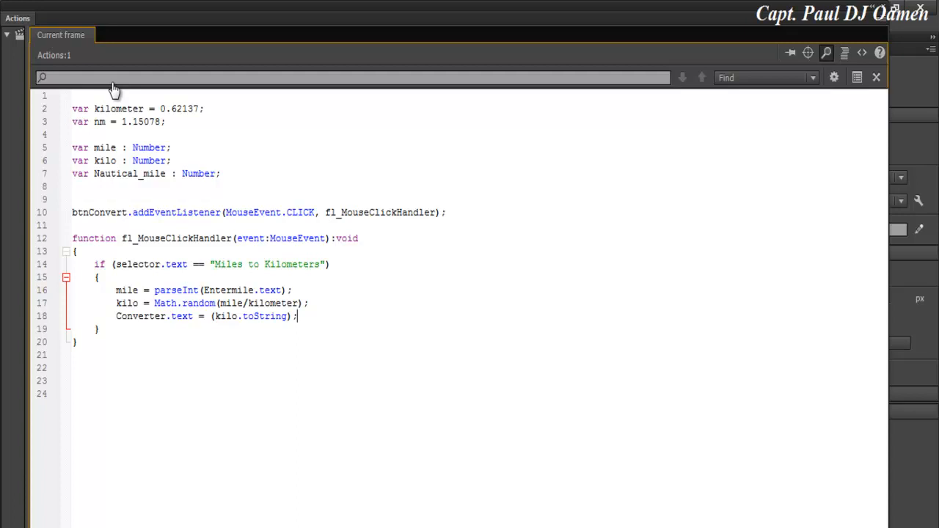
{"action": "left_click_drag", "start_coordinate": [217, 303], "coordinate": [193, 304]}
{"action": "key", "text": "BackSpace"}
{"action": "key", "text": "BackSpace"}
{"action": "type", "text": "ound"}
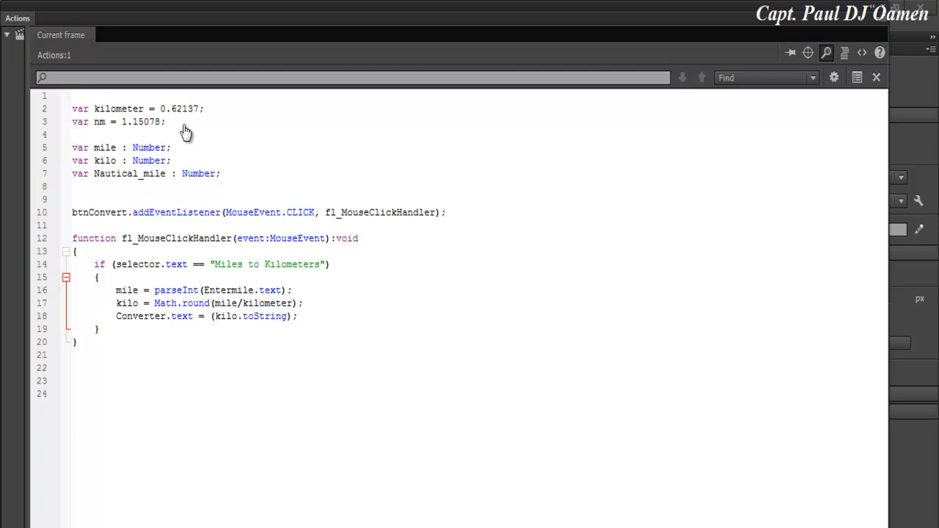
Complete the output as (kilo.toString()) + " km" and test the movie.
{"action": "left_click", "coordinate": [287, 316]}
{"action": "type", "text": "())"}
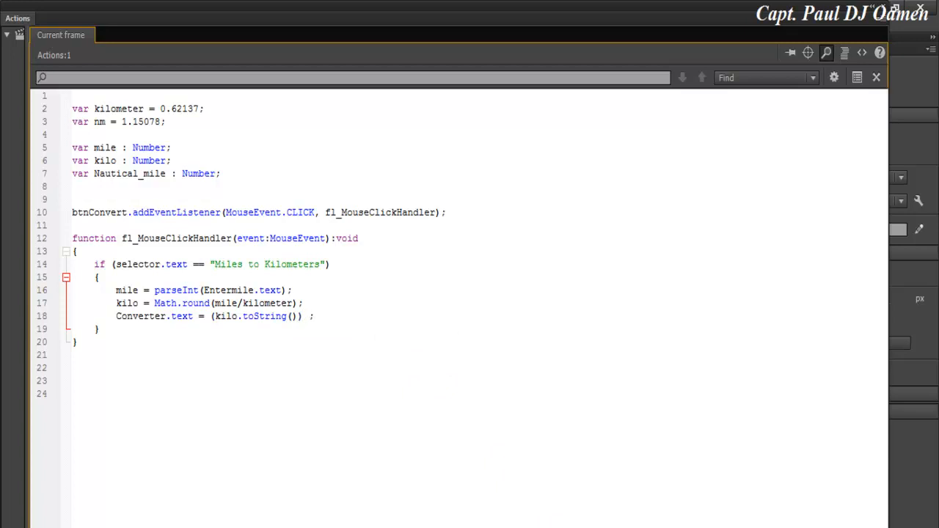
{"action": "type", "text": " + \" km\""}
{"action": "left_click", "coordinate": [73, 369]}
{"action": "key", "text": "ctrl+Return"}
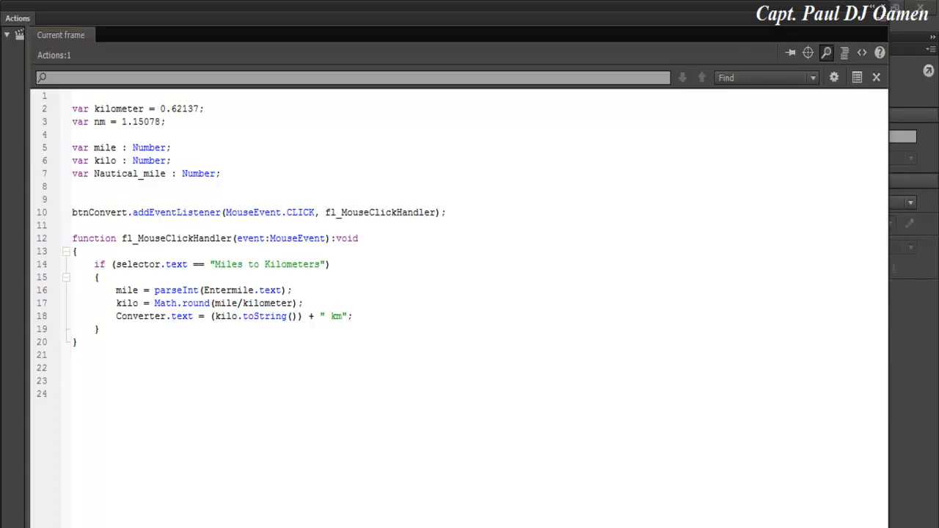
Paste a copy of the Miles to Kilometers if-block below the original.
{"action": "left_click_drag", "start_coordinate": [94, 264], "coordinate": [100, 329]}
{"action": "key", "text": "ctrl+c"}
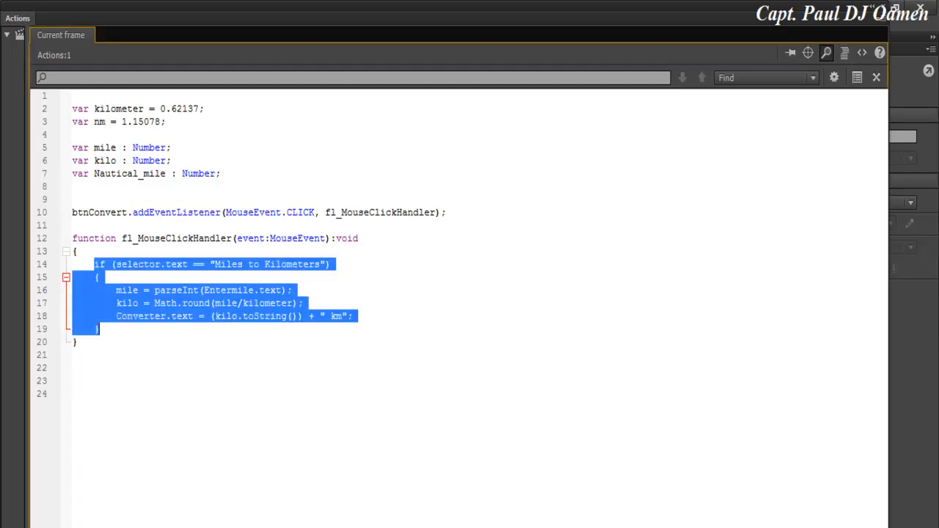
{"action": "left_click", "coordinate": [100, 330]}
{"action": "key", "text": "Return"}
{"action": "key", "text": "Return"}
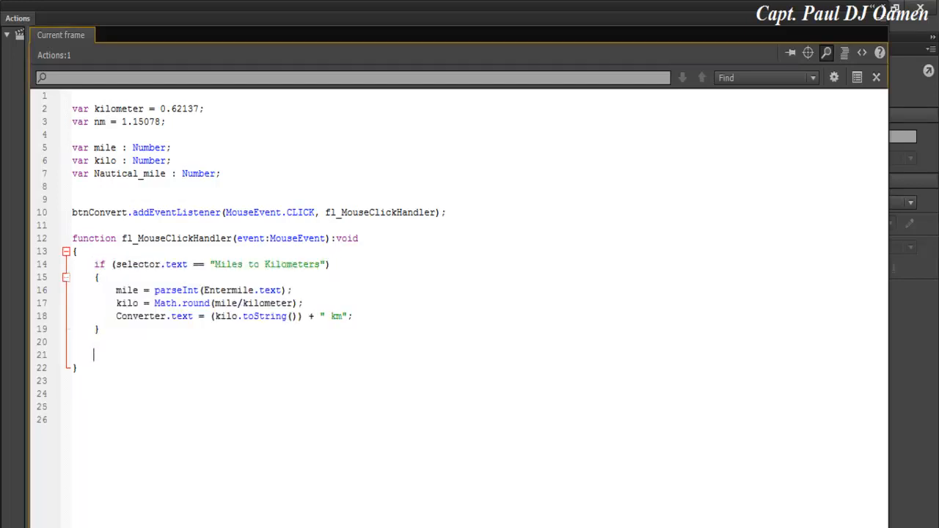
{"action": "key", "text": "ctrl+v"}
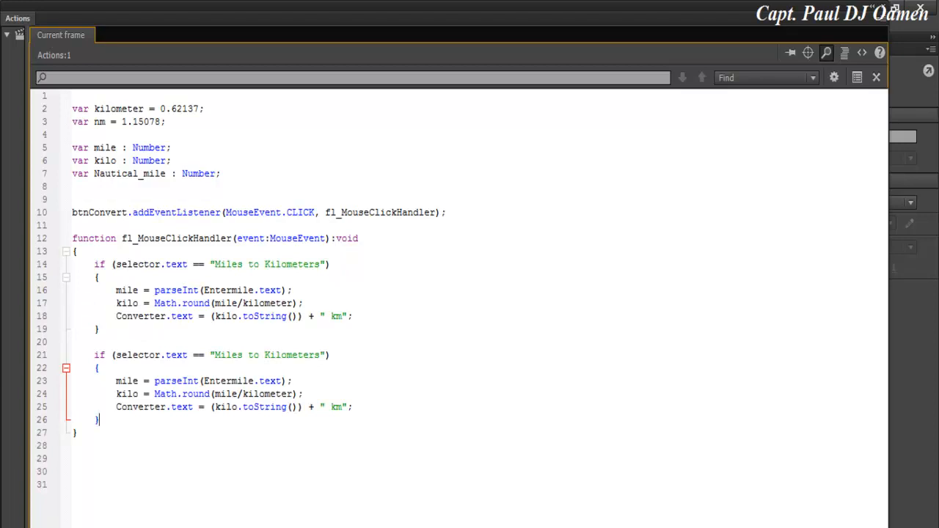
Change the copied condition to "Kilometers to Miles".
{"action": "left_click_drag", "start_coordinate": [265, 355], "coordinate": [214, 355]}
{"action": "key", "text": "ctrl+c"}
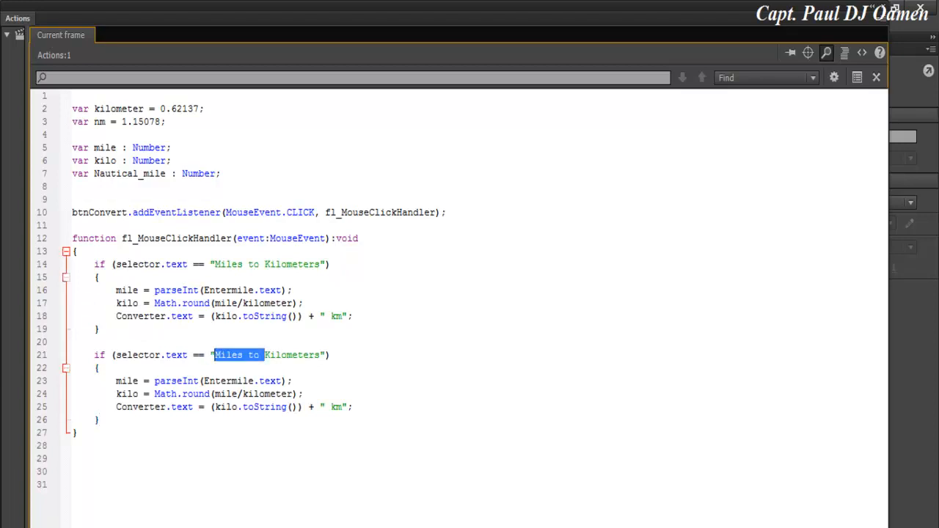
{"action": "key", "text": "BackSpace"}
{"action": "left_click", "coordinate": [271, 355]}
{"action": "key", "text": "ctrl+v"}
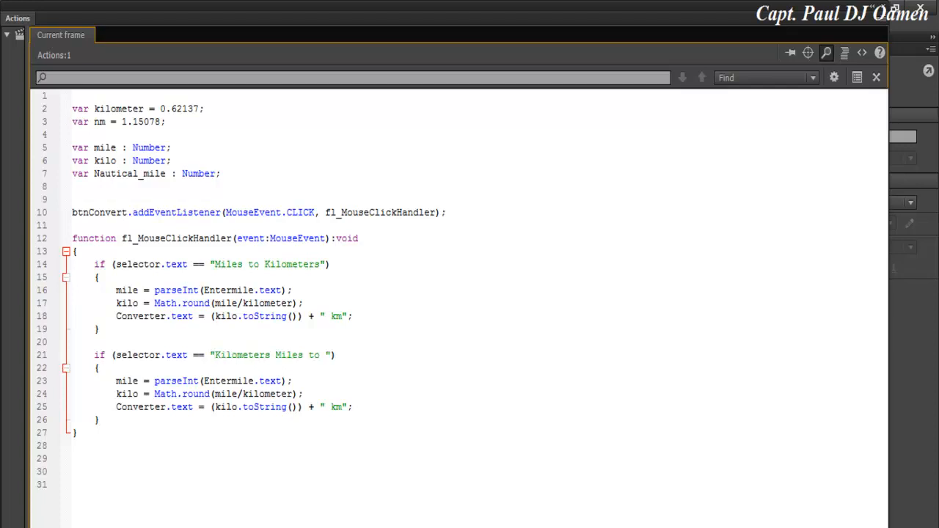
{"action": "key", "text": "BackSpace"}
{"action": "key", "text": "BackSpace"}
{"action": "key", "text": "BackSpace"}
{"action": "key", "text": "BackSpace"}
{"action": "type", "text": "to"}
Make the copy compute mile * kilometer and append " M" instead of " km".
{"action": "key", "text": "Down"}
{"action": "key", "text": "Down"}
{"action": "key", "text": "Down"}
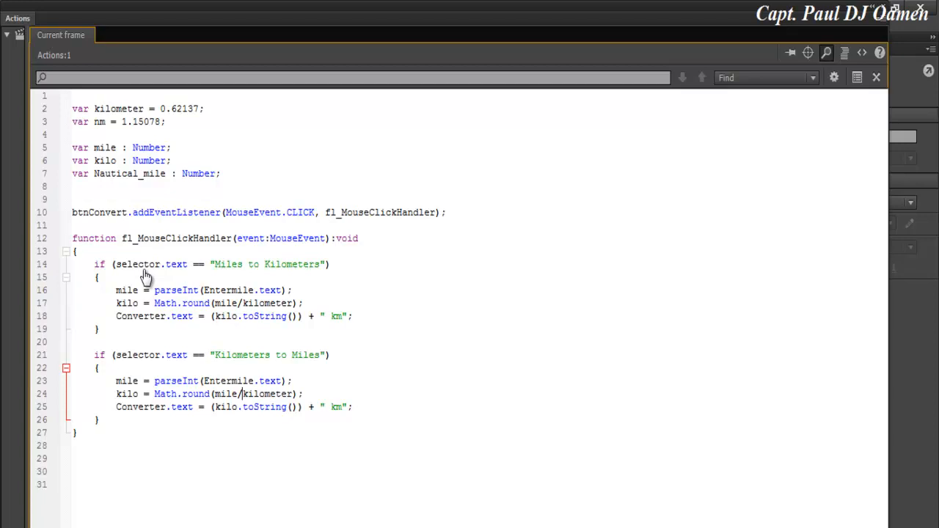
{"action": "key", "text": "BackSpace"}
{"action": "type", "text": "*"}
{"action": "key", "text": "BackSpace"}
{"action": "key", "text": "BackSpace"}
{"action": "type", "text": "M"}
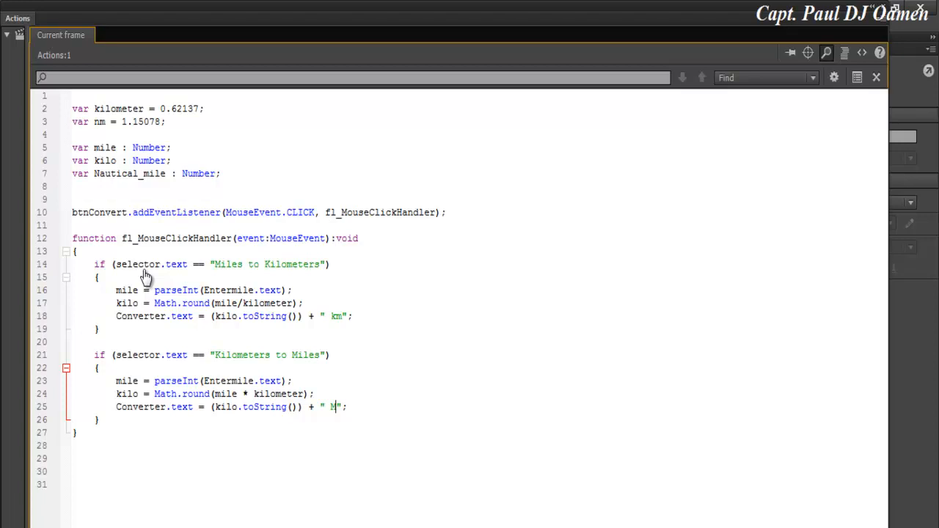
{"action": "mouse_move", "coordinate": [95, 355]}
{"action": "left_mouse_down"}
{"action": "mouse_move", "coordinate": [127, 408]}
{"action": "mouse_move", "coordinate": [100, 420]}
{"action": "left_mouse_up"}
{"action": "key", "text": "ctrl+c"}
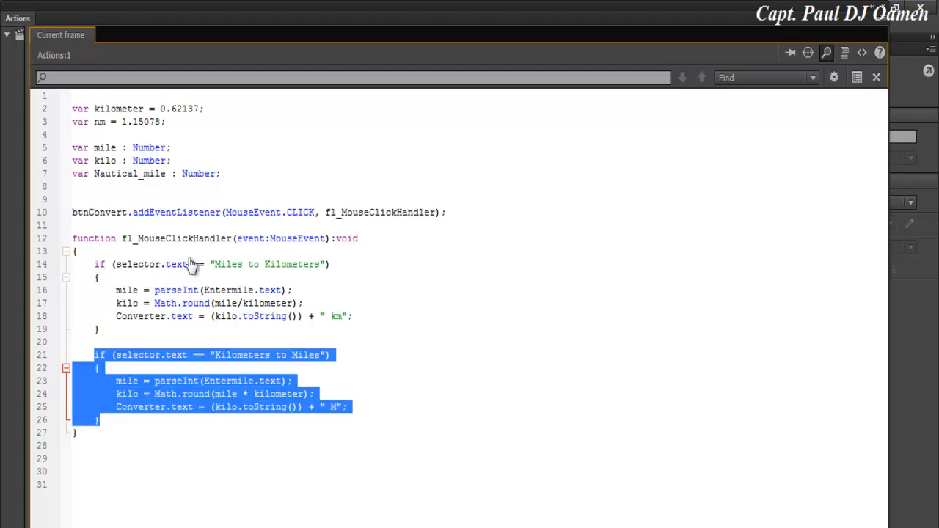
Paste a third if-block and set its condition to "Miles to Nautical Miles".
{"action": "key", "text": "Right"}
{"action": "key", "text": "Return"}
{"action": "key", "text": "Return"}
{"action": "key", "text": "ctrl+v"}
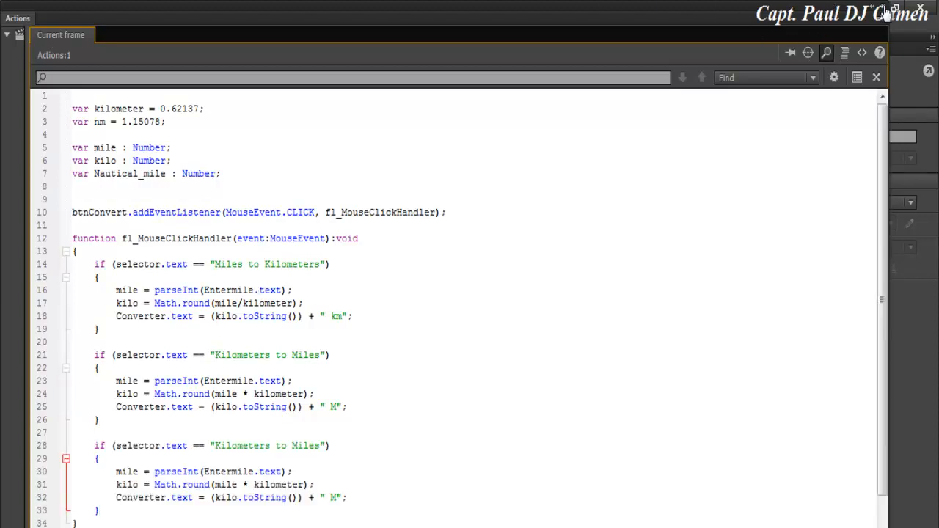
{"action": "mouse_move", "coordinate": [286, 446]}
{"action": "left_mouse_down"}
{"action": "mouse_move", "coordinate": [293, 458]}
{"action": "mouse_move", "coordinate": [232, 446]}
{"action": "mouse_move", "coordinate": [99, 459]}
{"action": "mouse_move", "coordinate": [215, 446]}
{"action": "left_mouse_up"}
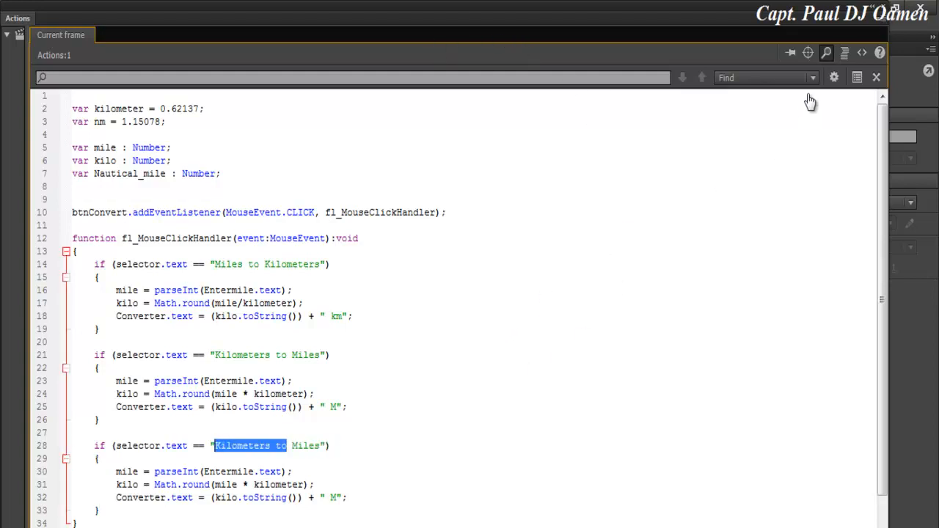
{"action": "key", "text": "Delete"}
{"action": "key", "text": "Delete"}
{"action": "key", "text": "Right"}
{"action": "key", "text": "Right"}
{"action": "key", "text": "Right"}
{"action": "key", "text": "Right"}
{"action": "key", "text": "Right"}
{"action": "type", "text": "Nautical"}
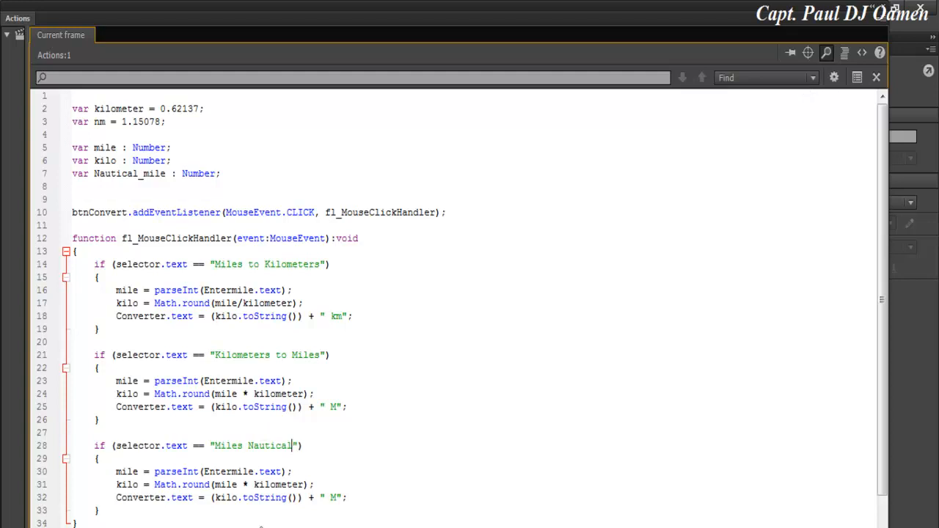
{"action": "type", "text": " Miles"}
Make the third block compute mile / nm and append " Knot".
{"action": "left_click_drag", "start_coordinate": [304, 485], "coordinate": [243, 485]}
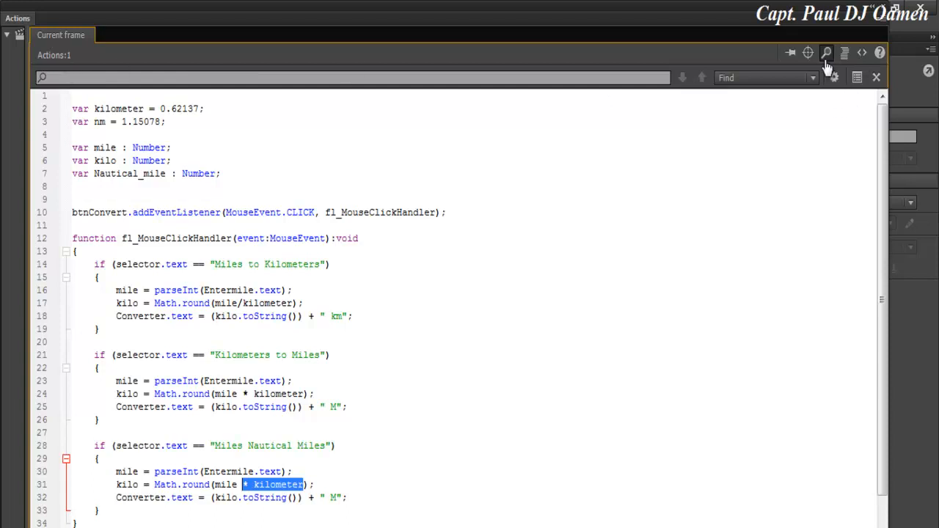
{"action": "type", "text": "/ nm"}
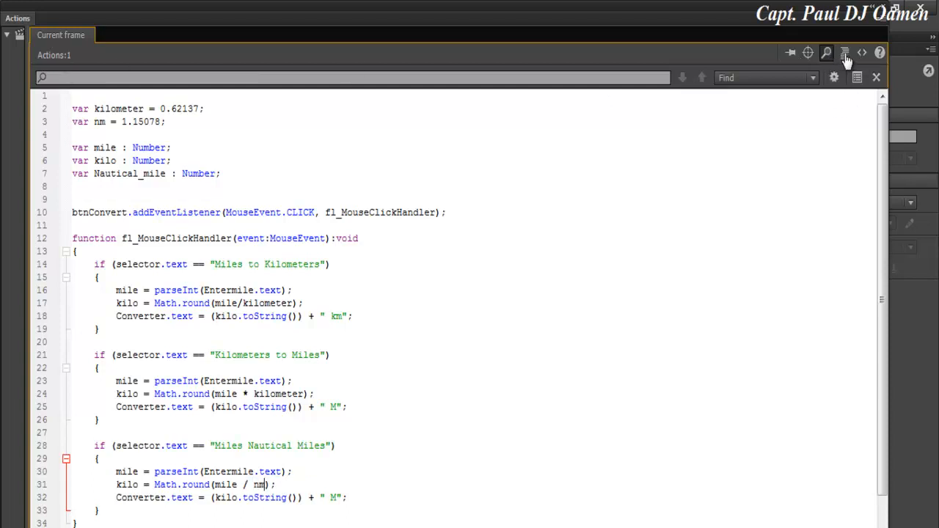
{"action": "key", "text": "Down"}
{"action": "key", "text": "End"}
{"action": "key", "text": "Left"}
{"action": "key", "text": "Left"}
{"action": "key", "text": "BackSpace"}
{"action": "type", "text": "Knot"}
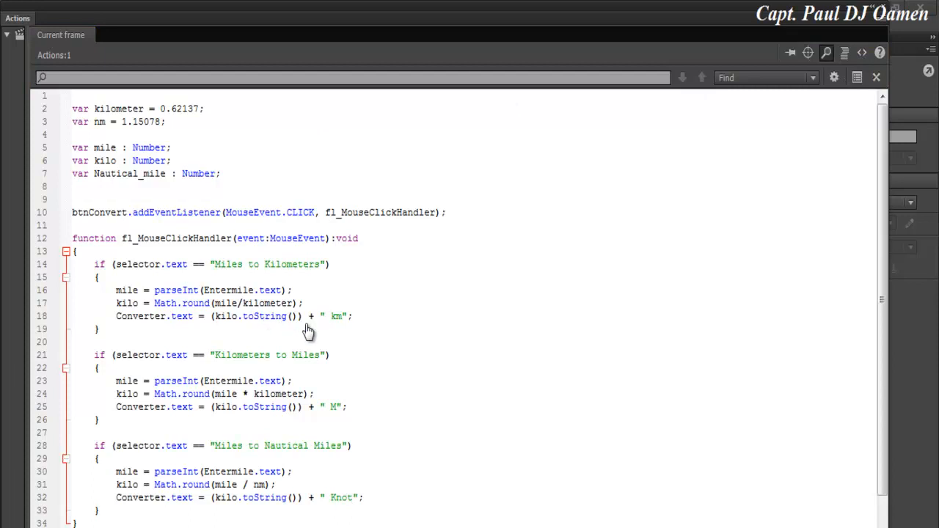
Remove the extra blank line after the variables and close the code editor.
{"action": "key", "text": "shift+Up"}
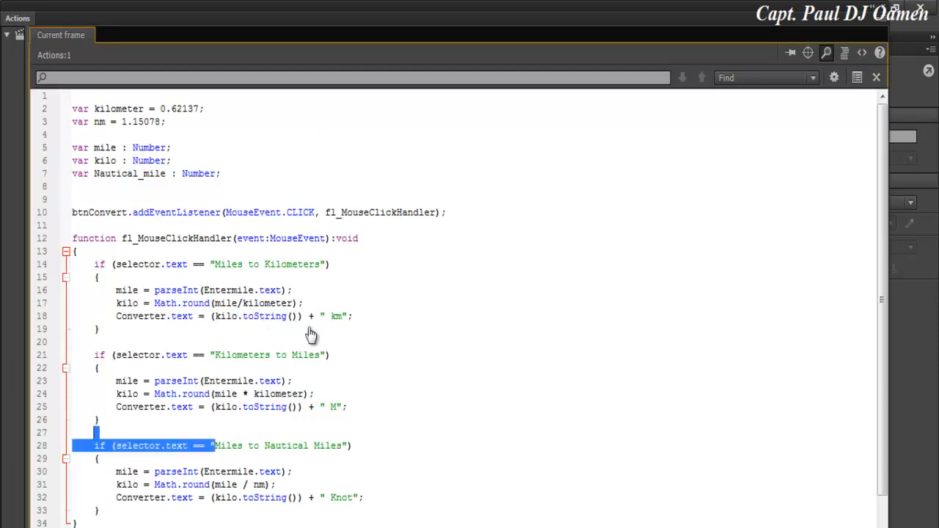
{"action": "left_click", "coordinate": [276, 485]}
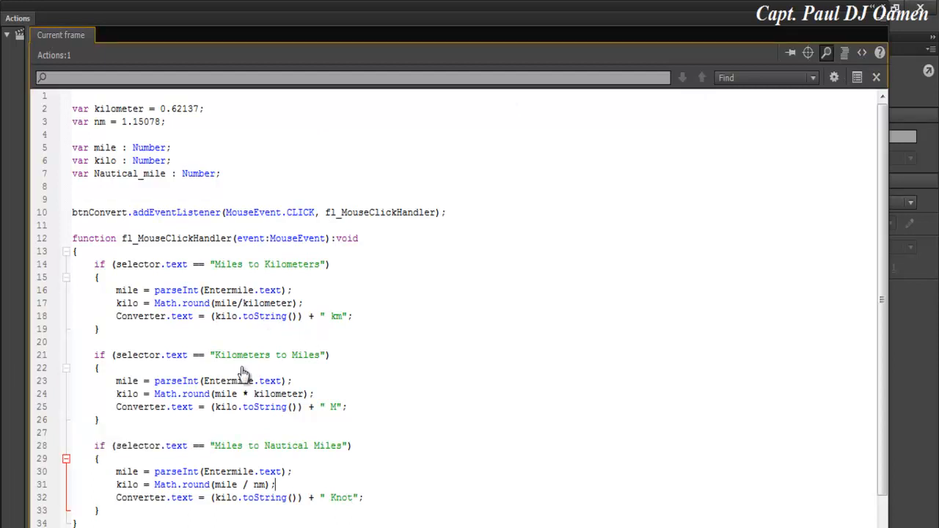
{"action": "left_click", "coordinate": [221, 174]}
{"action": "key", "text": "Delete"}
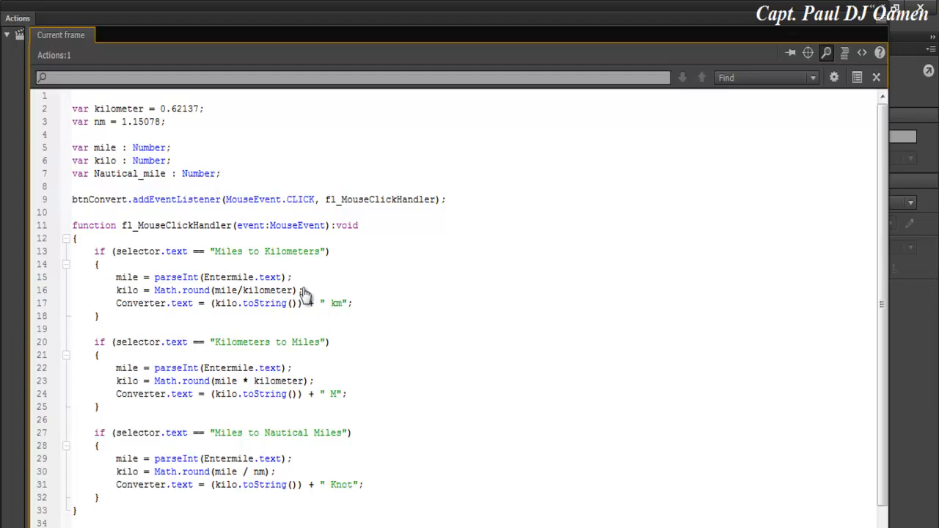
{"action": "key", "text": "F9"}
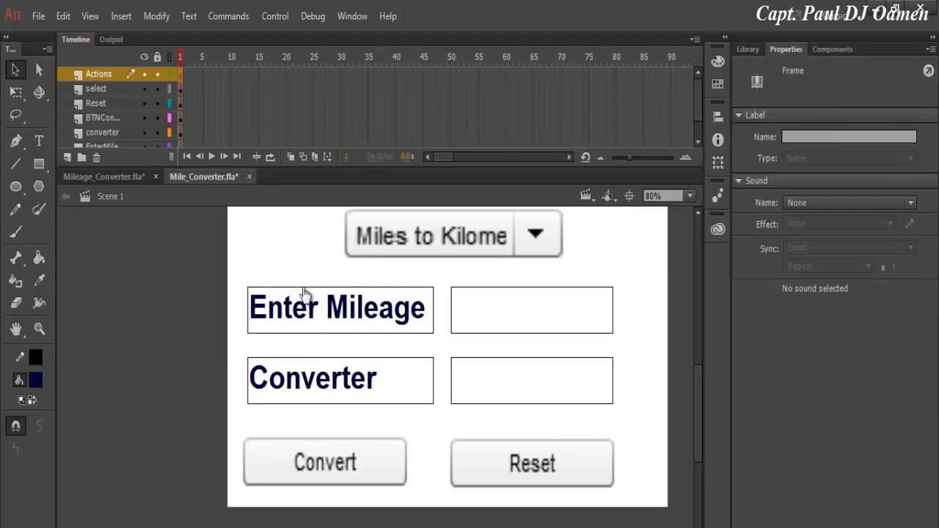
Test the movie and convert 35 miles to kilometres.
{"action": "key", "text": "alt+o"}
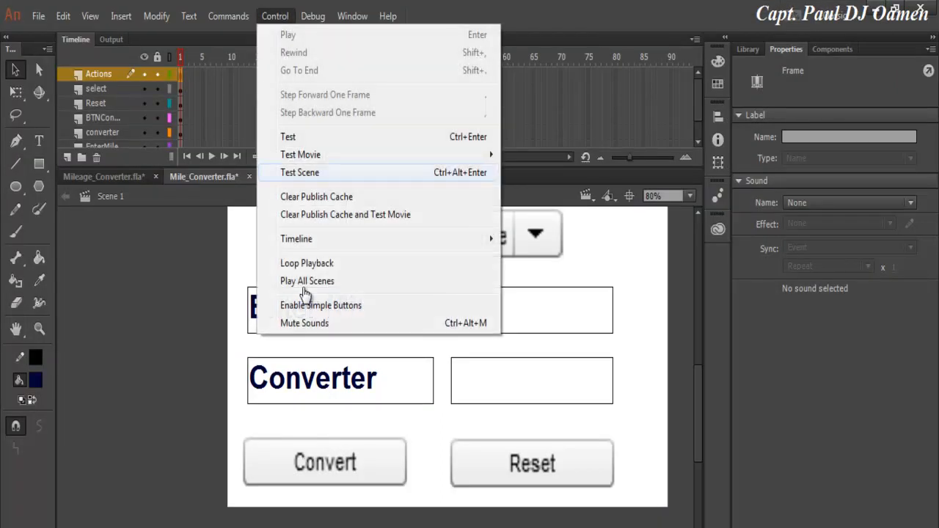
{"action": "key", "text": "Return"}
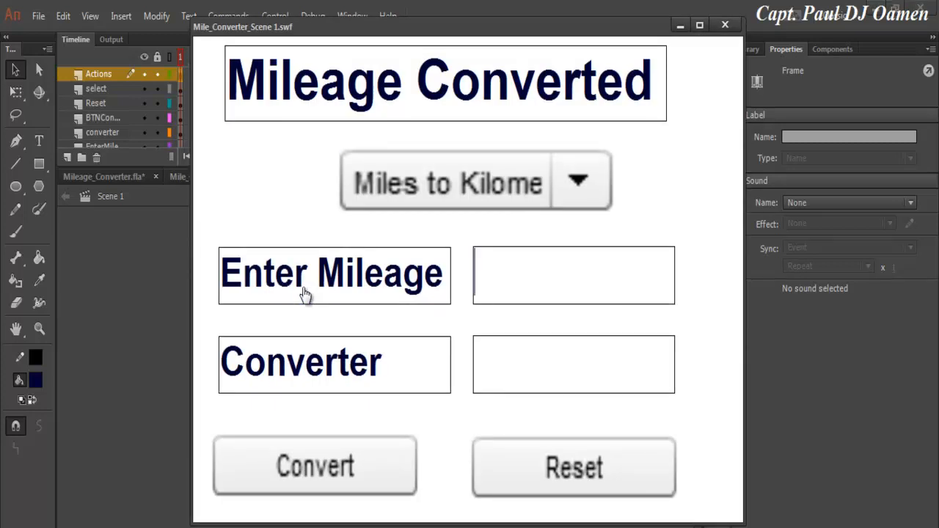
{"action": "type", "text": "35"}
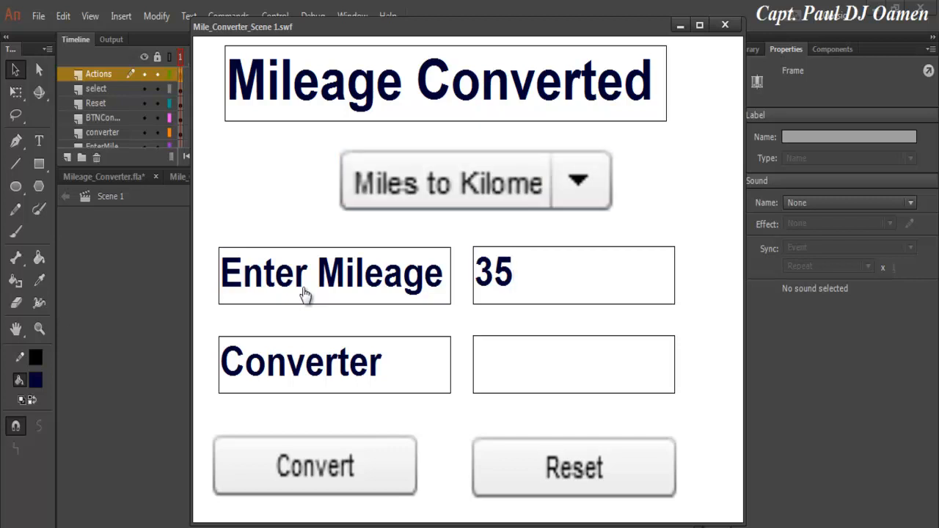
{"action": "key", "text": "Tab"}
{"action": "key", "text": "space"}
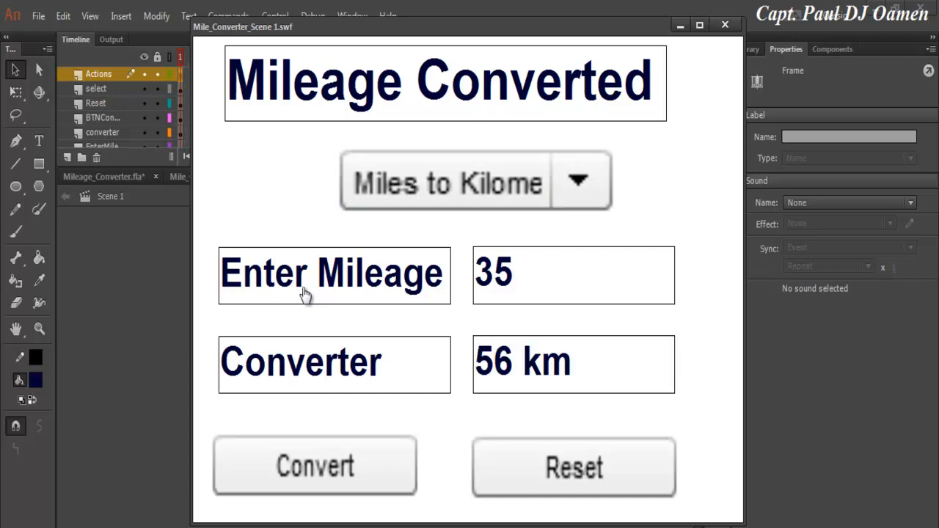
Choose Kilometers to Miles and convert 35, giving 22 M.
{"action": "key", "text": "ctrl+Down"}
{"action": "key", "text": "Down"}
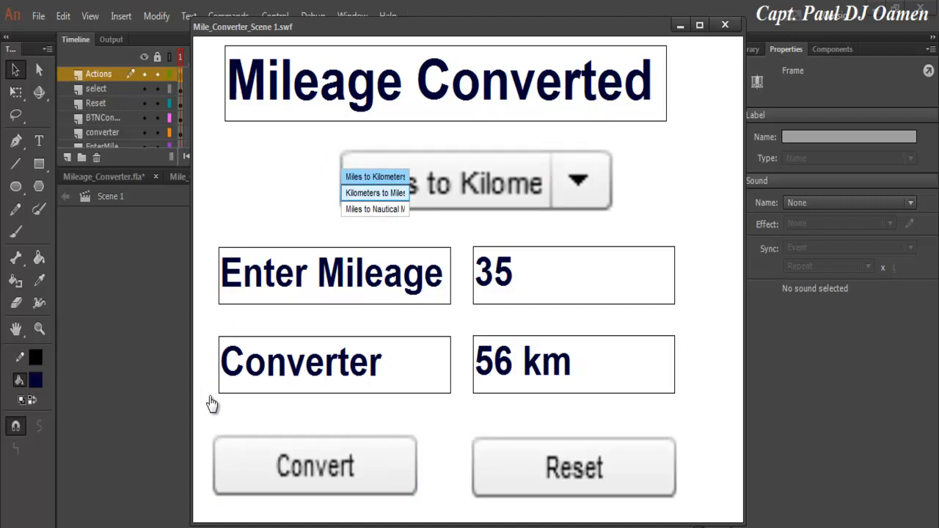
{"action": "key", "text": "Return"}
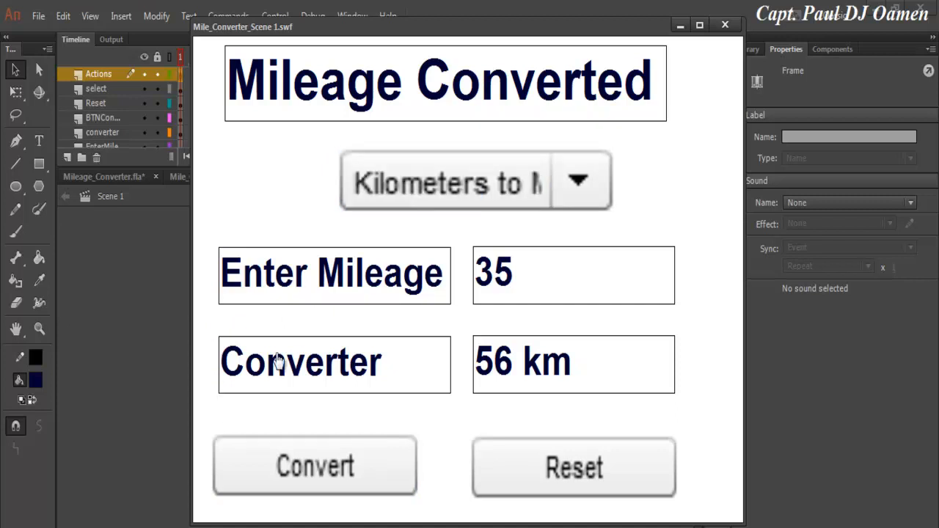
{"action": "key", "text": "Tab"}
{"action": "key", "text": "space"}
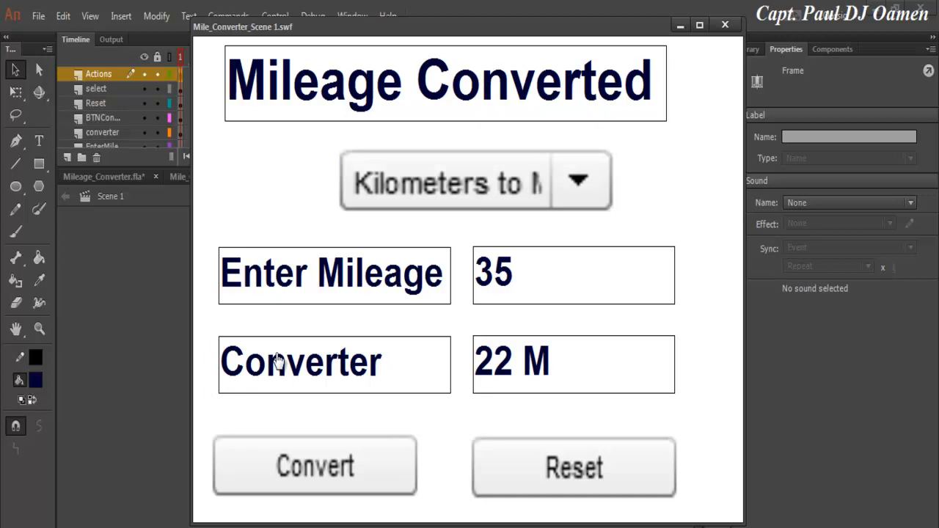
Choose Miles to Nautical Miles and convert 35, giving 30 Knot.
{"action": "key", "text": "ctrl+Down"}
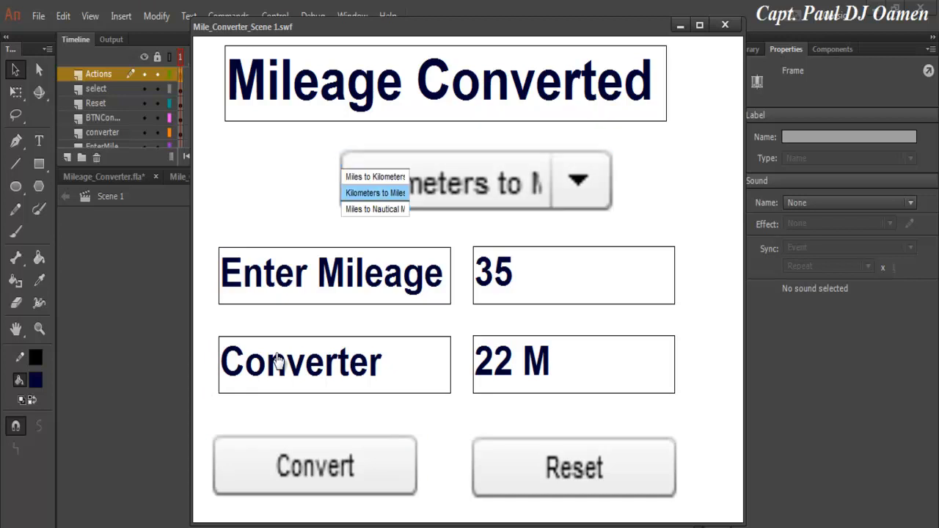
{"action": "key", "text": "Return"}
{"action": "key", "text": "Tab"}
{"action": "key", "text": "space"}
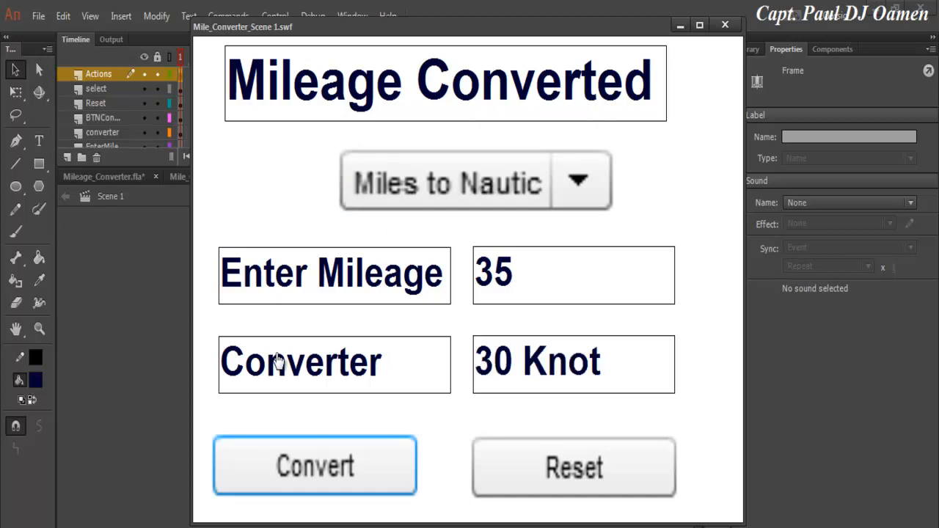
Switch back to Miles to Kilometers and reconvert, giving 56 km.
{"action": "key", "text": "shift+Tab"}
{"action": "key", "text": "ctrl+Down"}
{"action": "key", "text": "Up"}
{"action": "key", "text": "Up"}
{"action": "key", "text": "Return"}
{"action": "key", "text": "Tab"}
{"action": "key", "text": "space"}
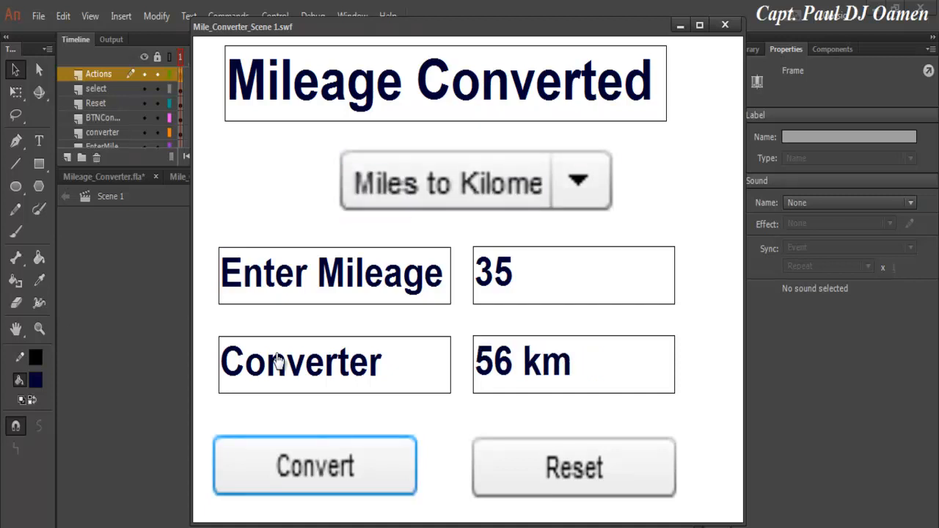